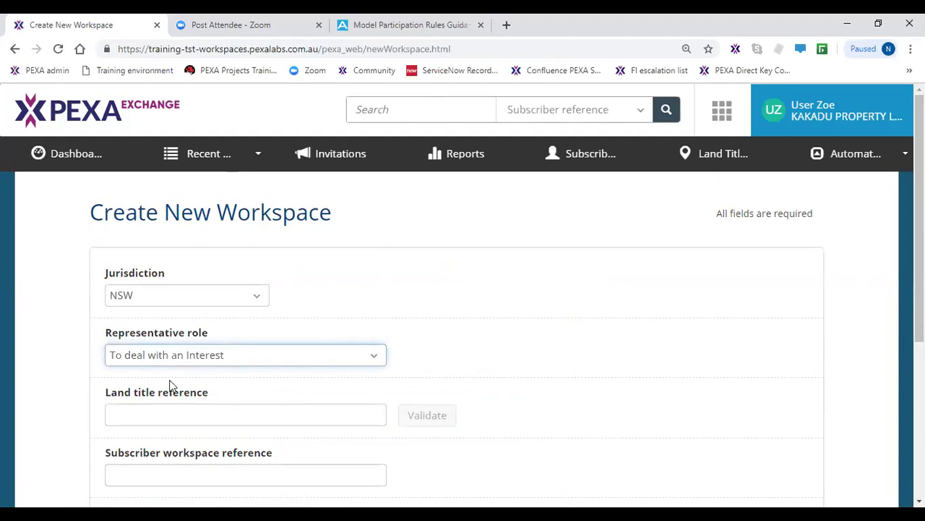
pyautogui.scroll(-2, 170, 385)
pyautogui.click(184, 286)
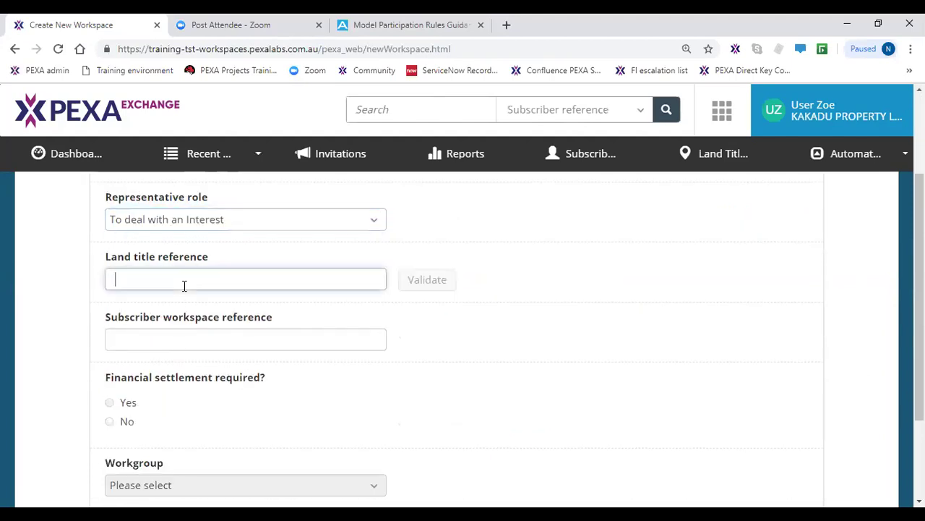
pyautogui.write('2/SP')
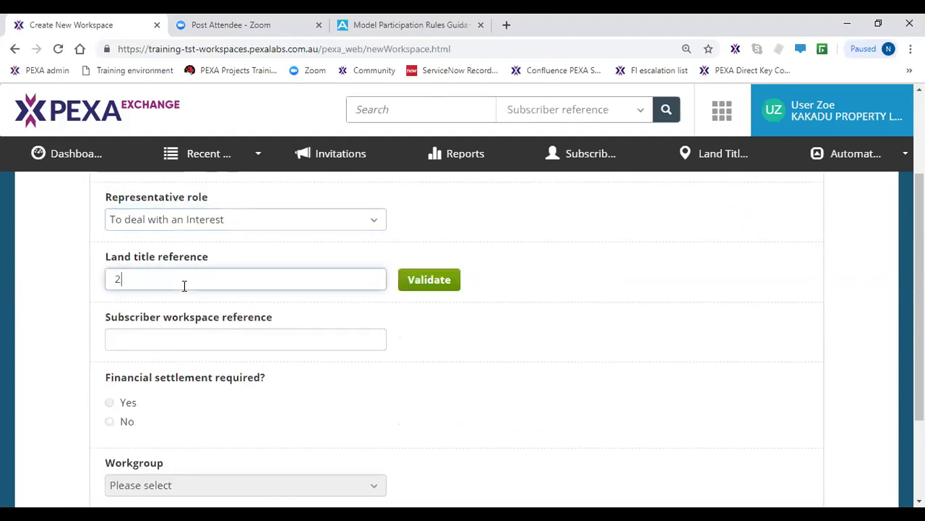
pyautogui.write('6261')
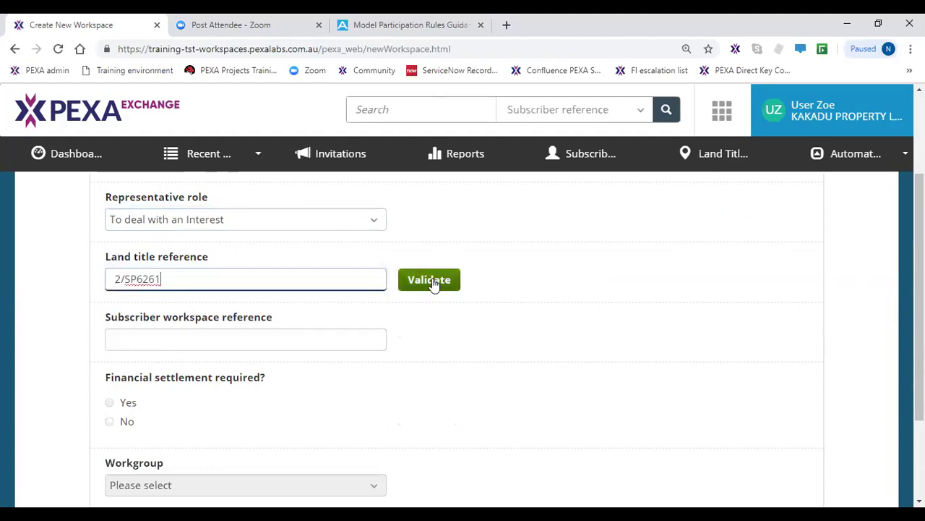
pyautogui.click(431, 281)
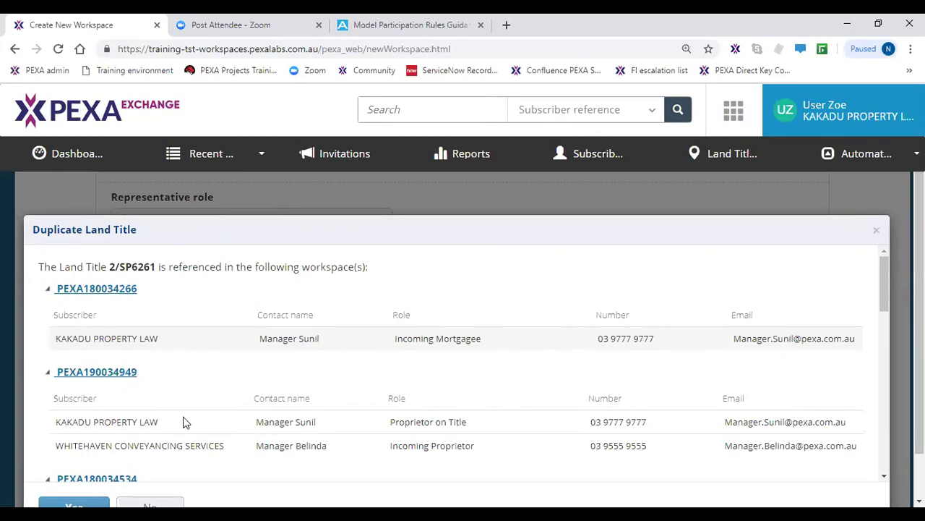
pyautogui.click(74, 505)
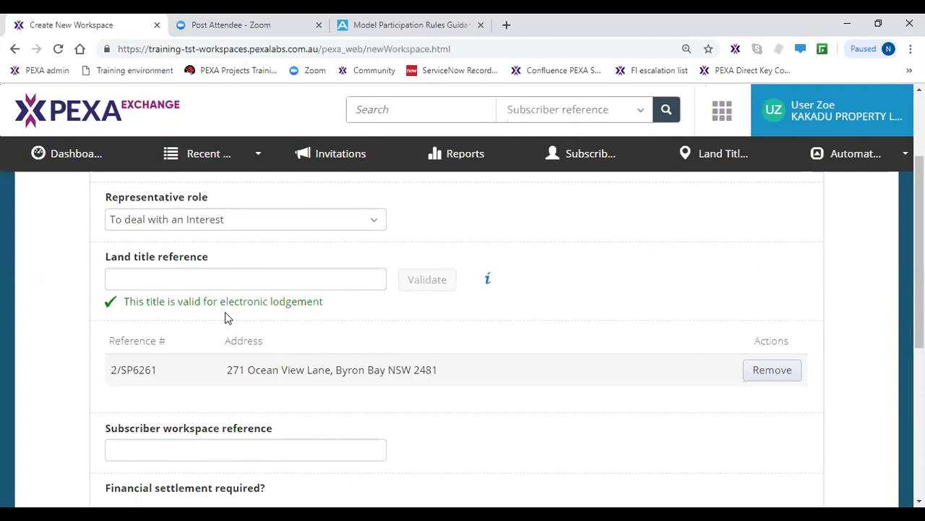
# - Name the workspace 'NSW Lease', set financial settlement to No, keep land title data Now, and save
pyautogui.click(211, 455)
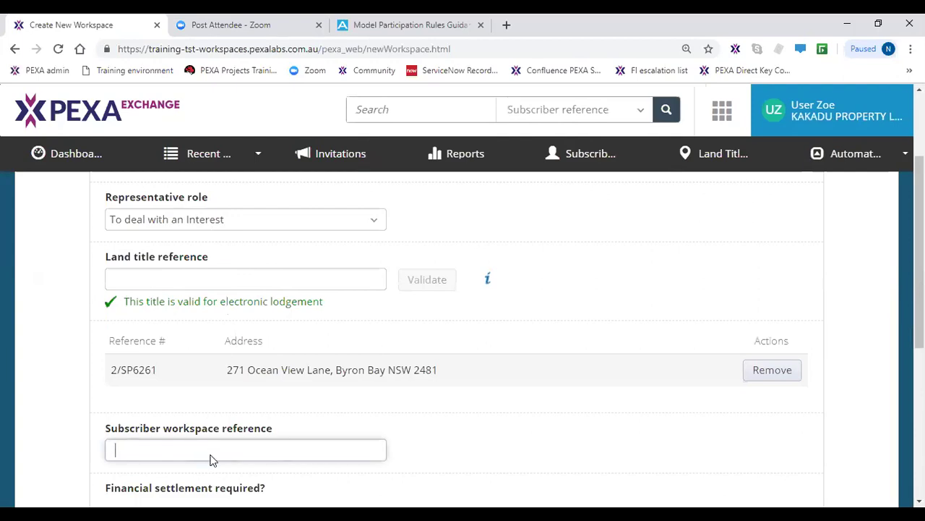
pyautogui.write('NSW Lease')
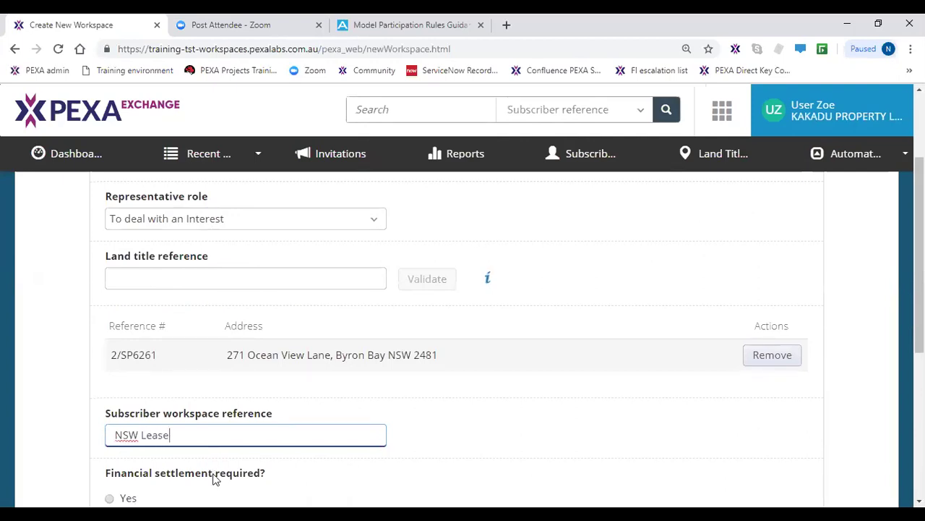
pyautogui.scroll(-2, 215, 477)
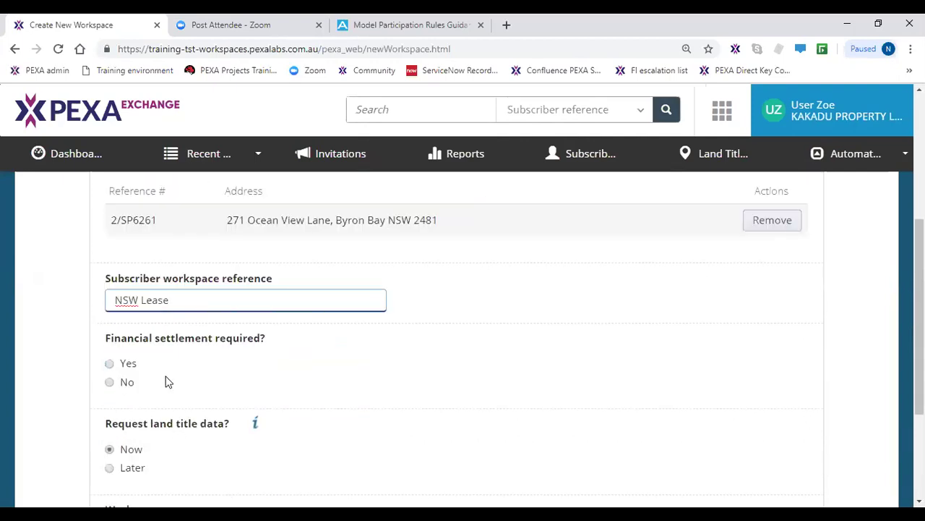
pyautogui.click(124, 369)
pyautogui.click(110, 383)
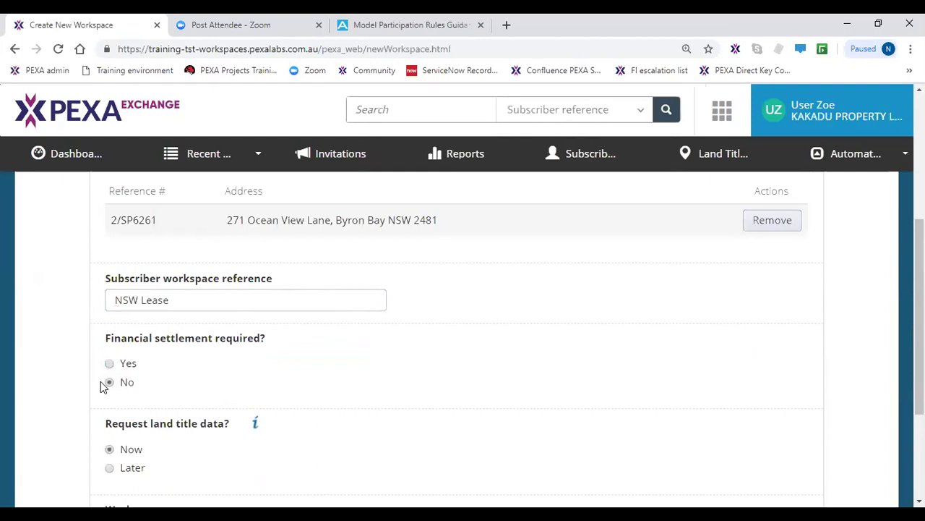
pyautogui.scroll(-2, 109, 412)
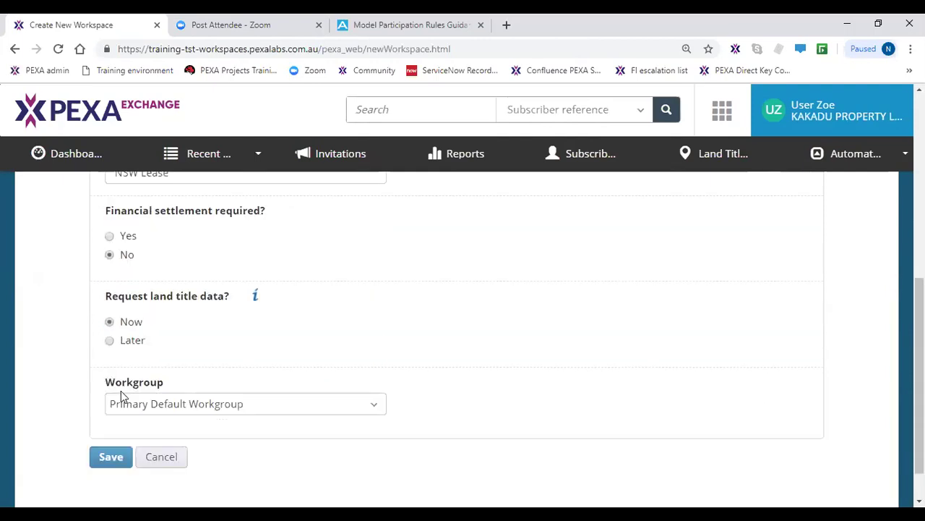
pyautogui.click(137, 320)
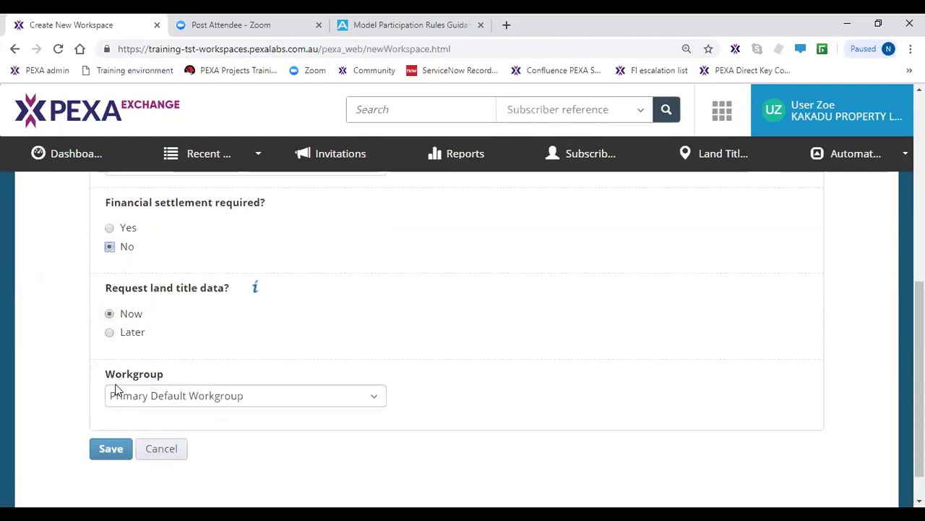
pyautogui.scroll(-1, 112, 401)
pyautogui.click(110, 412)
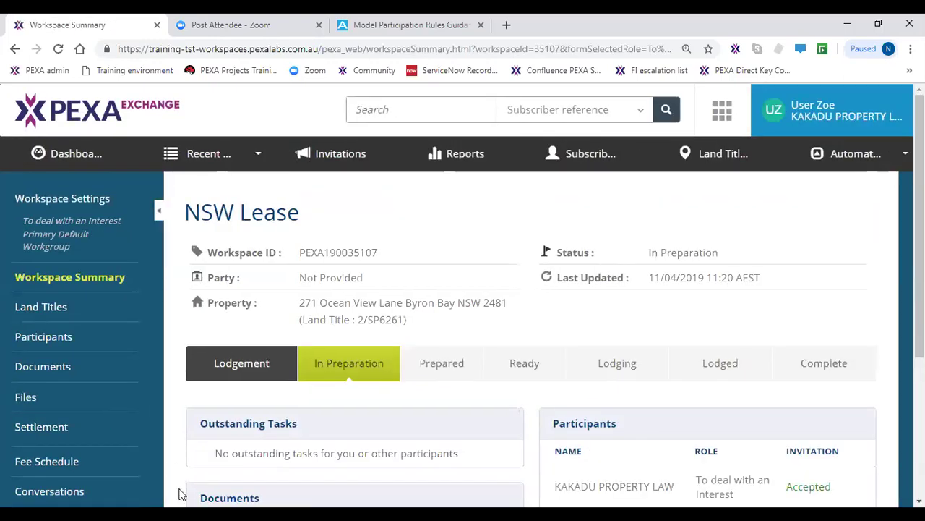
# - Review the NSW Lease summary, In Preparation with no documents, and open its Land Titles page
pyautogui.scroll(-1, 161, 450)
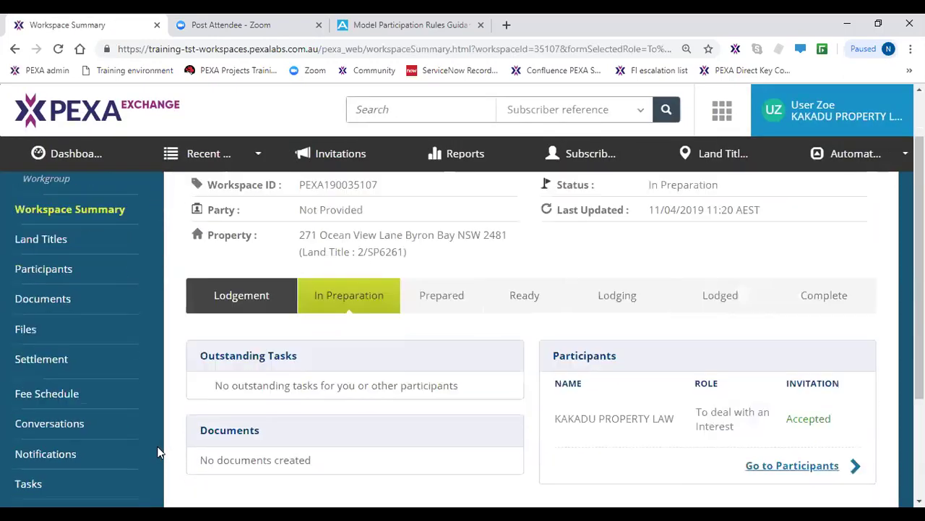
pyautogui.moveTo(334, 304)
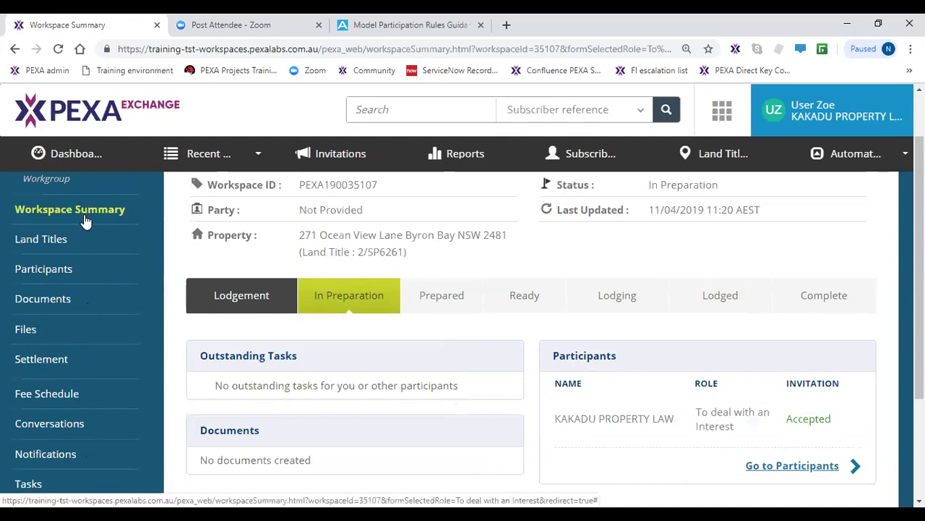
pyautogui.click(49, 248)
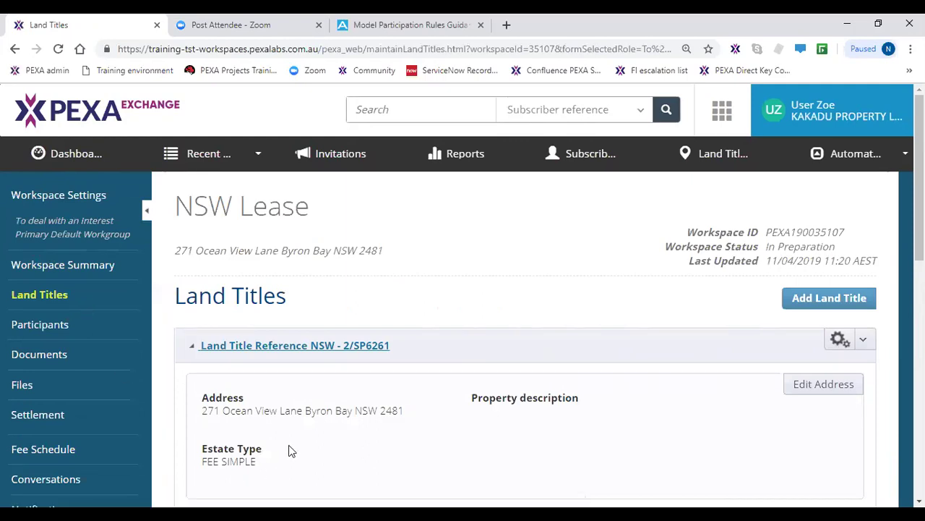
# - Review 2/SP6261's proprietors, certificate status and title activity check, then go to Participants
pyautogui.scroll(-1, 290, 451)
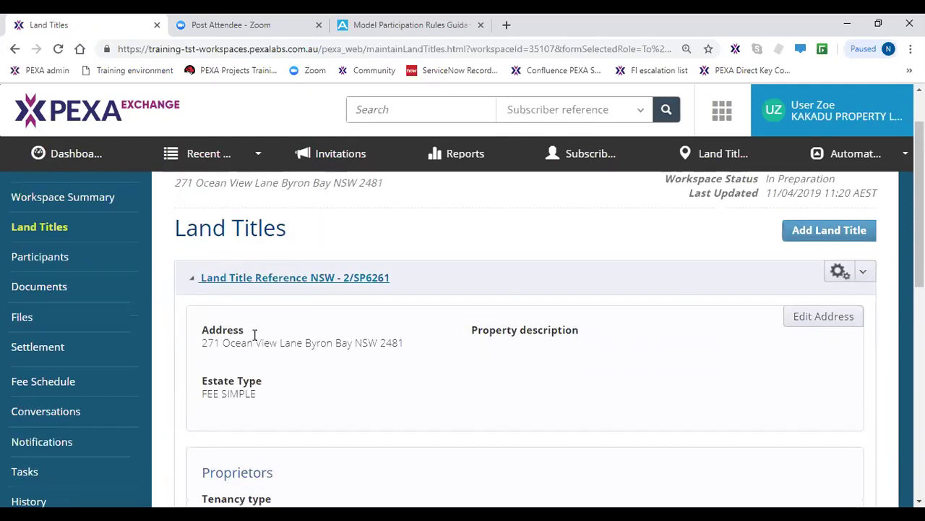
pyautogui.click(253, 332)
pyautogui.scroll(-3, 257, 358)
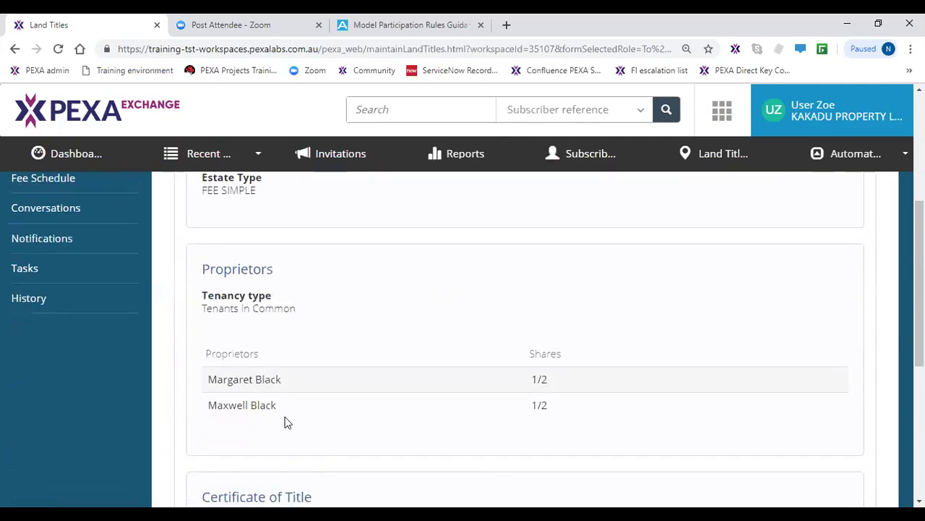
pyautogui.click(285, 421)
pyautogui.click(286, 420)
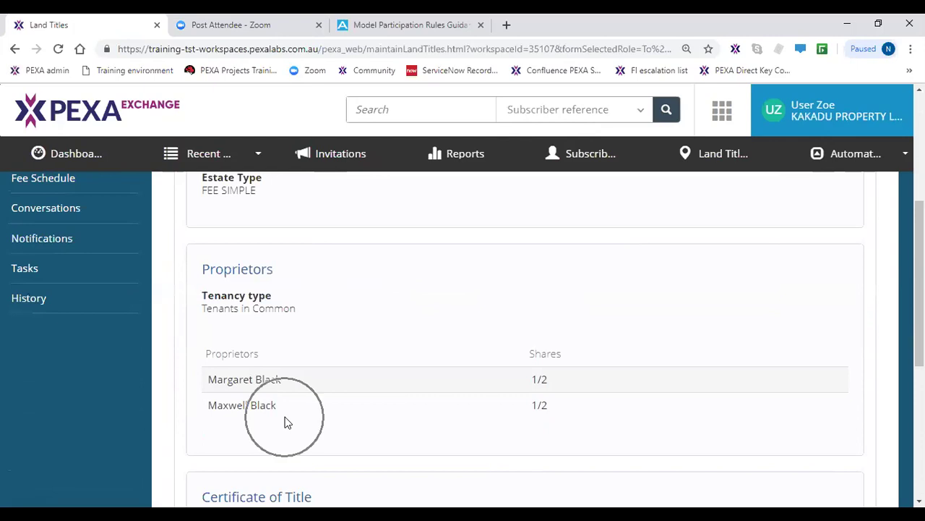
pyautogui.click(286, 420)
pyautogui.click(286, 419)
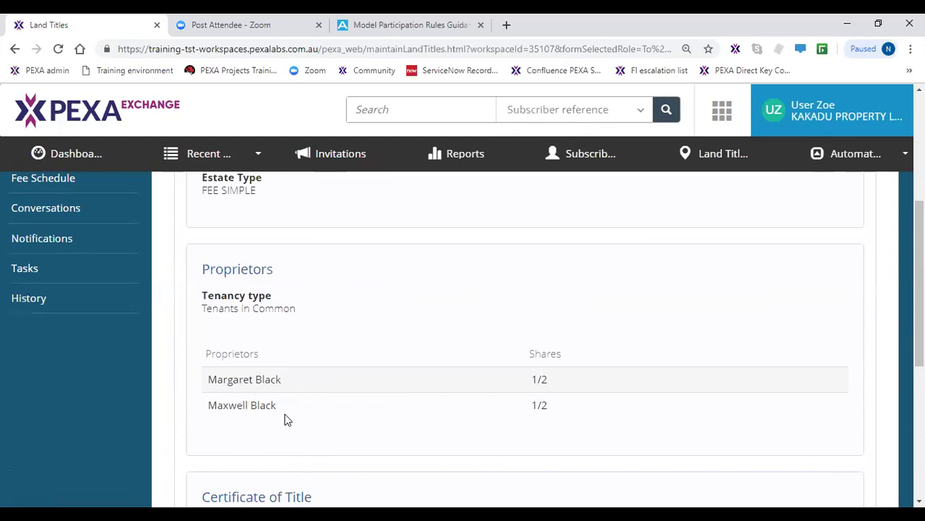
pyautogui.scroll(-2, 286, 420)
pyautogui.scroll(-1, 286, 418)
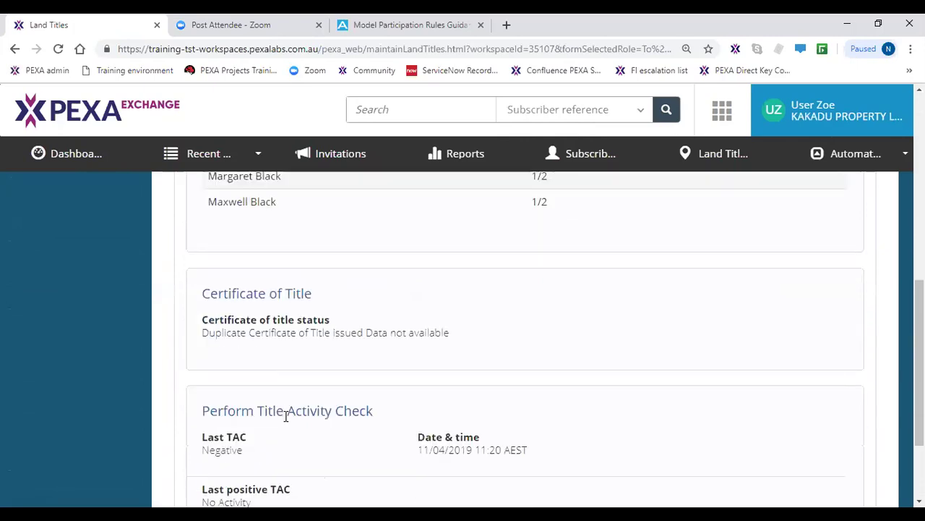
pyautogui.scroll(-1, 285, 418)
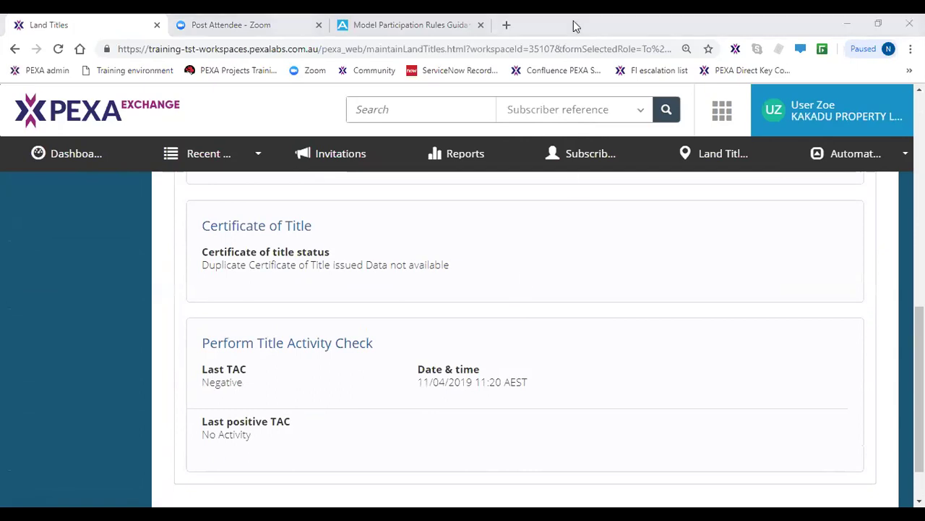
pyautogui.scroll(7, 325, 395)
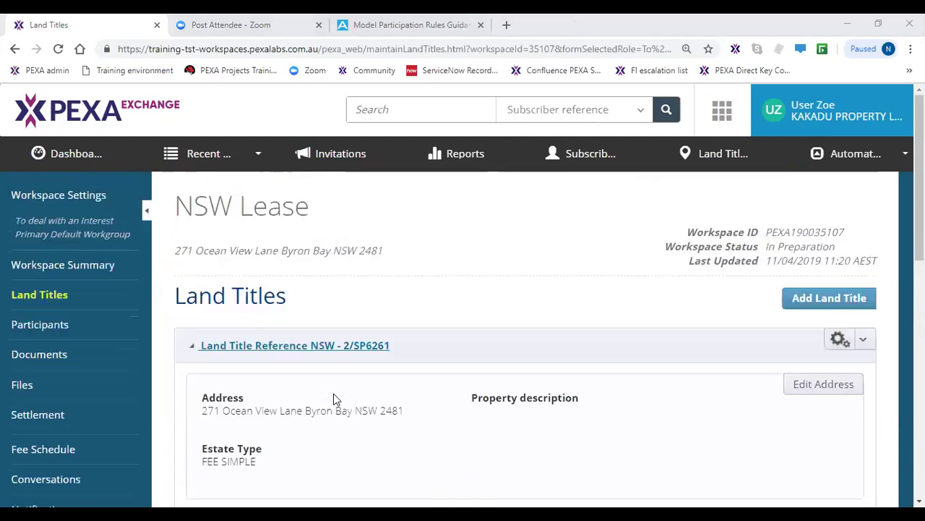
pyautogui.click(82, 329)
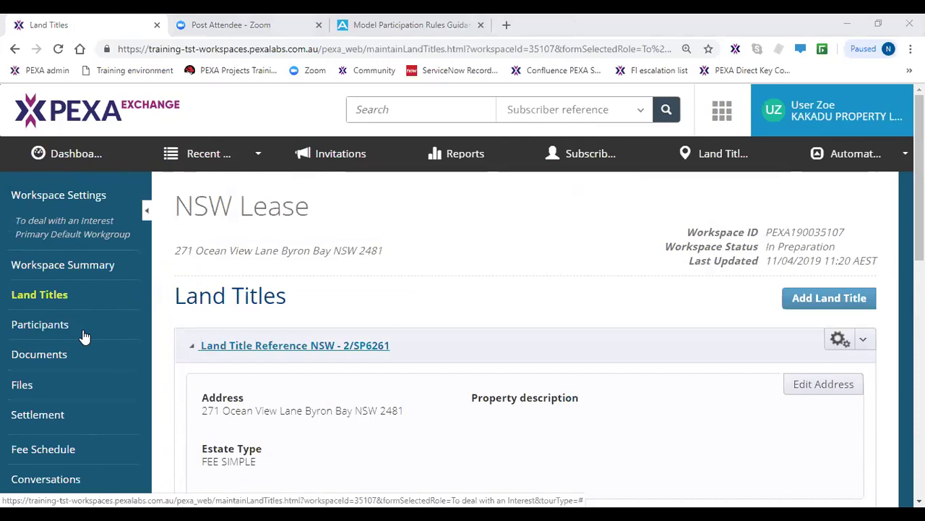
pyautogui.click(82, 329)
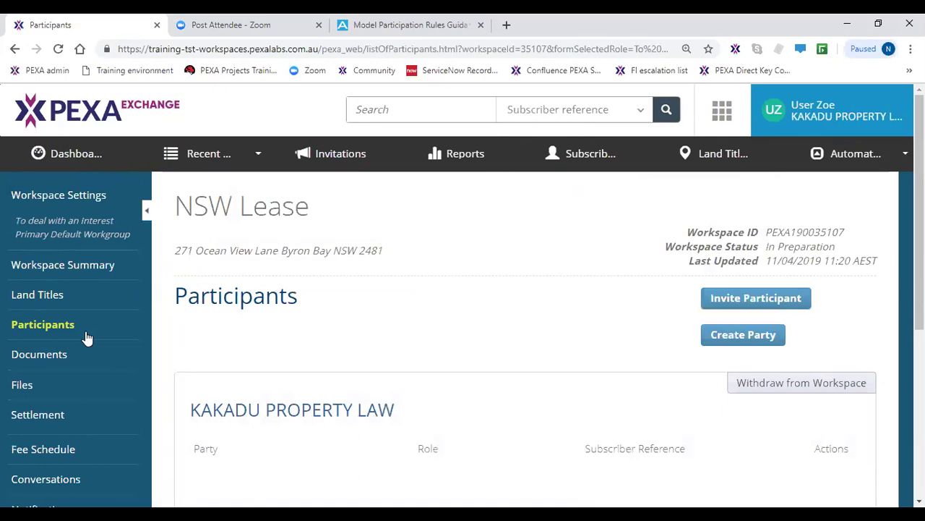
# - Add a new represented organisation party named MARIO'S PIZZERIA PTY LTD
pyautogui.click(755, 339)
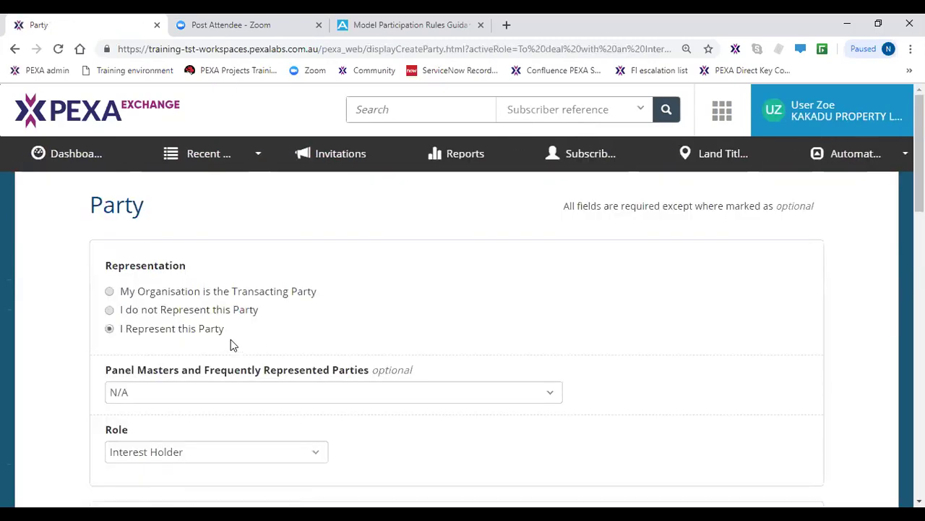
pyautogui.click(206, 338)
pyautogui.scroll(-3, 207, 339)
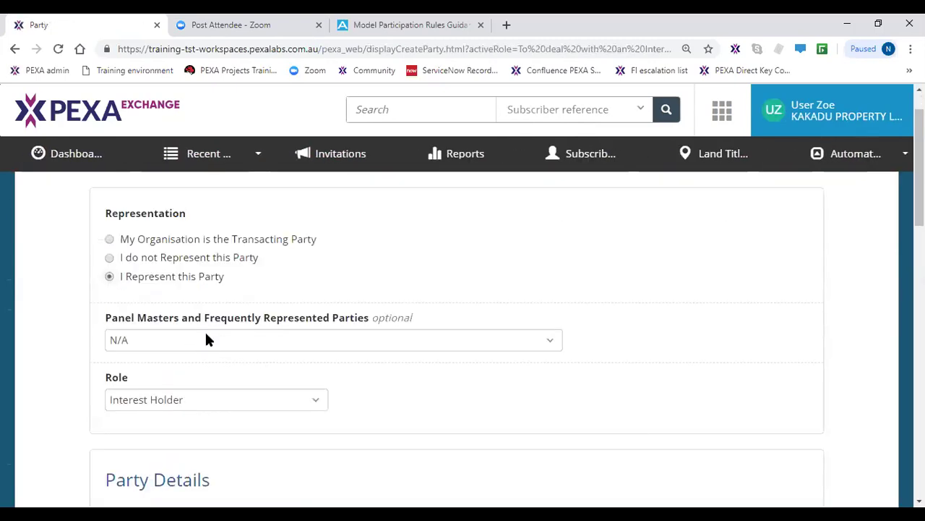
pyautogui.scroll(-2, 206, 340)
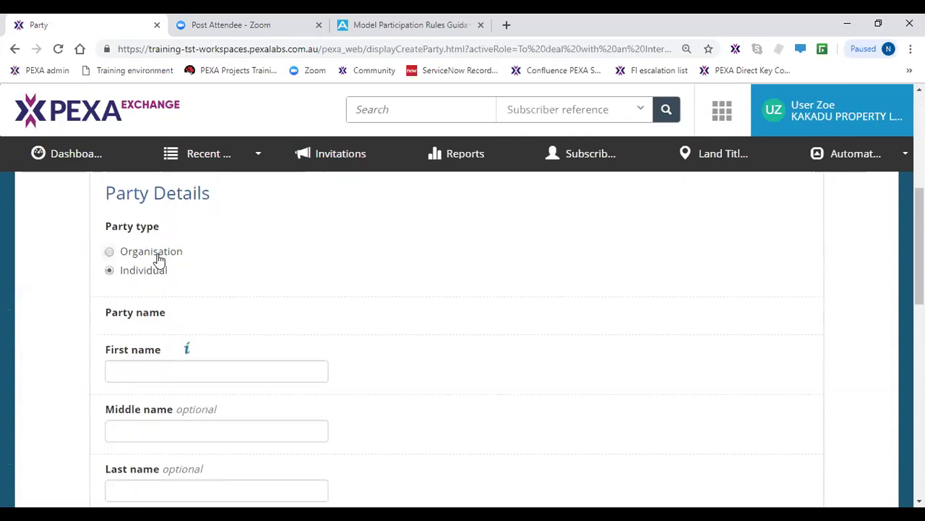
pyautogui.click(159, 259)
pyautogui.click(192, 366)
pyautogui.write('MA')
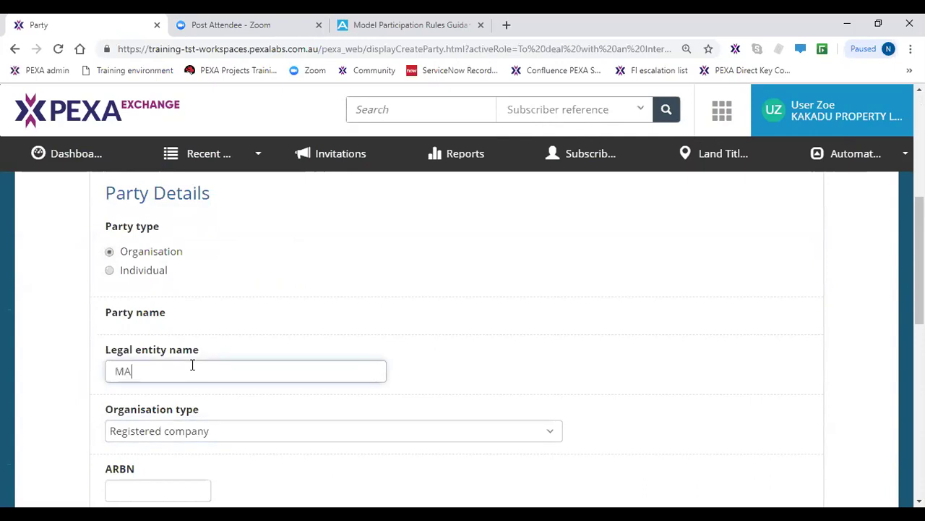
pyautogui.write("RIO'S PIZZERIA PTY LTD")
# - Enter ACN 111 111 111 for the company and save the new party
pyautogui.scroll(-3, 186, 454)
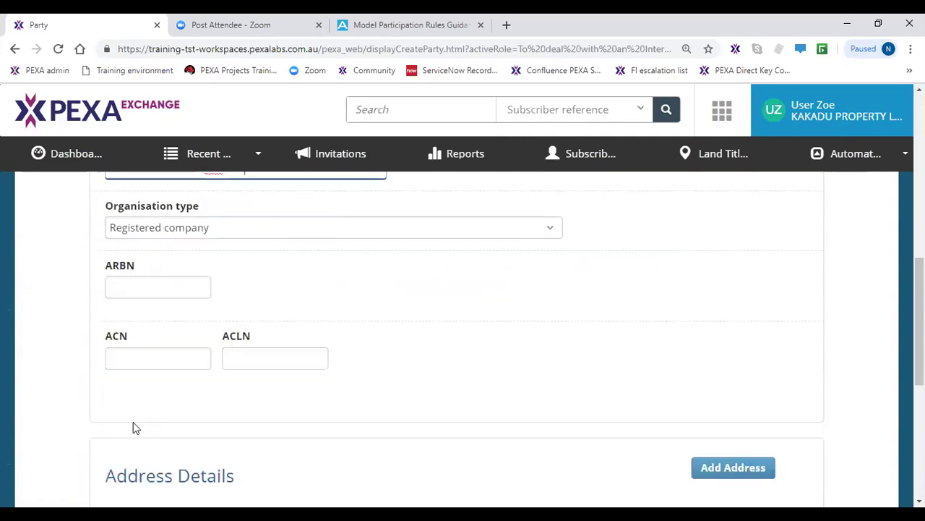
pyautogui.click(159, 362)
pyautogui.write('1')
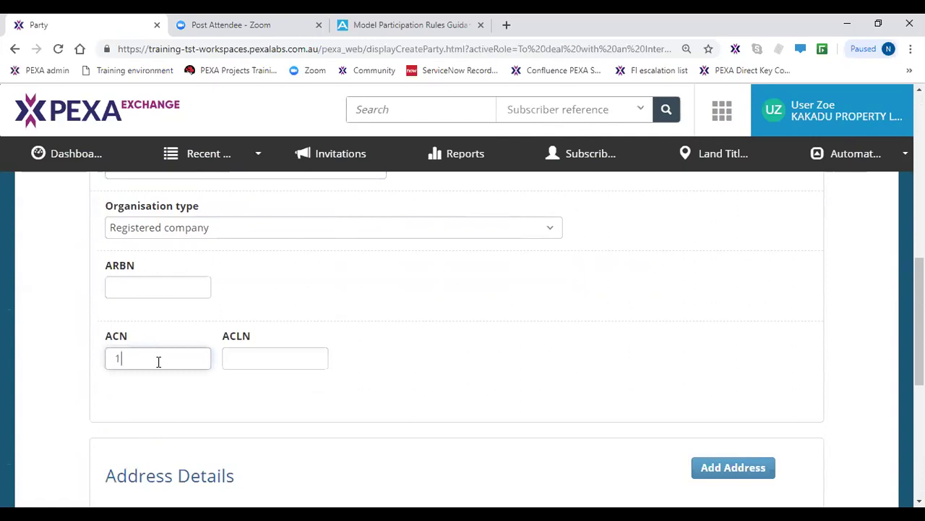
pyautogui.write('11 111 111')
pyautogui.click(160, 423)
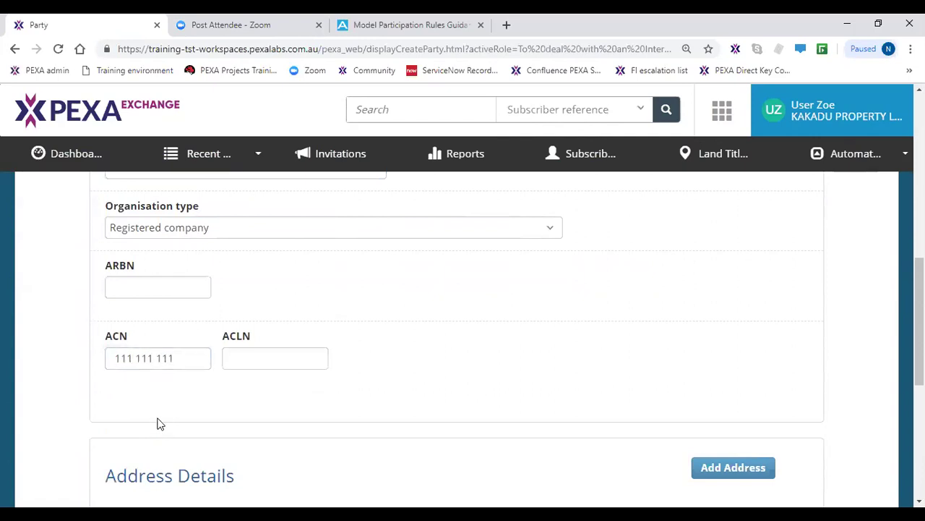
pyautogui.scroll(-2, 160, 423)
pyautogui.click(154, 415)
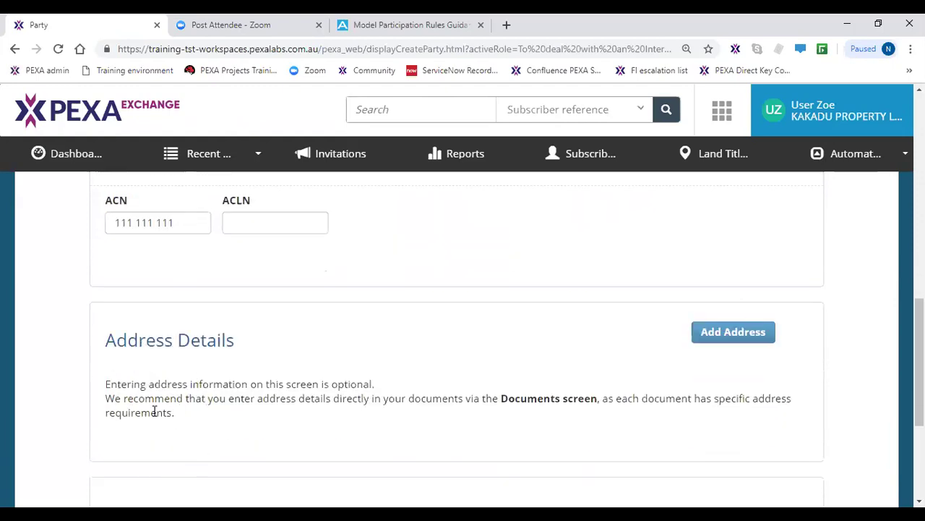
pyautogui.scroll(-4, 155, 412)
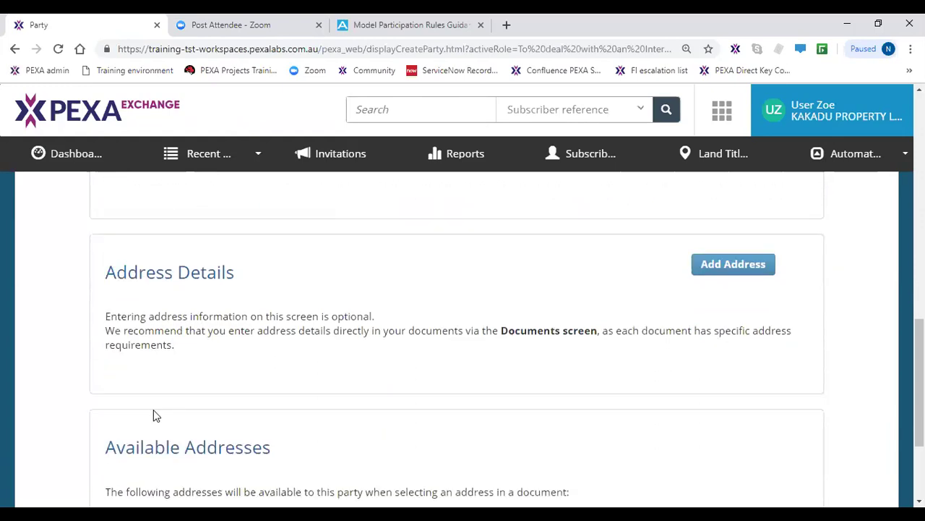
pyautogui.click(112, 425)
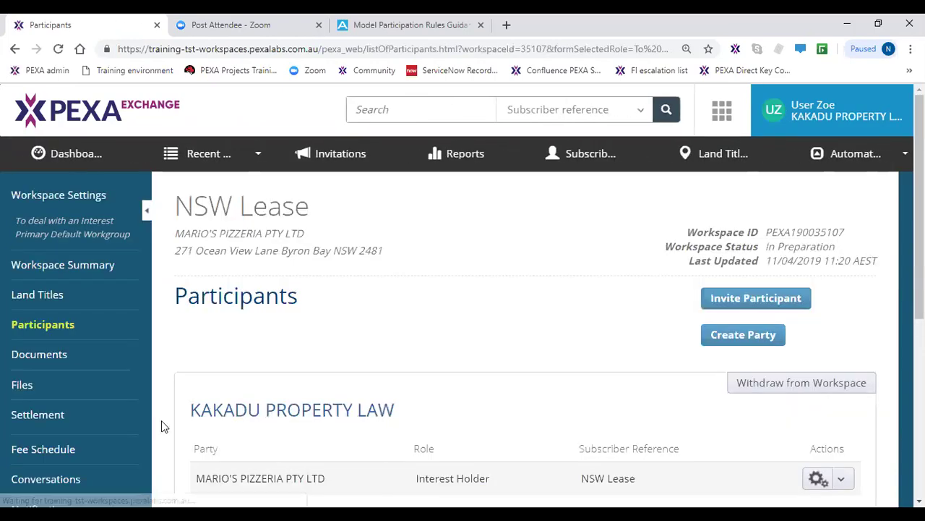
# - Check MARIO'S PIZZERIA PTY LTD as Interest Holder and the two Proprietor on Title parties
pyautogui.scroll(-2, 250, 423)
pyautogui.click(240, 297)
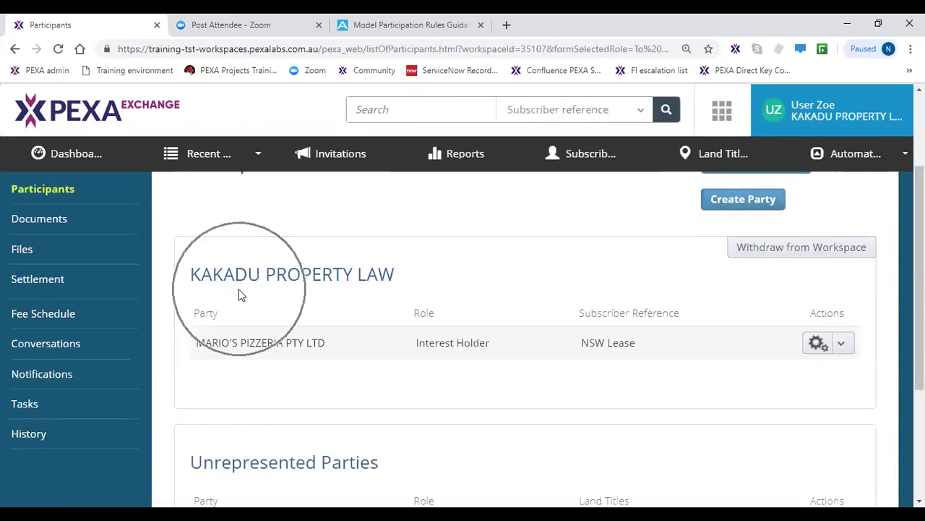
pyautogui.click(240, 295)
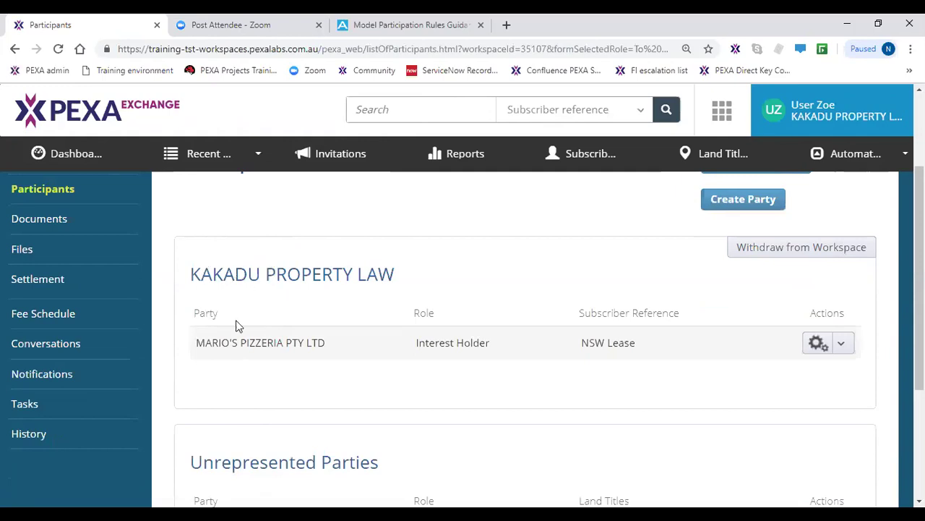
pyautogui.click(233, 358)
pyautogui.scroll(-2, 231, 361)
pyautogui.click(243, 423)
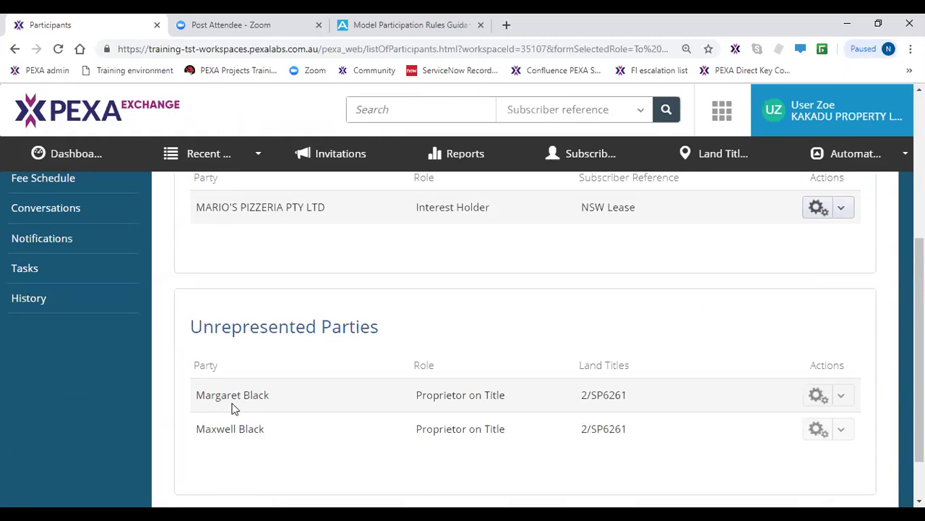
pyautogui.scroll(4, 256, 413)
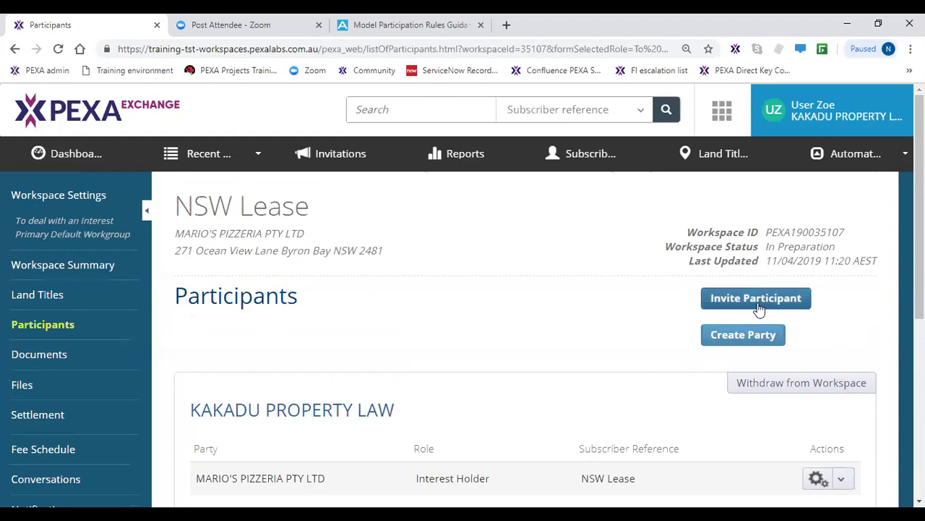
# - Invite WHITEHAVEN CONVEYANCING SERVICES to the workspace with the role Proprietor on Title
pyautogui.click(759, 306)
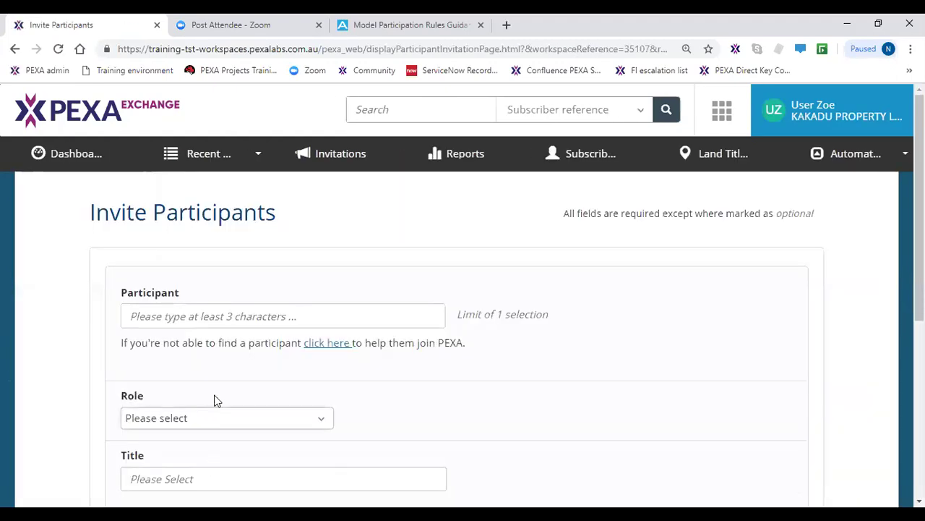
pyautogui.click(221, 321)
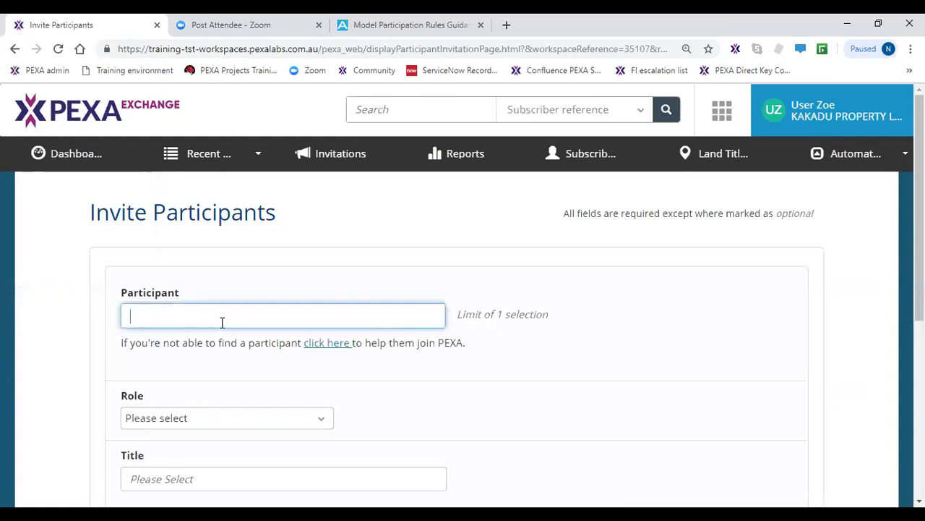
pyautogui.write('whit')
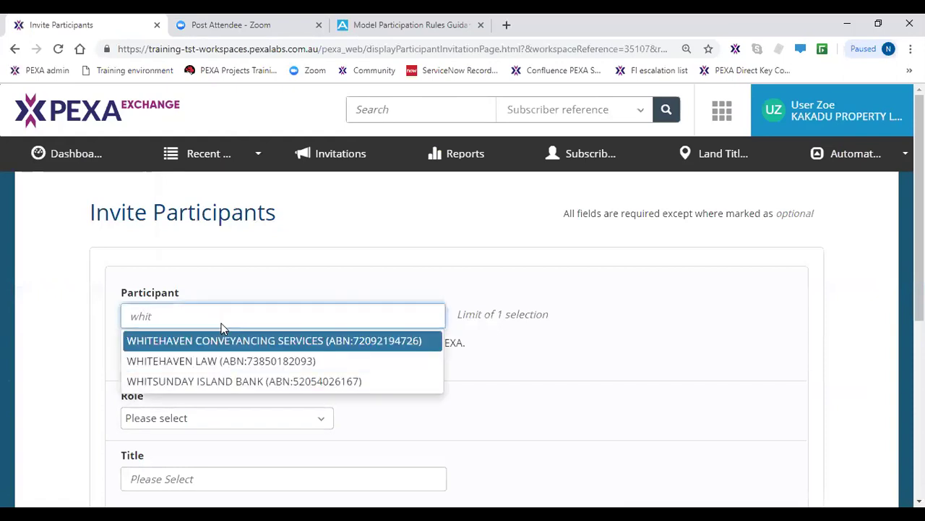
pyautogui.click(228, 345)
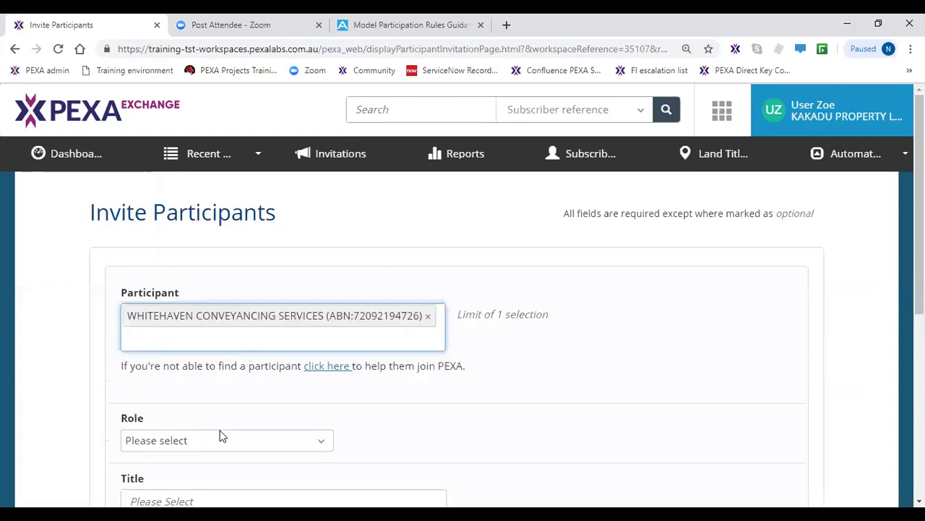
pyautogui.scroll(-1, 221, 434)
pyautogui.click(204, 376)
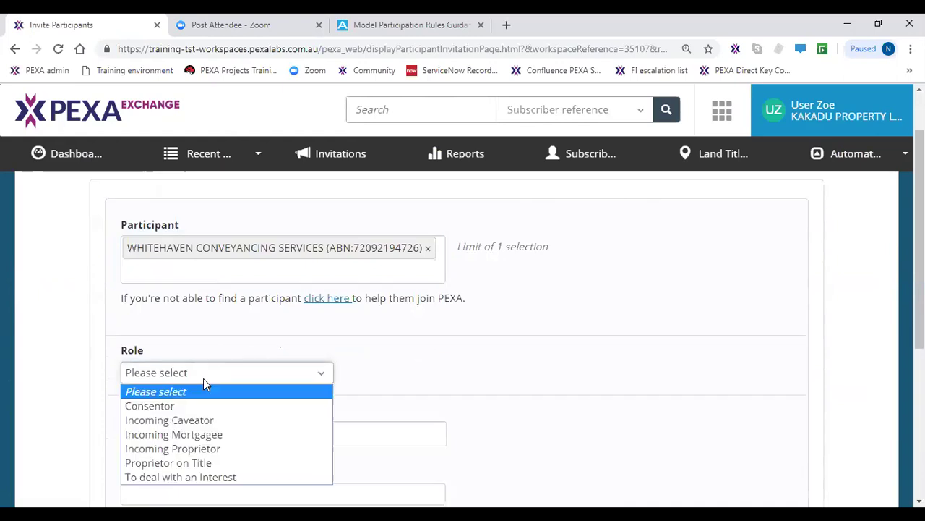
pyautogui.click(197, 462)
# - Add a short note addressed to the recipient and send the invitation
pyautogui.scroll(-3, 200, 461)
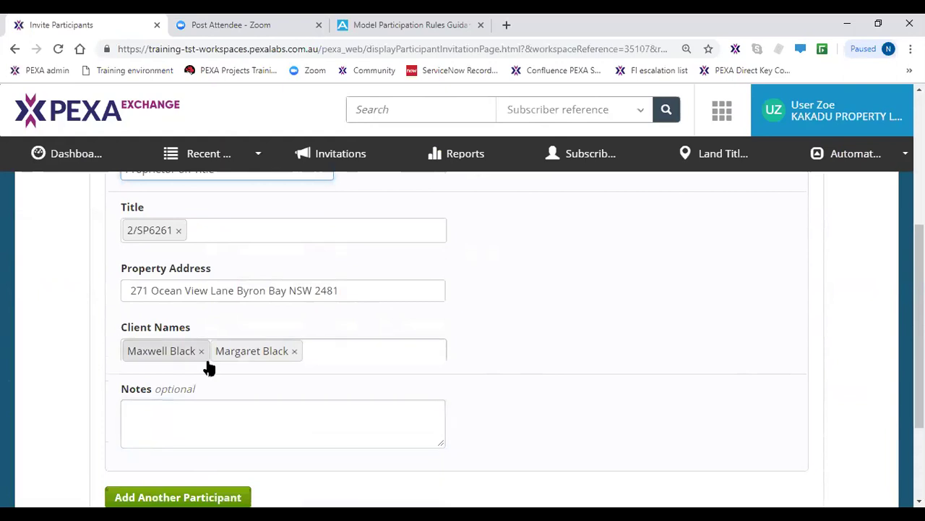
pyautogui.click(188, 410)
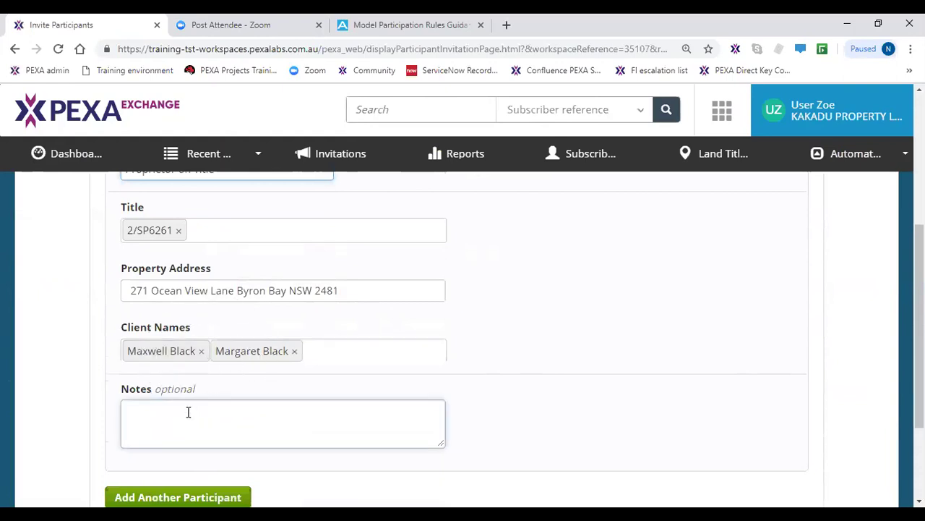
pyautogui.scroll(-1, 190, 390)
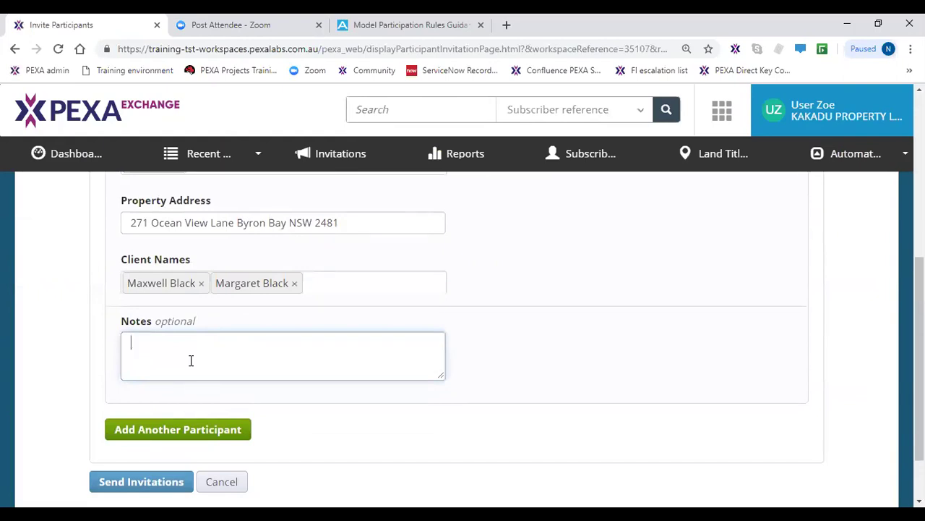
pyautogui.write('Nancy')
pyautogui.click(166, 488)
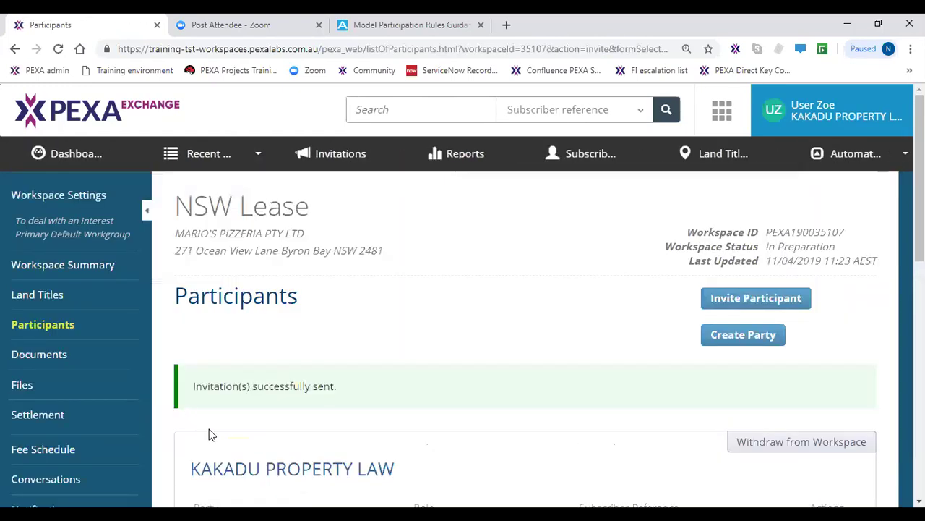
pyautogui.scroll(-4, 210, 434)
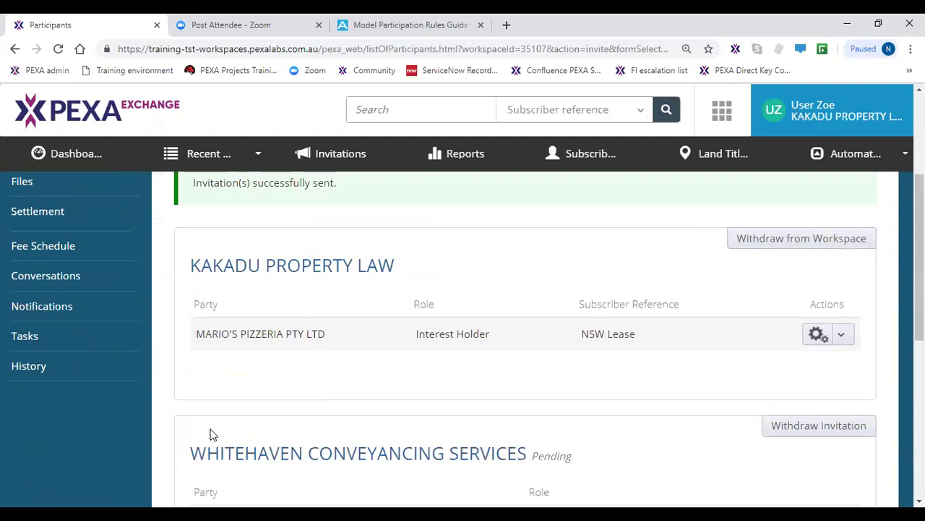
pyautogui.click(222, 426)
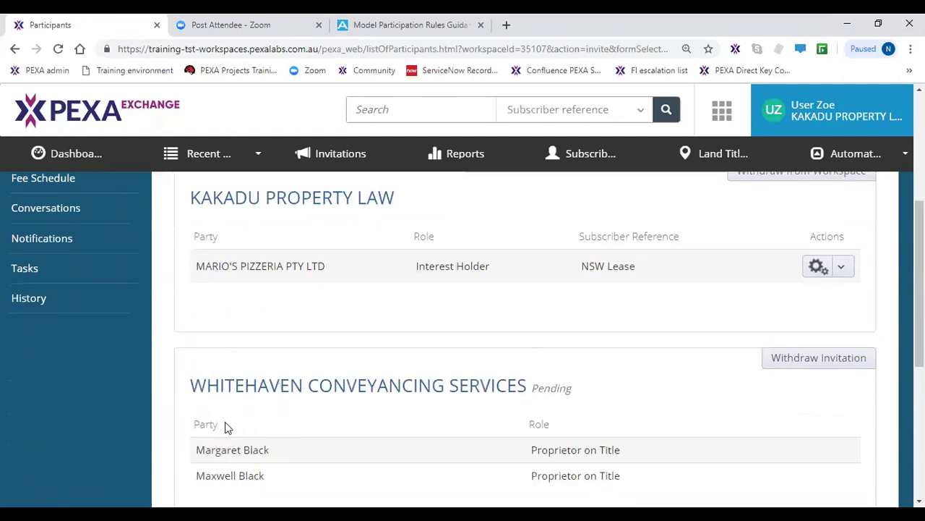
pyautogui.click(560, 389)
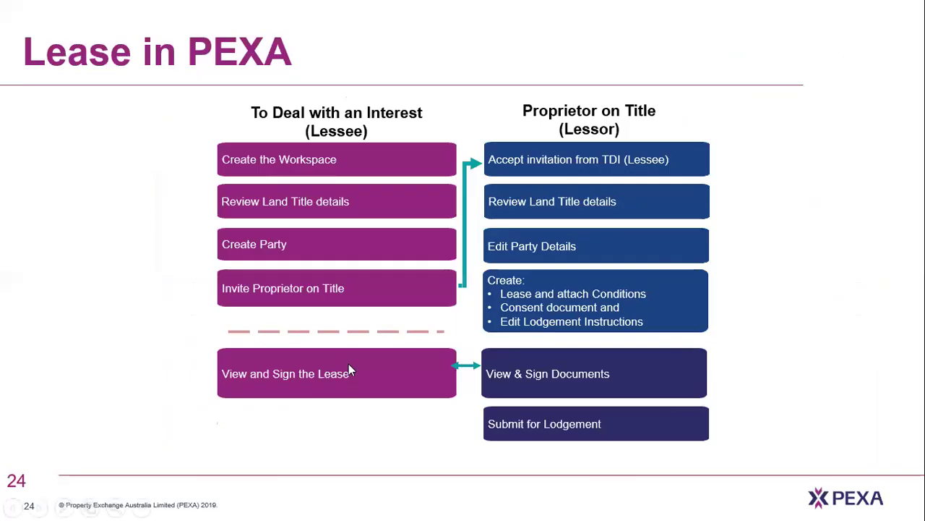
# - Step through the slideshow to slide 24, Lease in PEXA, outlining the lessee and lessor steps
pyautogui.click(317, 165)
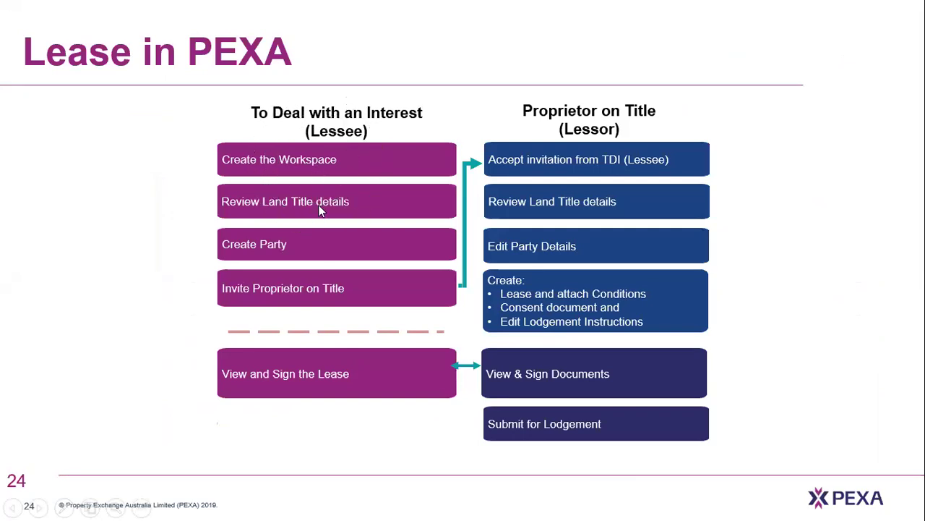
pyautogui.click(326, 262)
pyautogui.click(327, 259)
pyautogui.click(335, 294)
pyautogui.hotkey('alt', 'Tab')
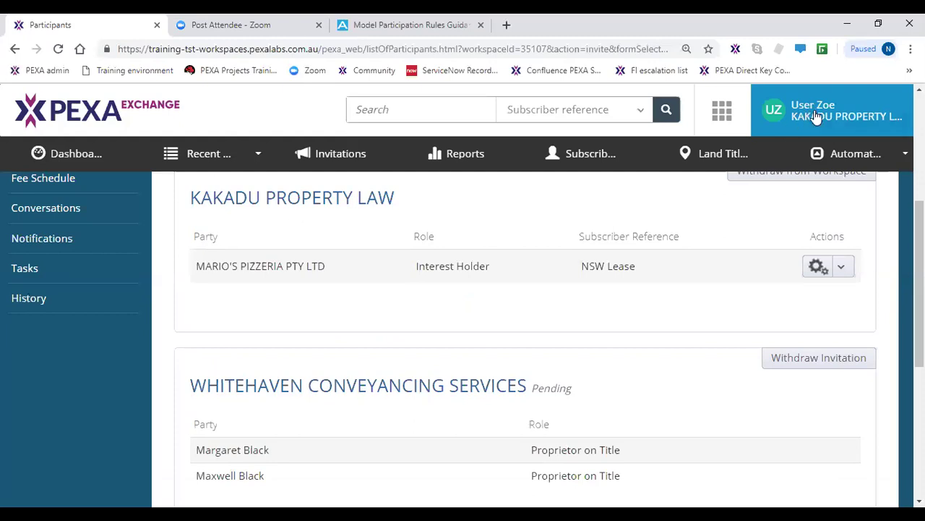
# - Log out and sign back in with the saved Whitehaven Conveyancing Services login
pyautogui.click(816, 116)
pyautogui.click(786, 203)
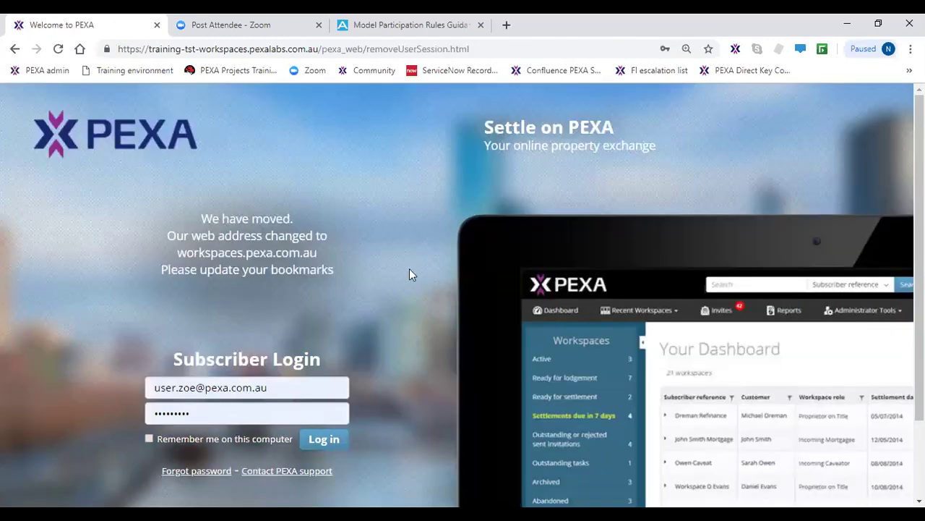
pyautogui.click(174, 385)
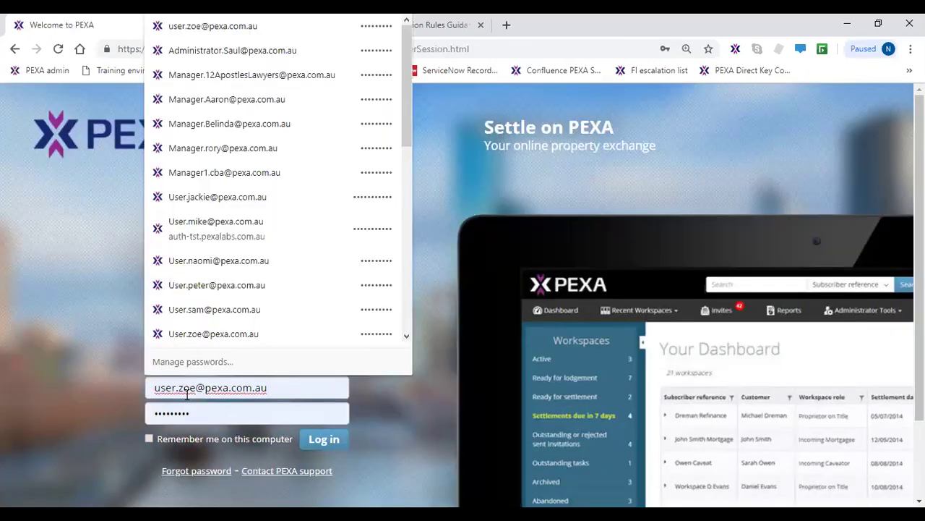
pyautogui.click(209, 316)
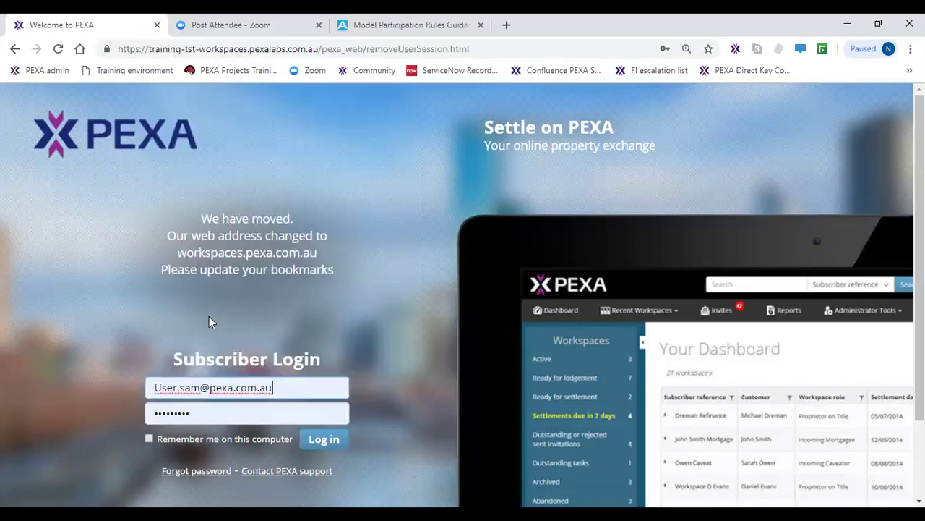
pyautogui.click(330, 450)
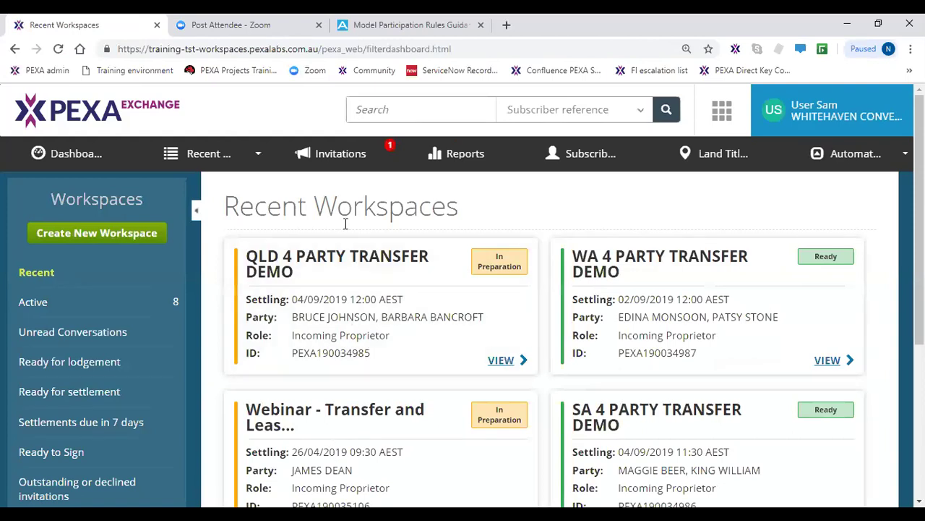
# - View the KAKADU PROPERTY LAW invitation for PEXA190035107 from the Invitations list
pyautogui.click(360, 156)
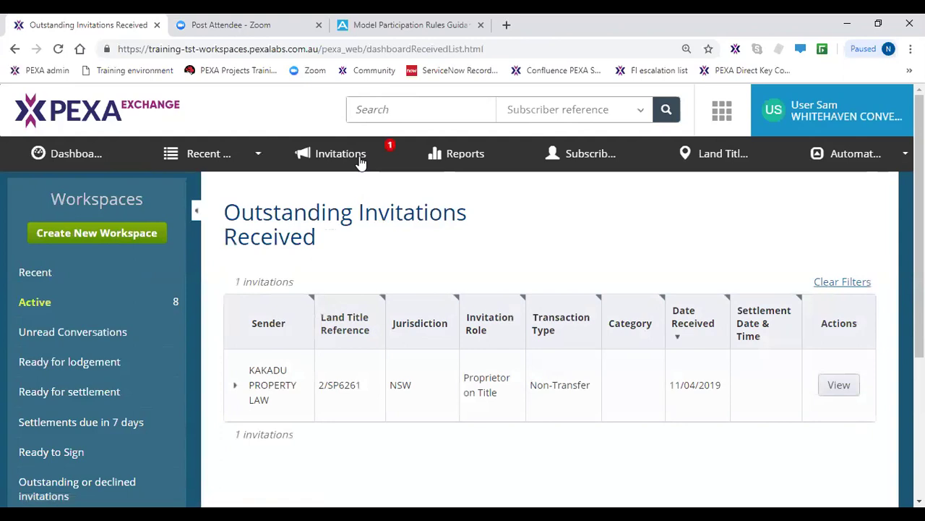
pyautogui.click(286, 404)
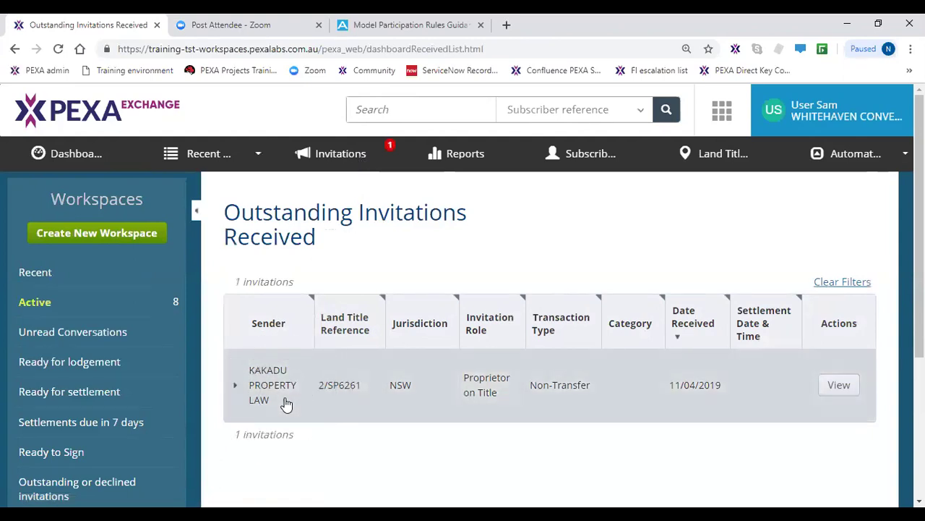
pyautogui.click(830, 389)
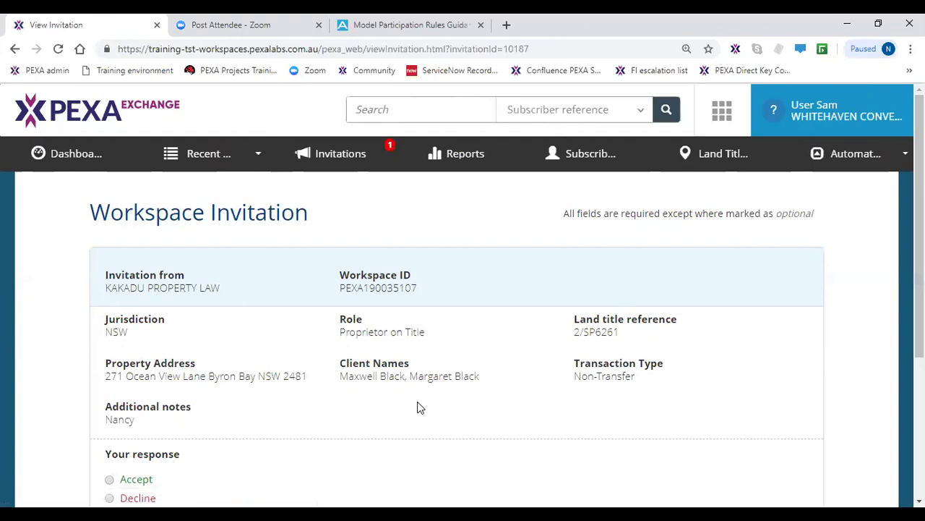
# - Accept the invitation with reference 'NSW Lease LESSOR PARTY' in Primary Default Workgroup, opening the workspace
pyautogui.scroll(-1, 419, 405)
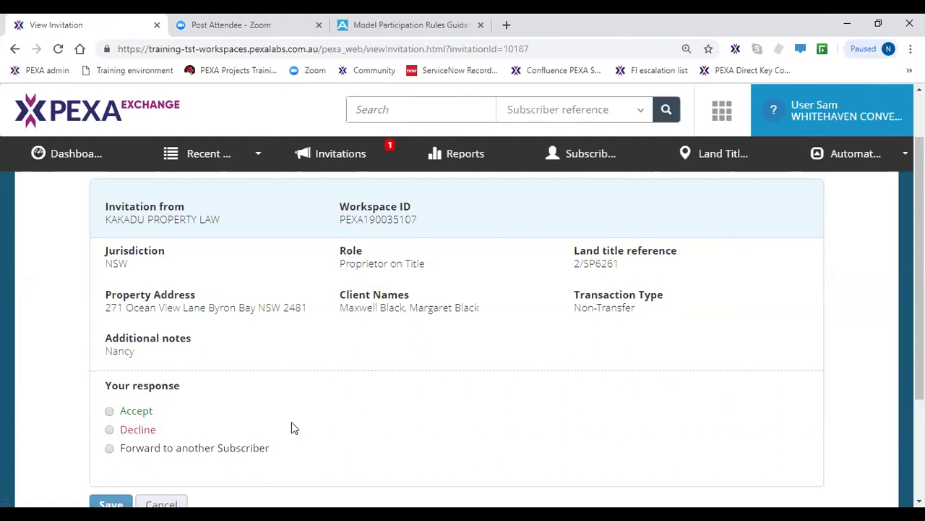
pyautogui.scroll(-1, 291, 422)
pyautogui.click(110, 344)
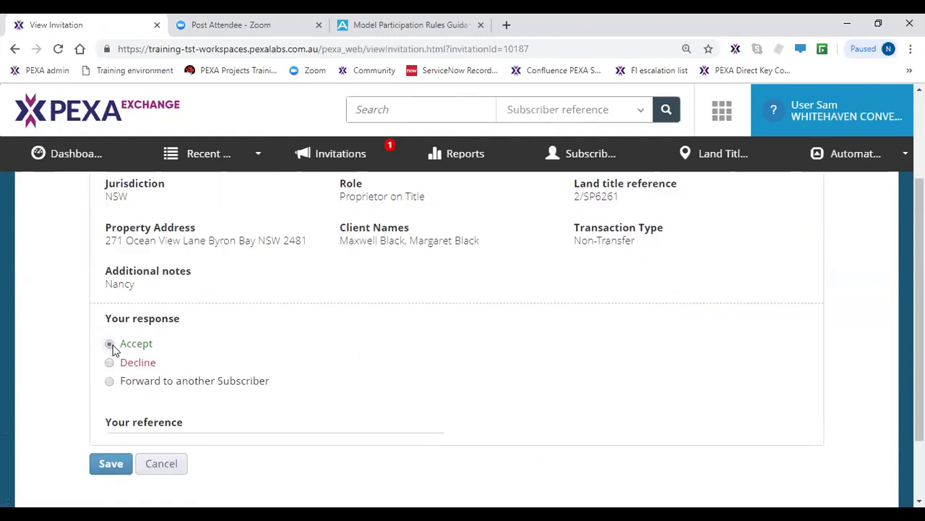
pyautogui.click(187, 438)
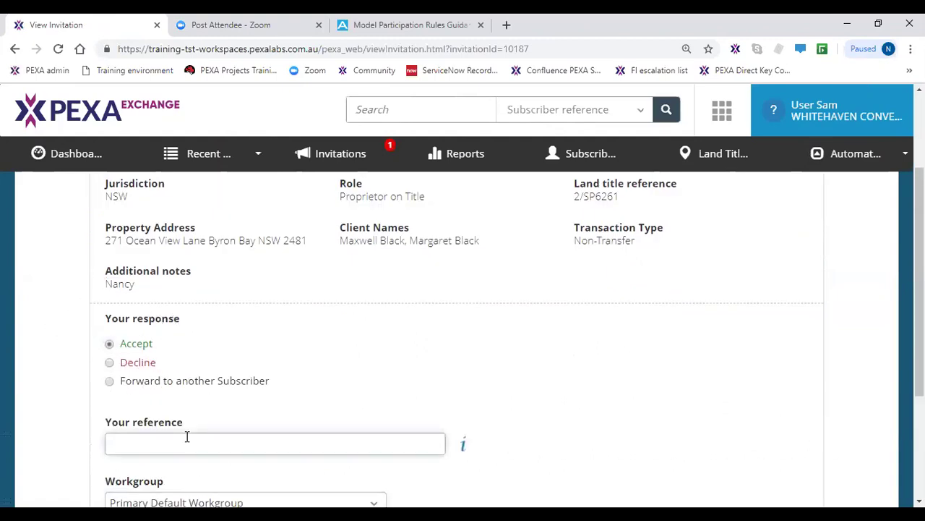
pyautogui.write('NSW Lease LESSOR PARTY')
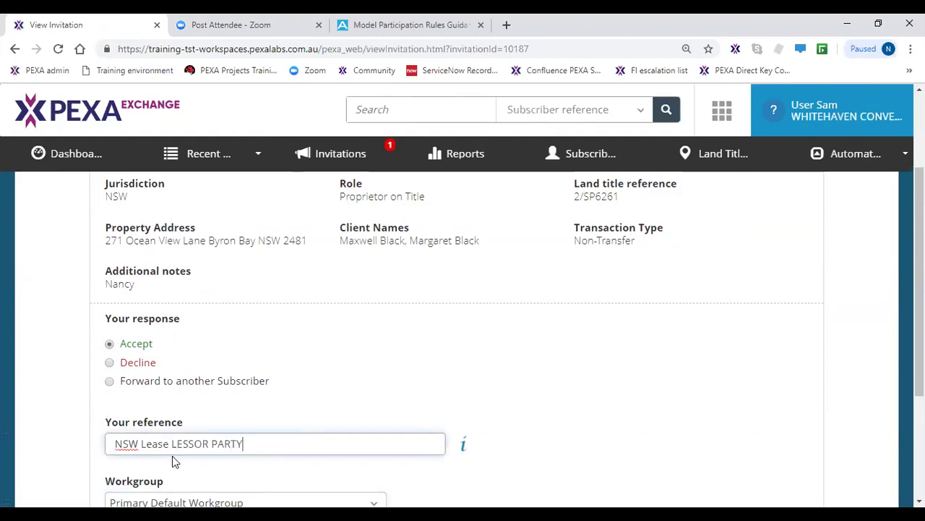
pyautogui.scroll(-1, 172, 456)
pyautogui.click(165, 443)
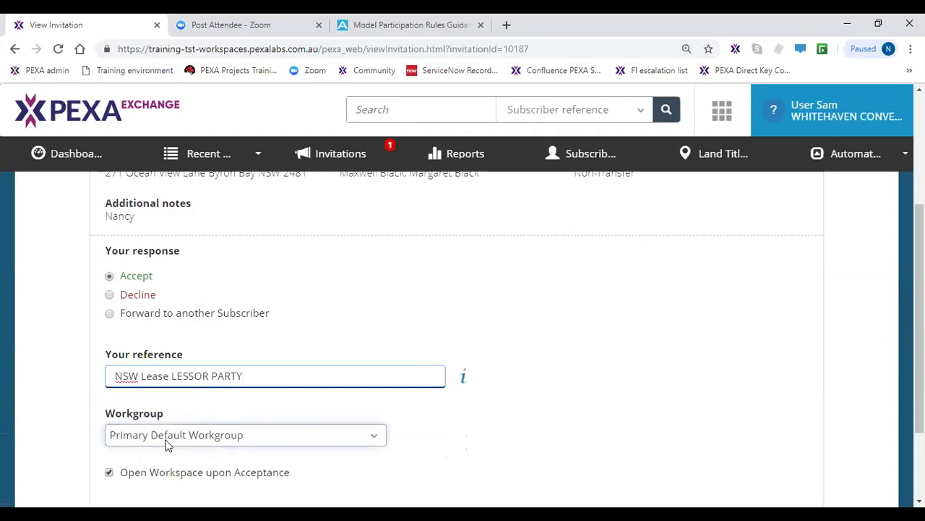
pyautogui.scroll(-1, 167, 444)
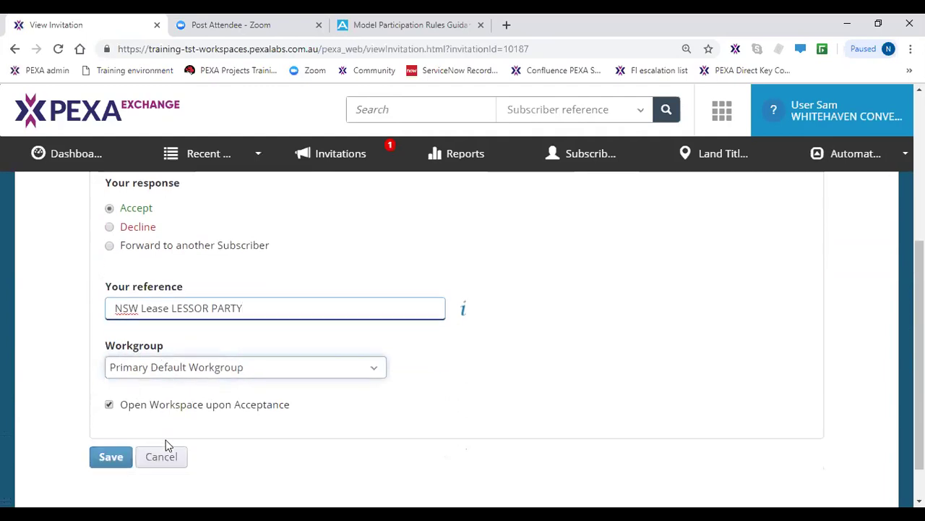
pyautogui.click(112, 463)
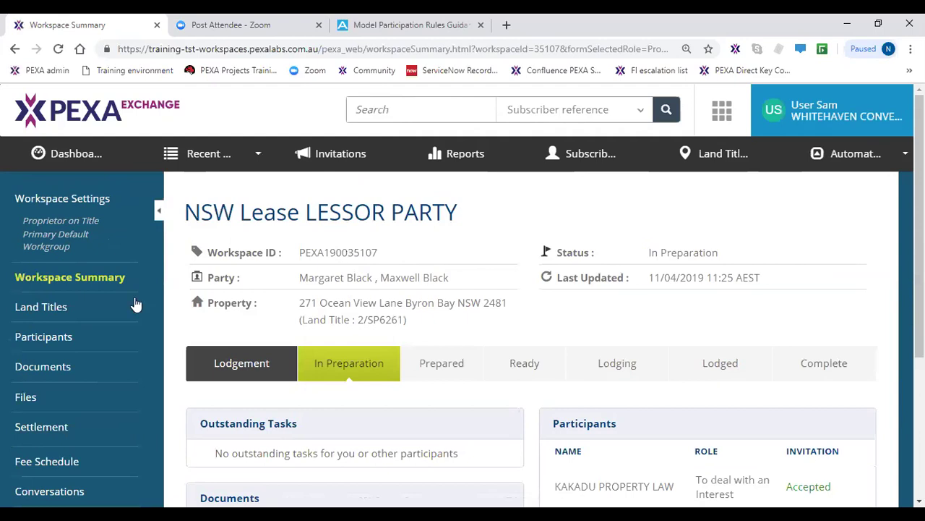
# - Review Land Titles for title 2/SP6261: proprietors, certificate of title and title activity check
pyautogui.click(62, 308)
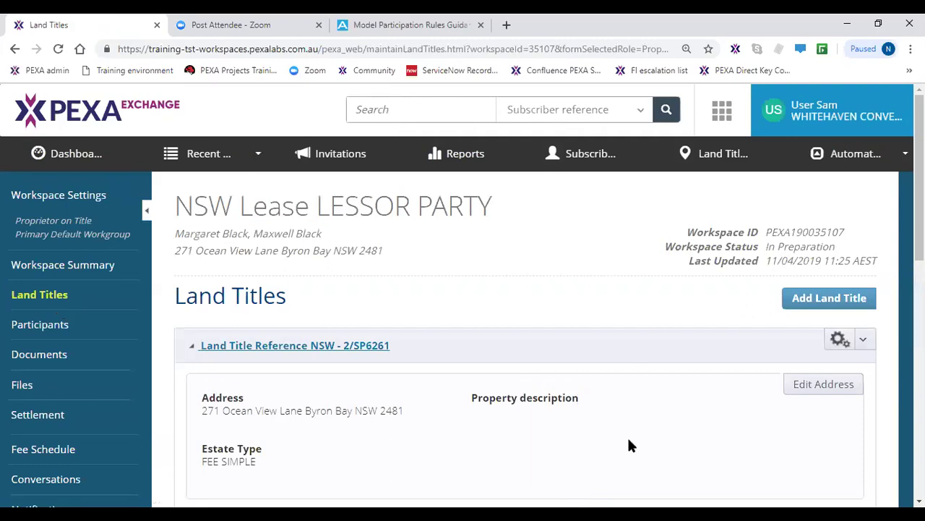
pyautogui.scroll(-2, 370, 412)
pyautogui.scroll(-1, 373, 411)
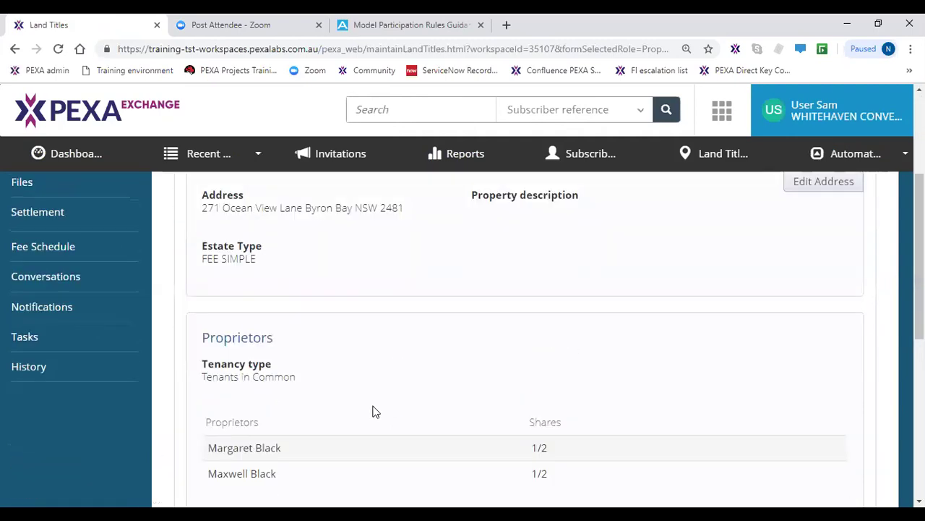
pyautogui.click(332, 452)
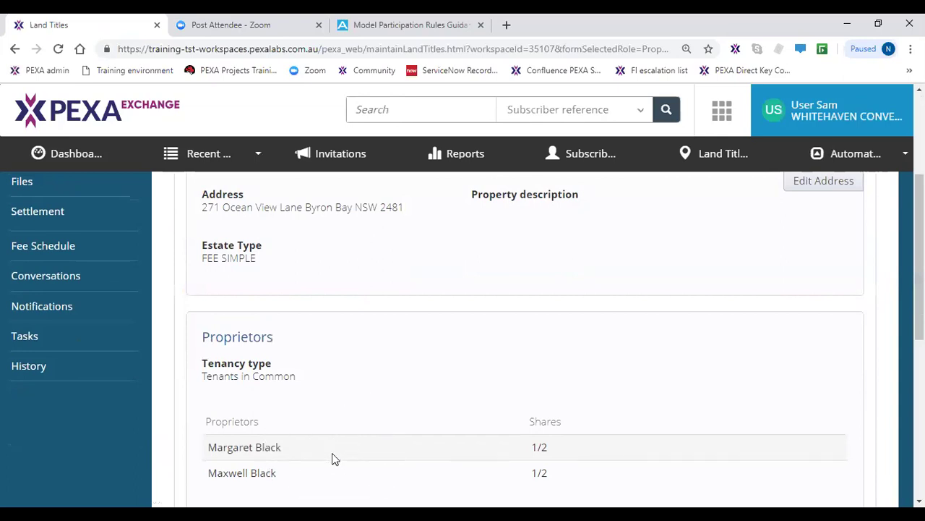
pyautogui.scroll(-5, 332, 453)
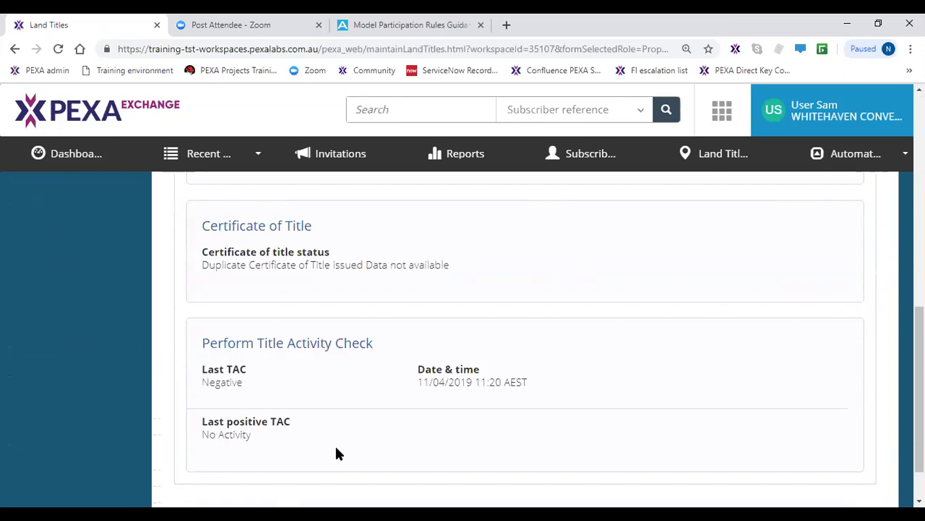
pyautogui.scroll(8, 336, 448)
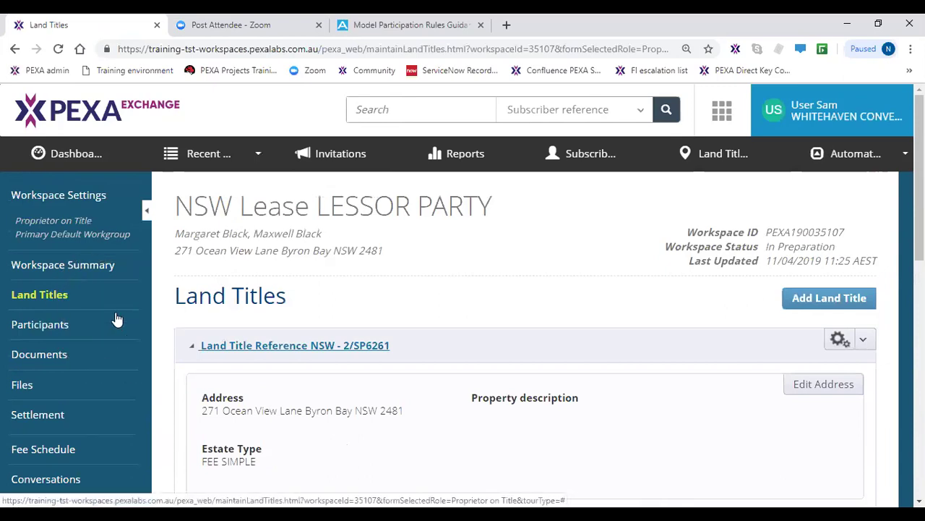
# - Show the workspace participants and find Whitehaven Conveyancing Services' first proprietor row
pyautogui.click(75, 334)
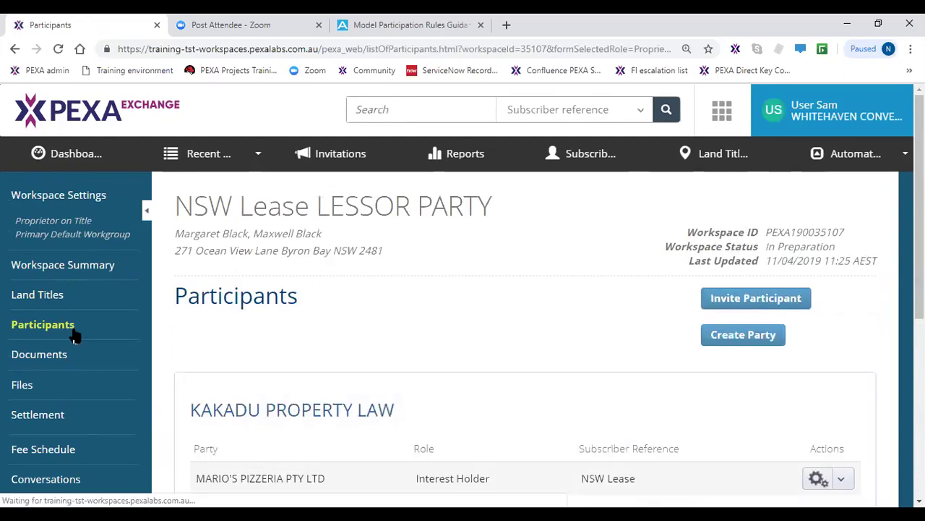
pyautogui.scroll(-2, 454, 407)
pyautogui.scroll(-2, 448, 416)
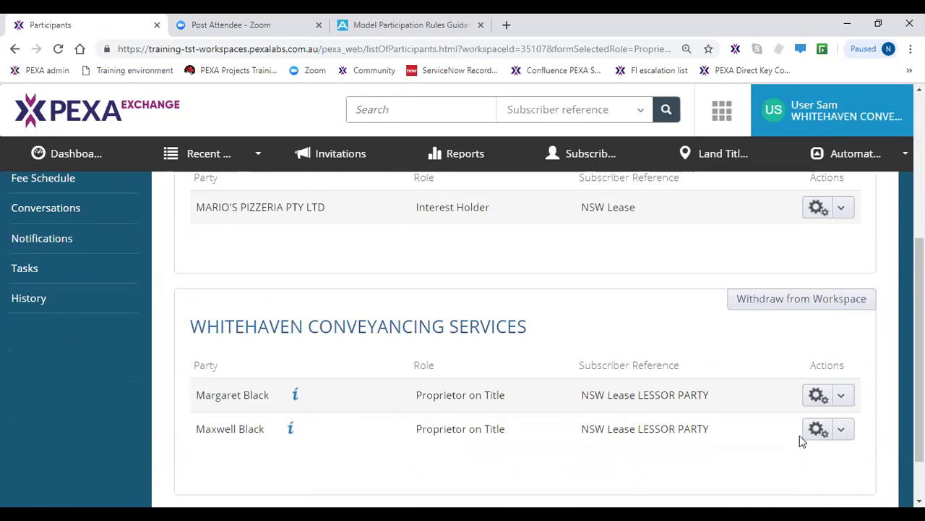
pyautogui.click(845, 402)
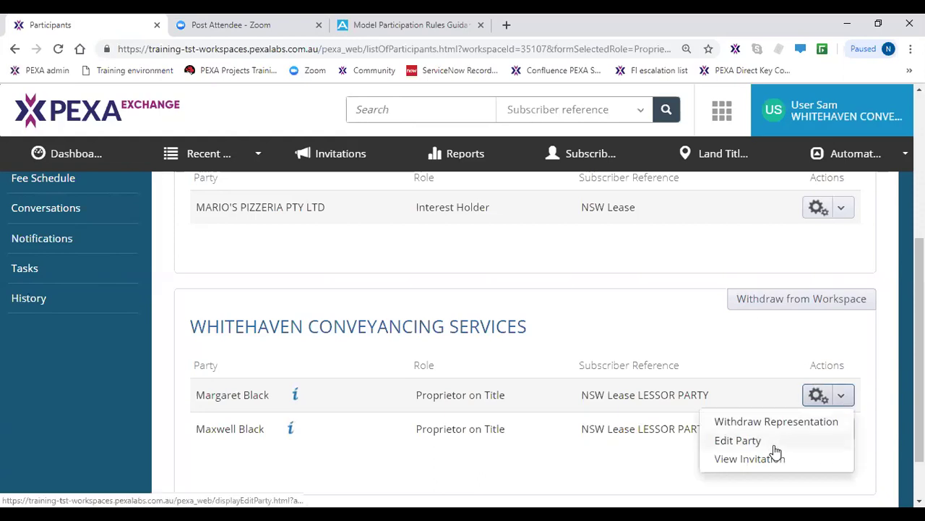
pyautogui.click(567, 475)
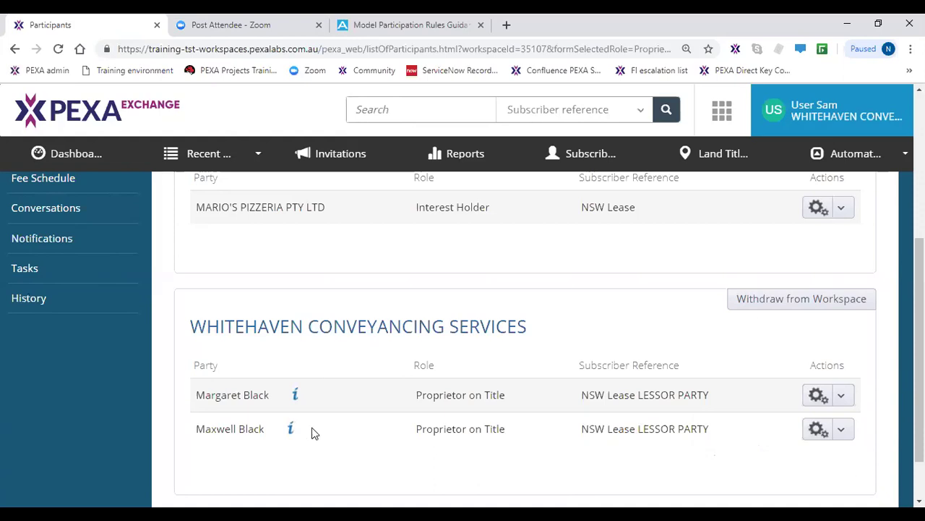
# - Check the first proprietor's incomplete identification warning and edit that party
pyautogui.click(297, 397)
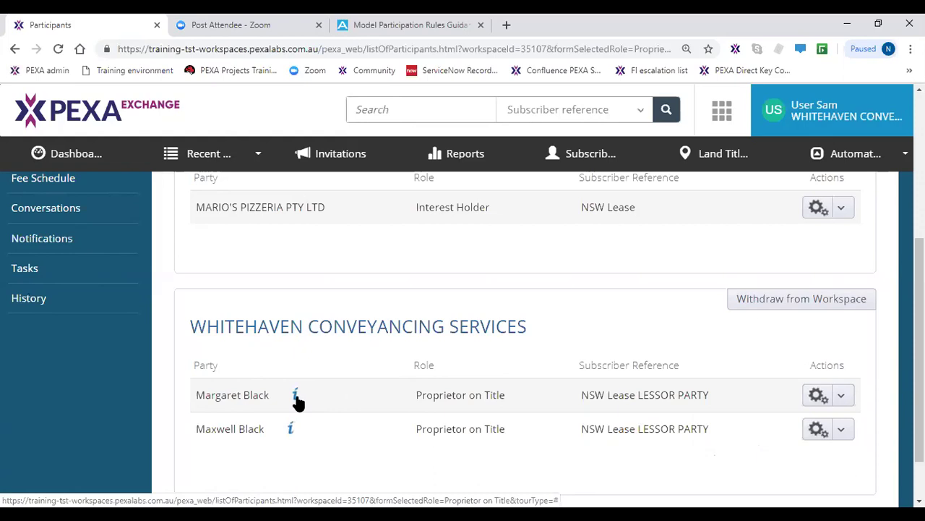
pyautogui.moveTo(298, 402)
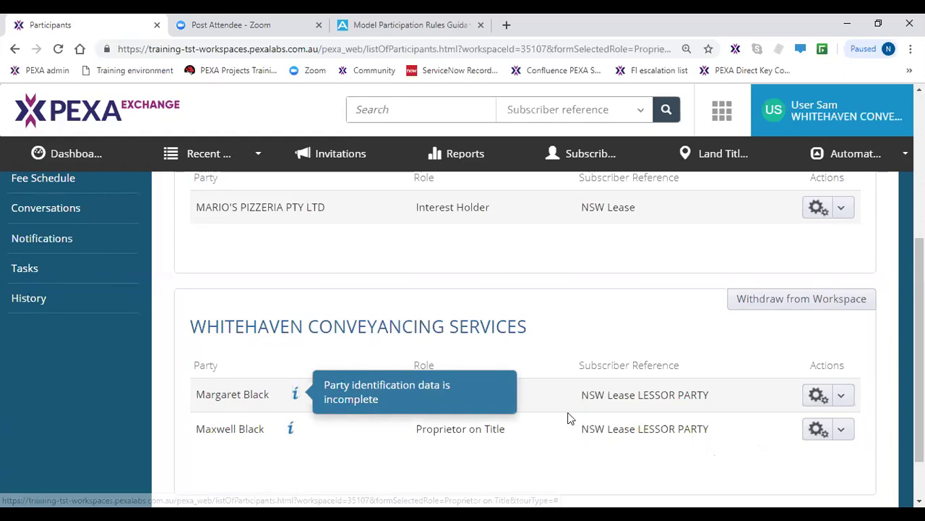
pyautogui.click(844, 404)
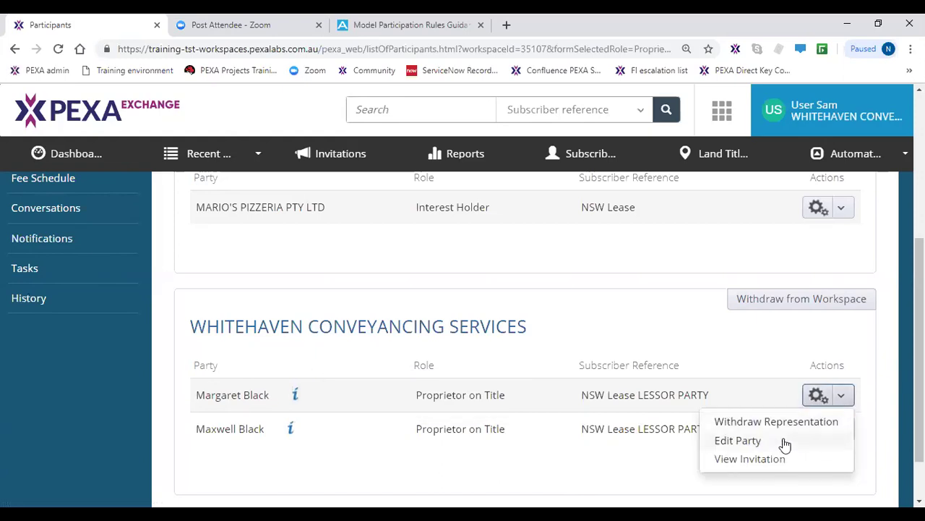
pyautogui.click(781, 441)
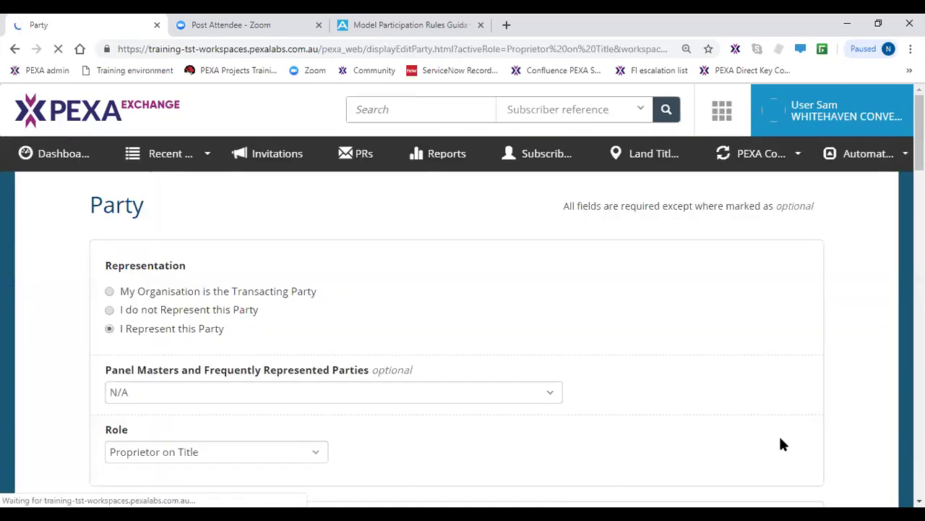
pyautogui.scroll(-4, 492, 422)
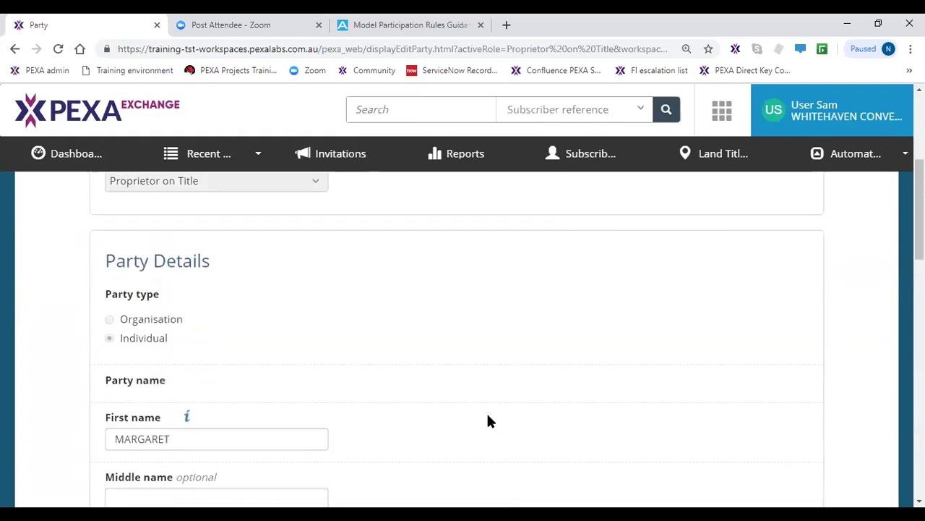
pyautogui.scroll(-1, 488, 421)
pyautogui.scroll(-1, 473, 413)
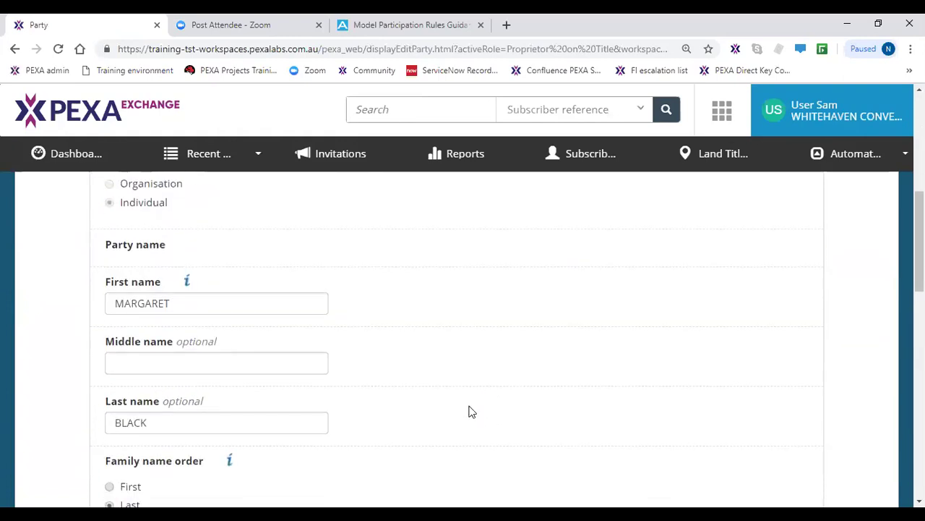
pyautogui.scroll(-1, 471, 412)
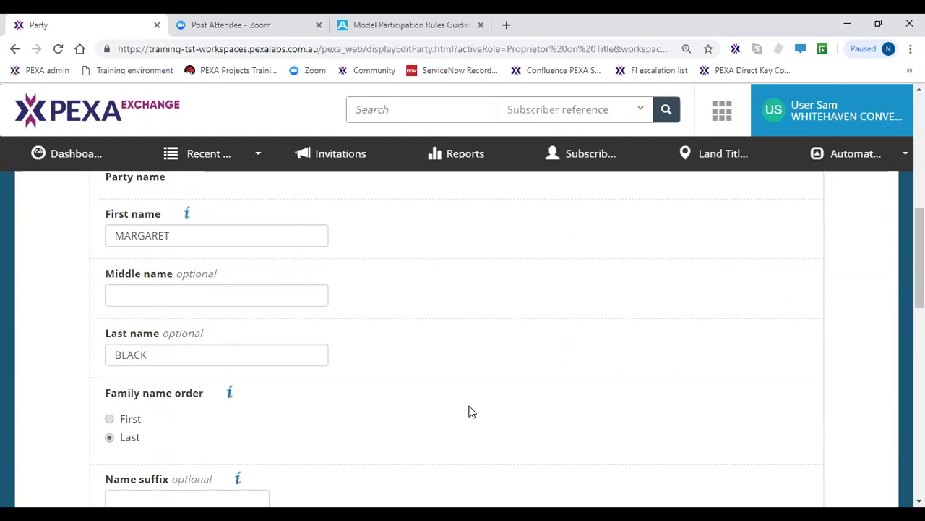
pyautogui.scroll(-1, 468, 412)
pyautogui.scroll(-1, 469, 411)
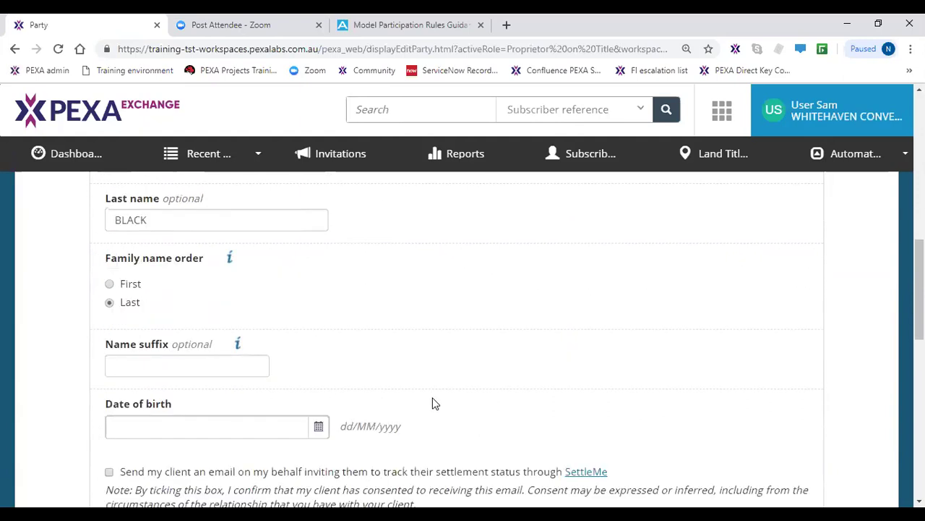
pyautogui.click(180, 428)
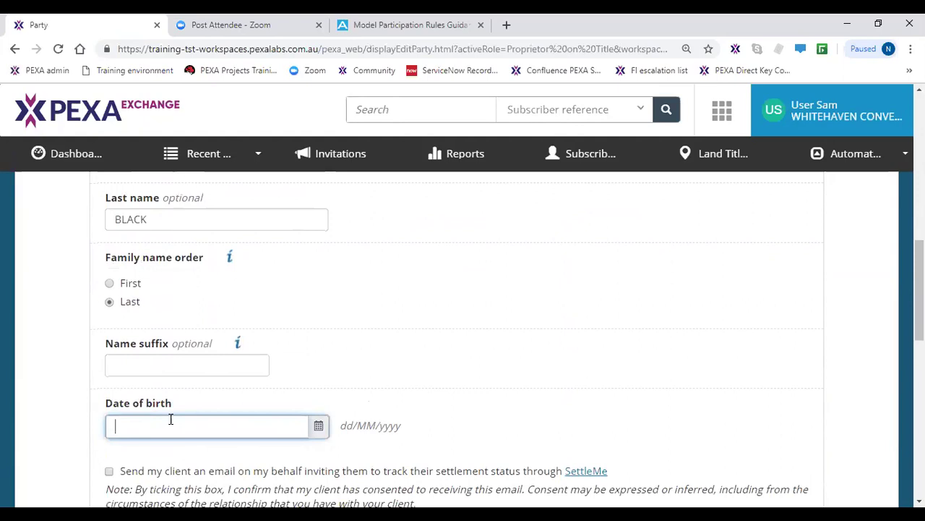
pyautogui.write('10/10/1980')
pyautogui.scroll(-4, 184, 419)
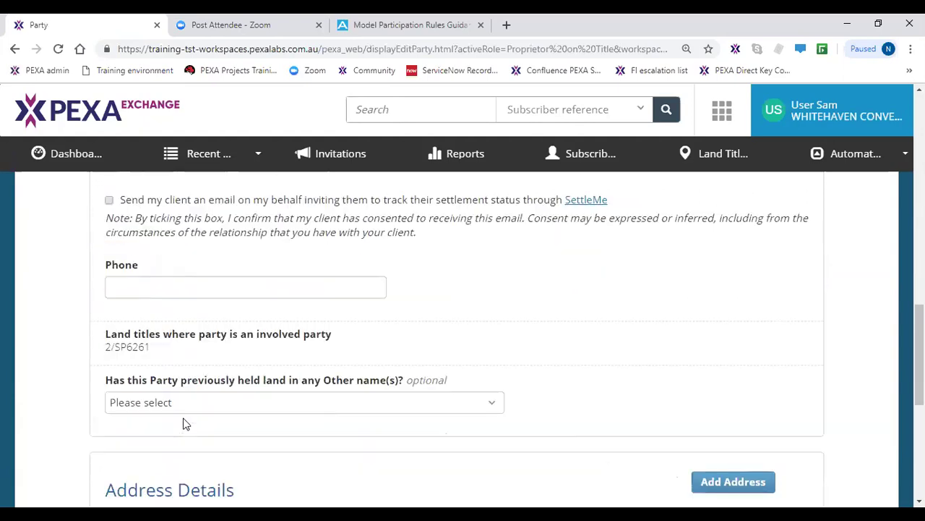
pyautogui.scroll(-2, 185, 424)
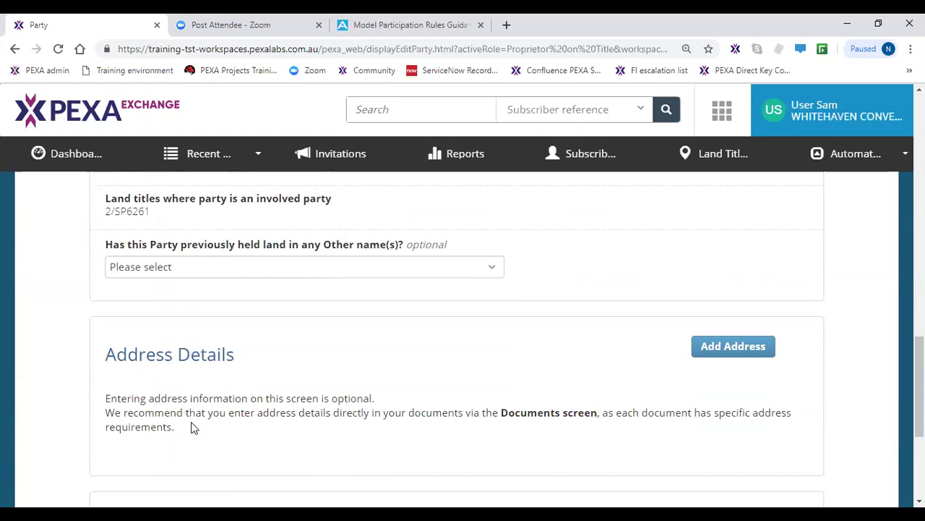
pyautogui.scroll(-4, 194, 425)
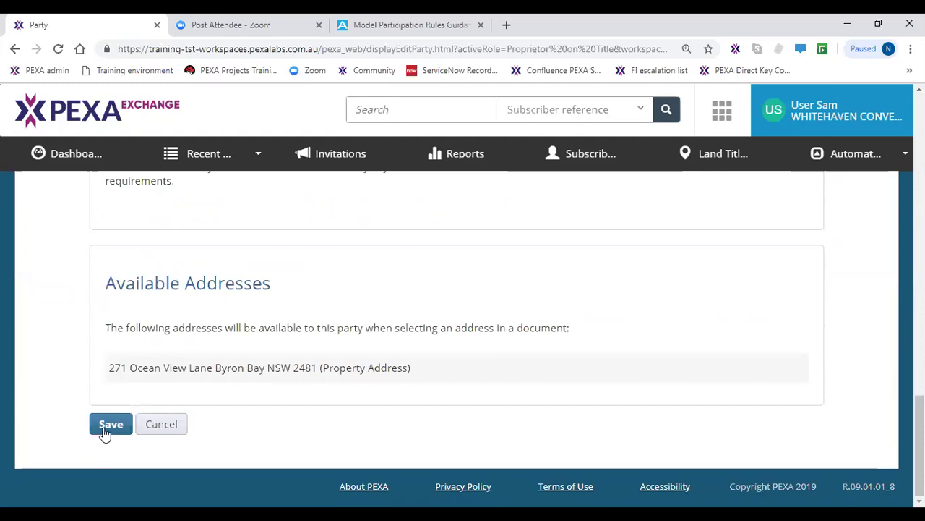
pyautogui.click(110, 425)
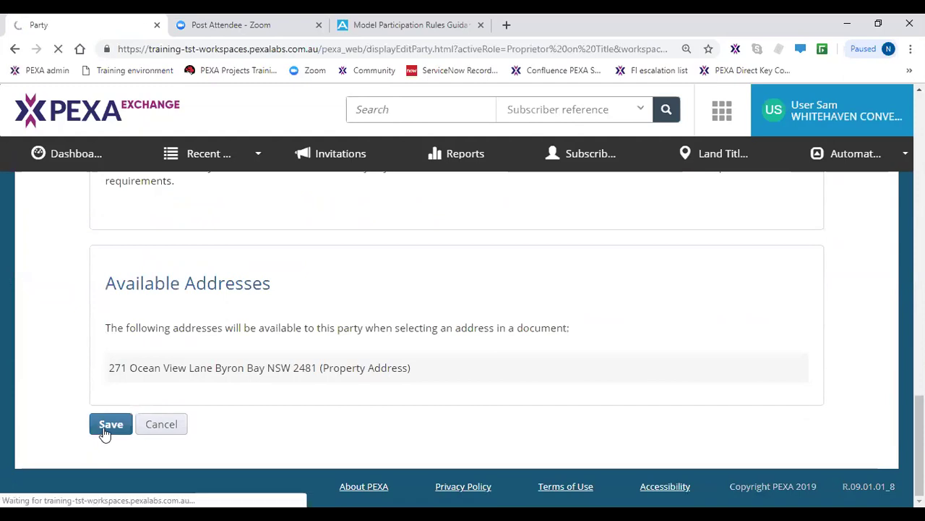
# - Start editing the second proprietor's party details from the Participants list
pyautogui.scroll(-3, 304, 416)
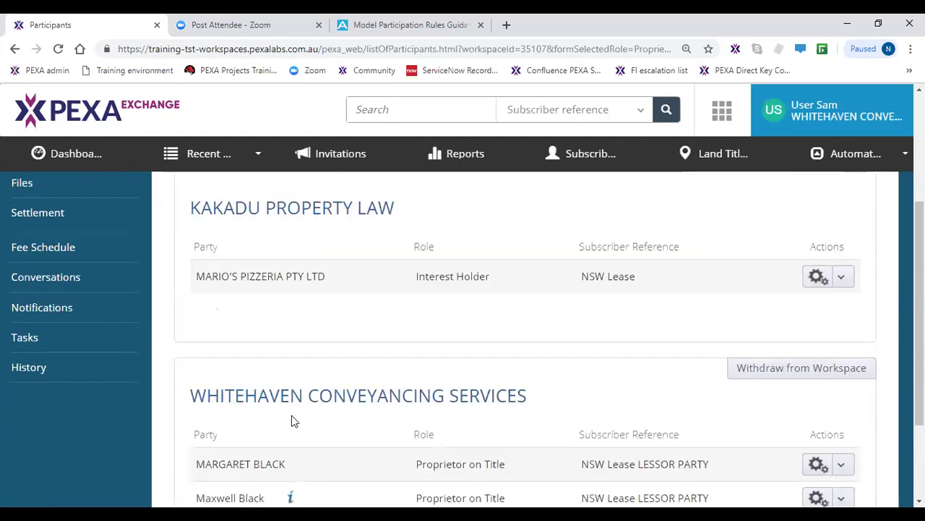
pyautogui.scroll(-1, 291, 418)
pyautogui.click(290, 395)
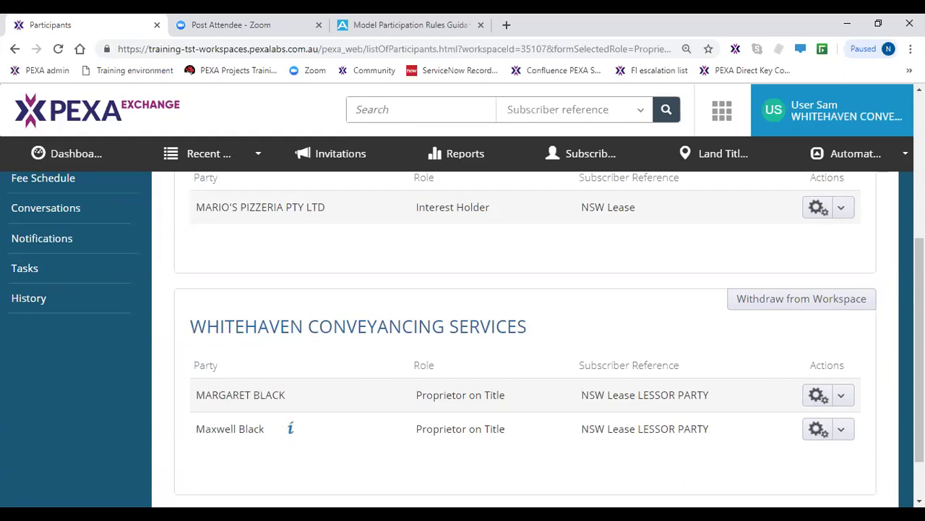
pyautogui.click(842, 433)
pyautogui.click(757, 476)
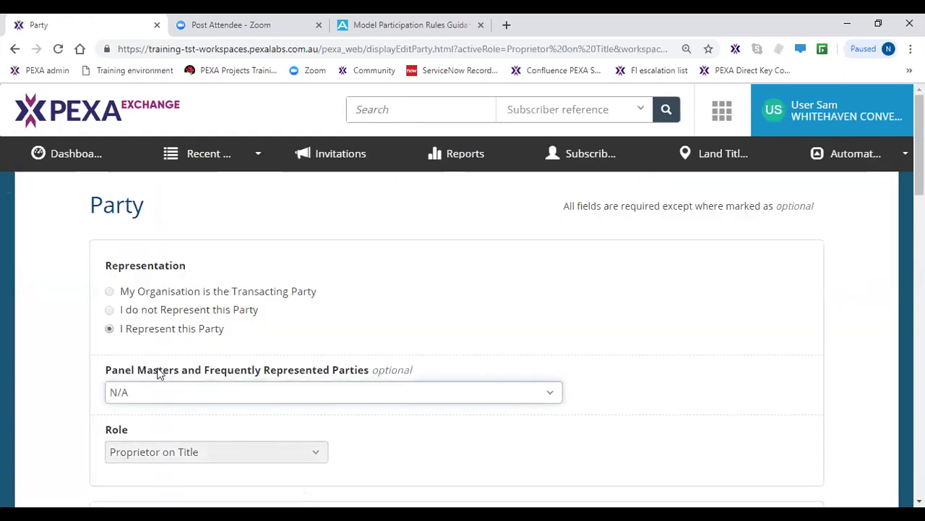
pyautogui.scroll(-3, 164, 354)
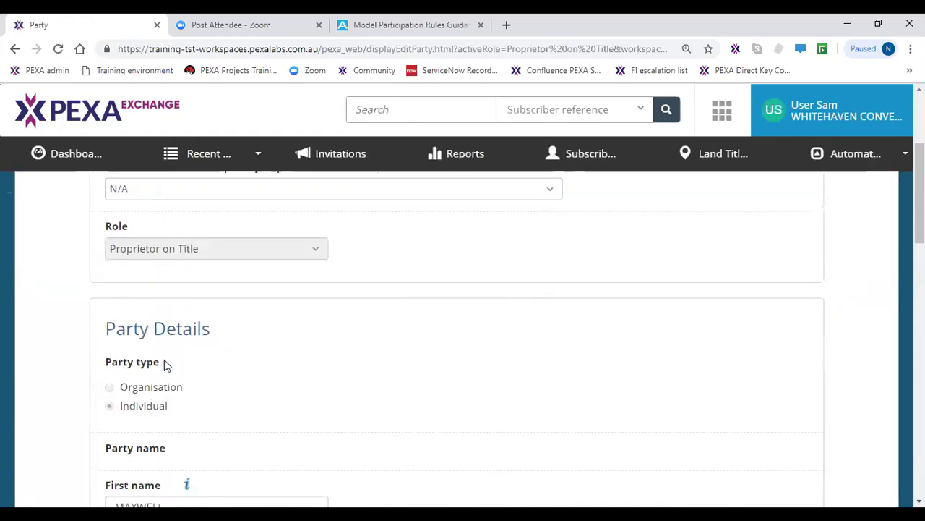
pyautogui.scroll(-3, 164, 359)
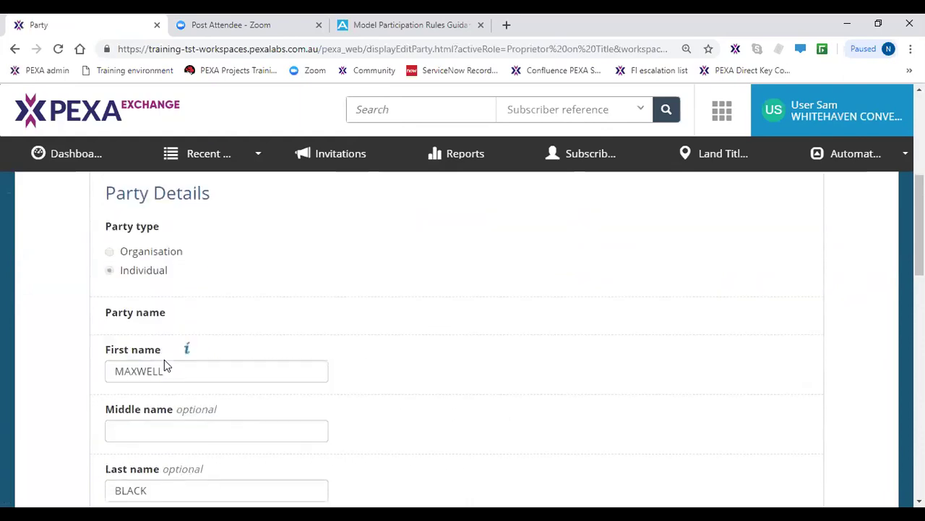
pyautogui.scroll(-3, 165, 359)
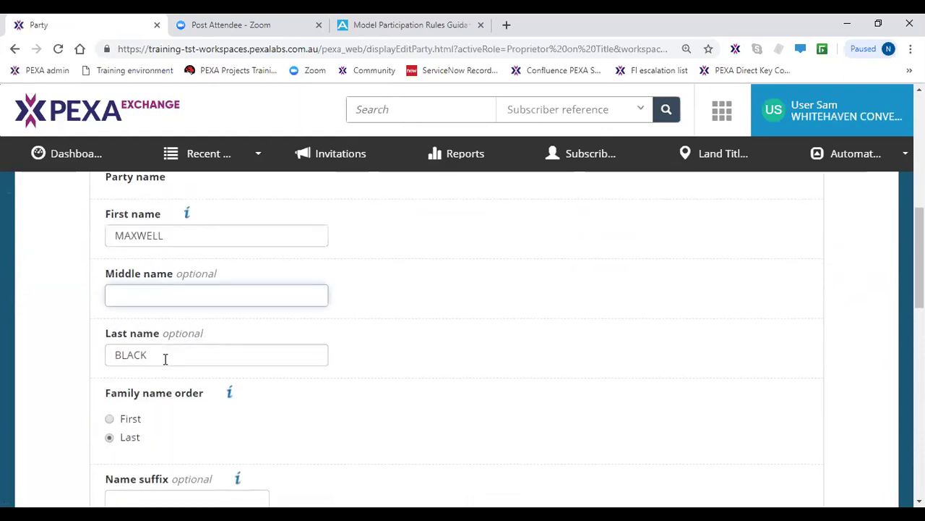
pyautogui.click(174, 427)
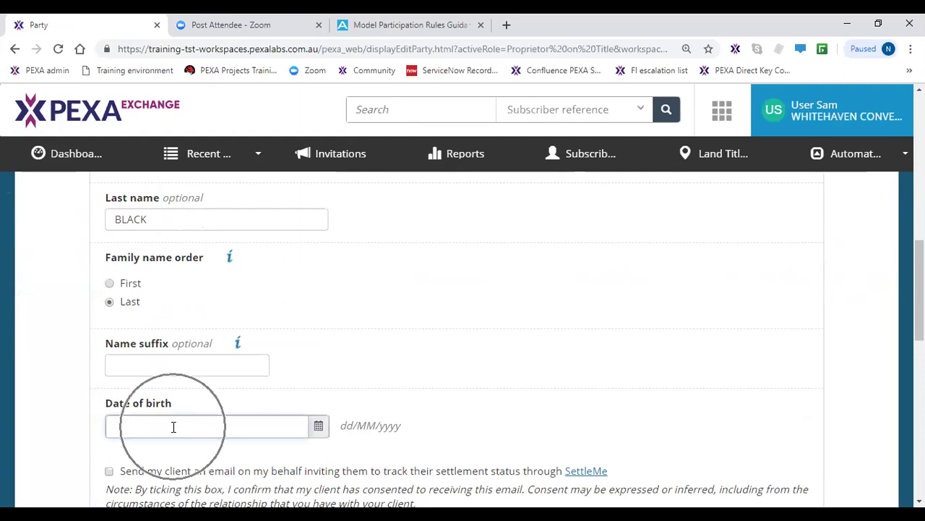
pyautogui.write('11/1')
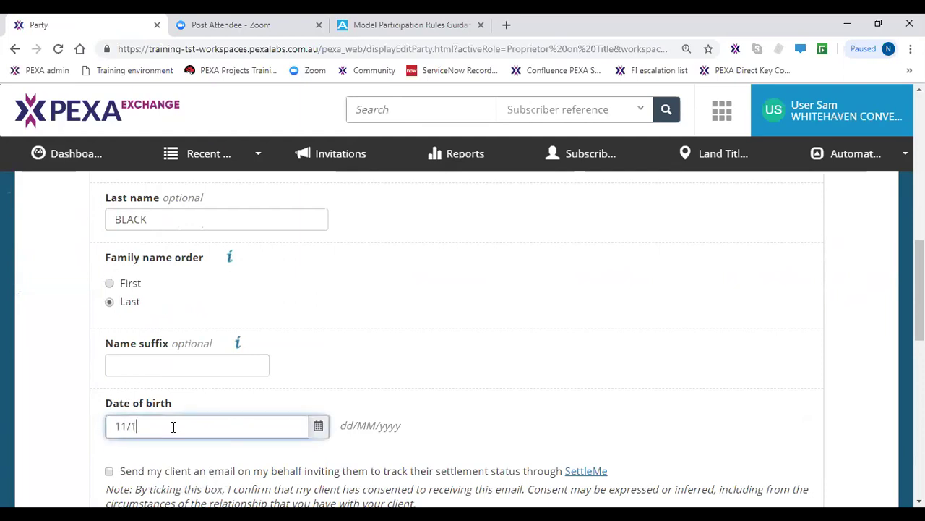
pyautogui.write('1/1980')
pyautogui.scroll(-1, 175, 432)
pyautogui.scroll(-4, 175, 432)
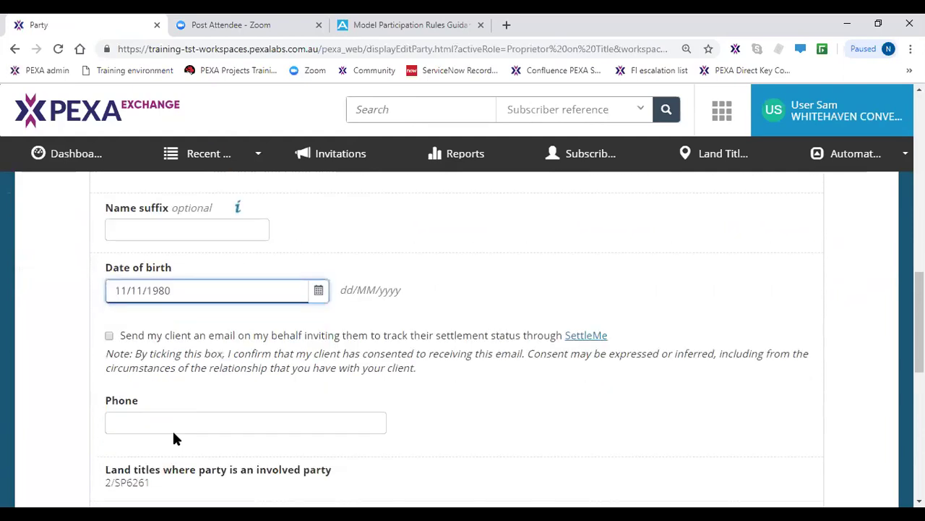
pyautogui.scroll(-5, 176, 437)
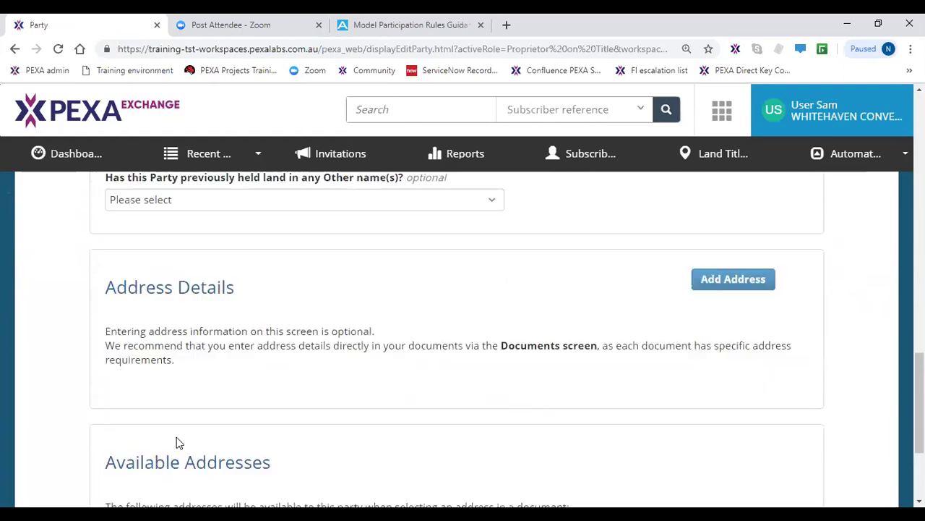
pyautogui.click(111, 424)
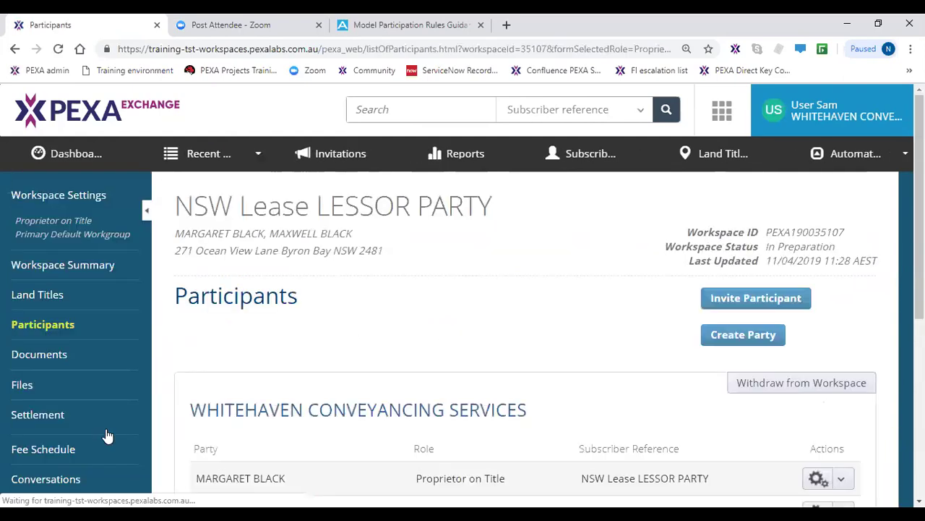
pyautogui.scroll(-1, 352, 407)
pyautogui.scroll(-2, 352, 406)
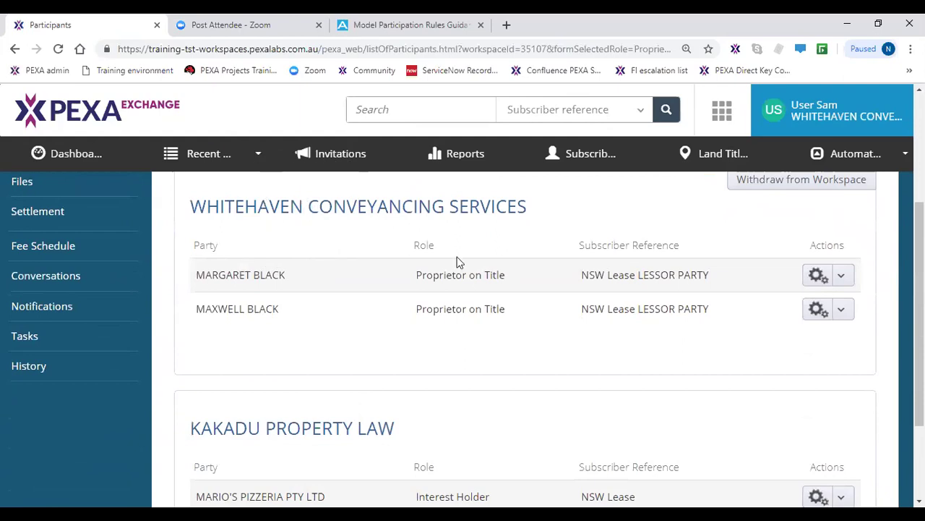
pyautogui.click(469, 314)
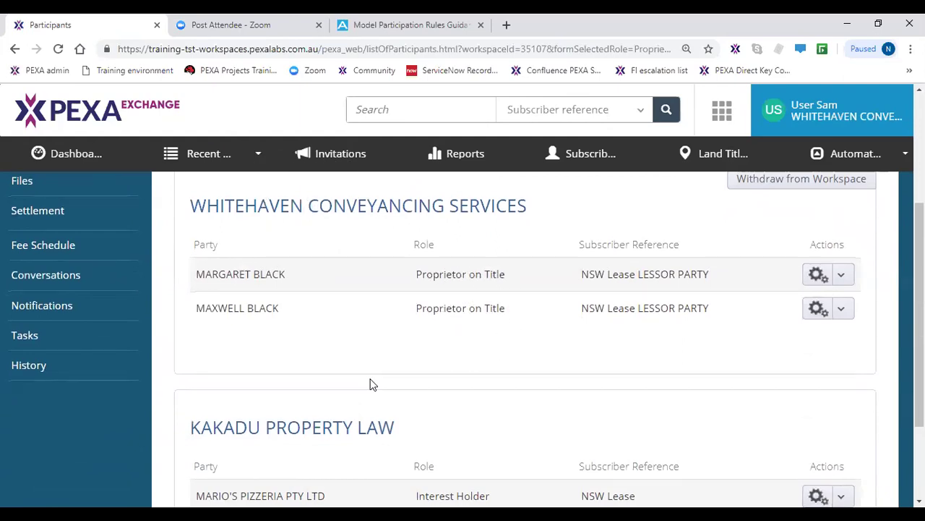
pyautogui.scroll(-2, 354, 372)
pyautogui.click(342, 345)
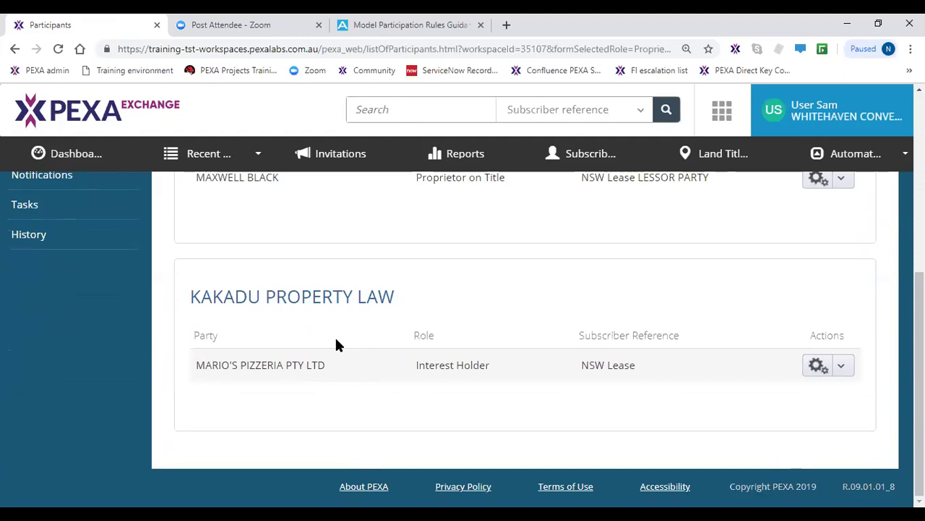
pyautogui.scroll(4, 650, 357)
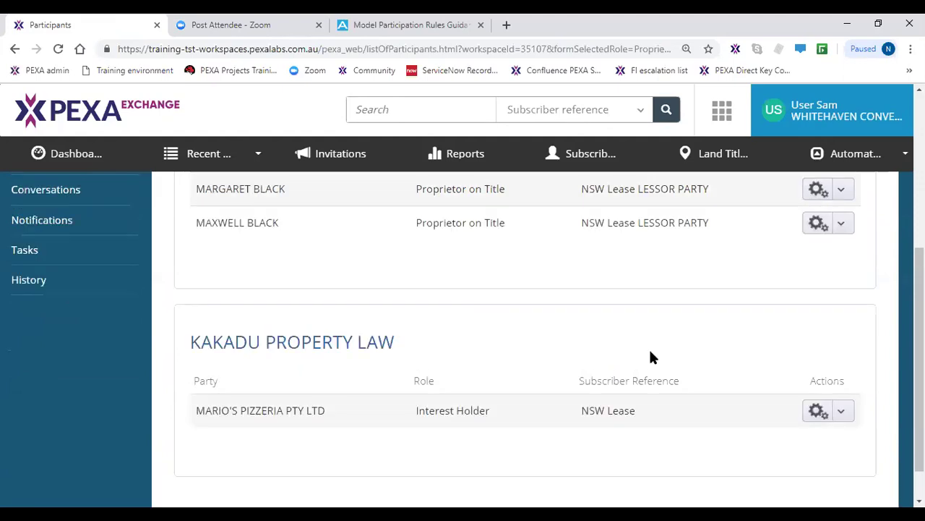
pyautogui.click(752, 237)
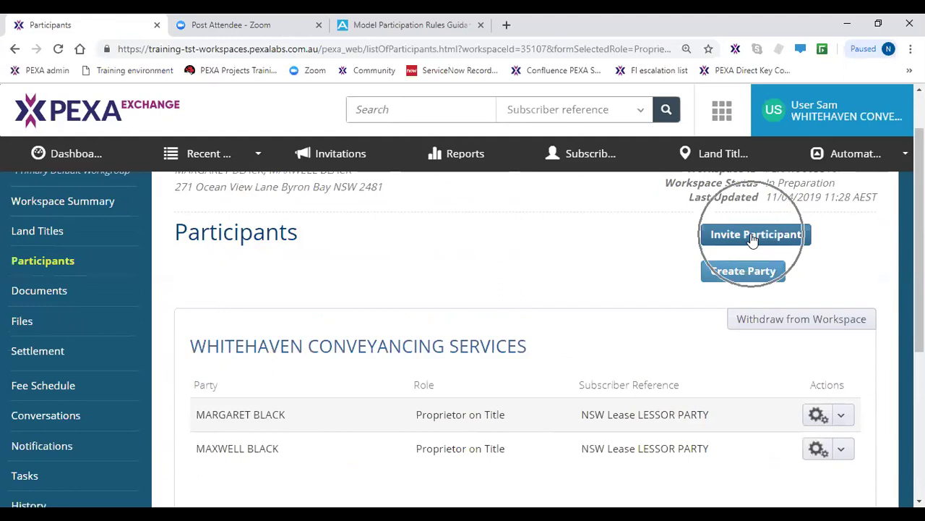
pyautogui.click(752, 238)
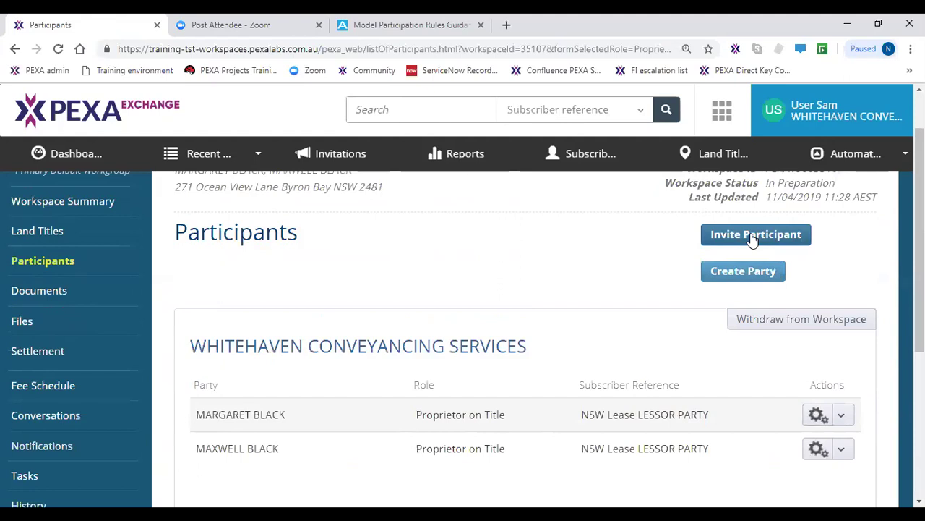
pyautogui.click(752, 239)
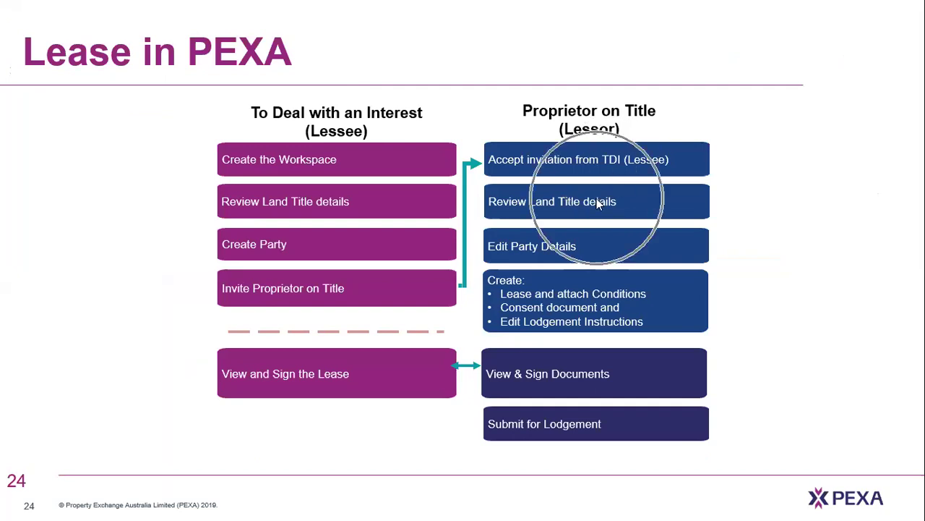
pyautogui.click(563, 246)
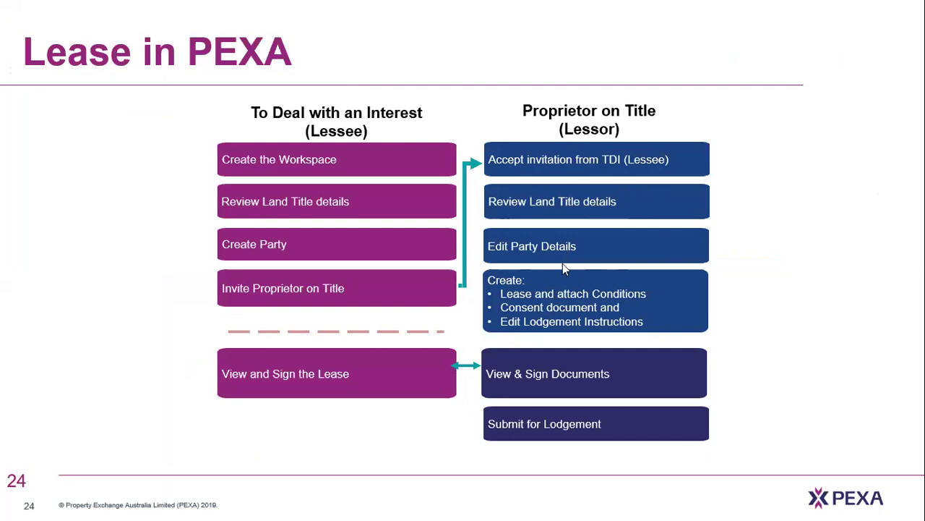
pyautogui.click(567, 319)
pyautogui.hotkey('alt', 'Tab')
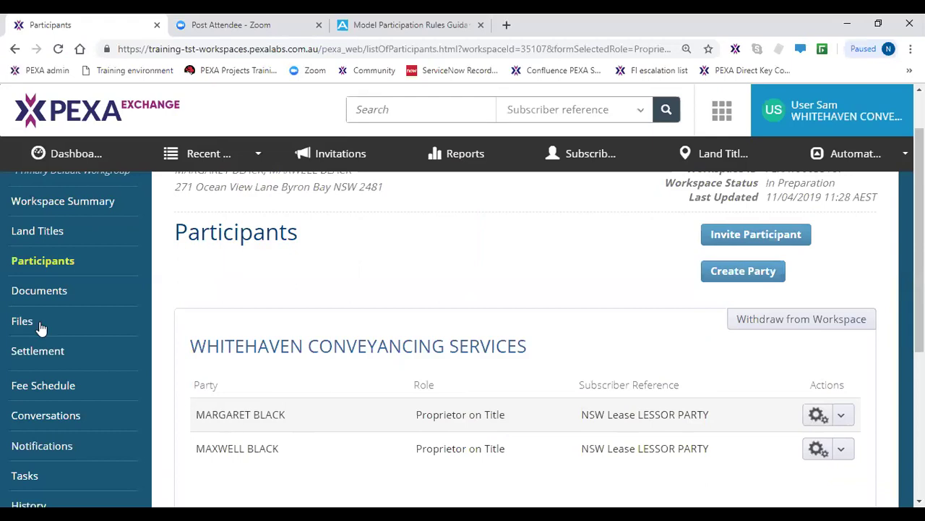
# - Create a new Lease document from the workspace's Documents list
pyautogui.click(50, 300)
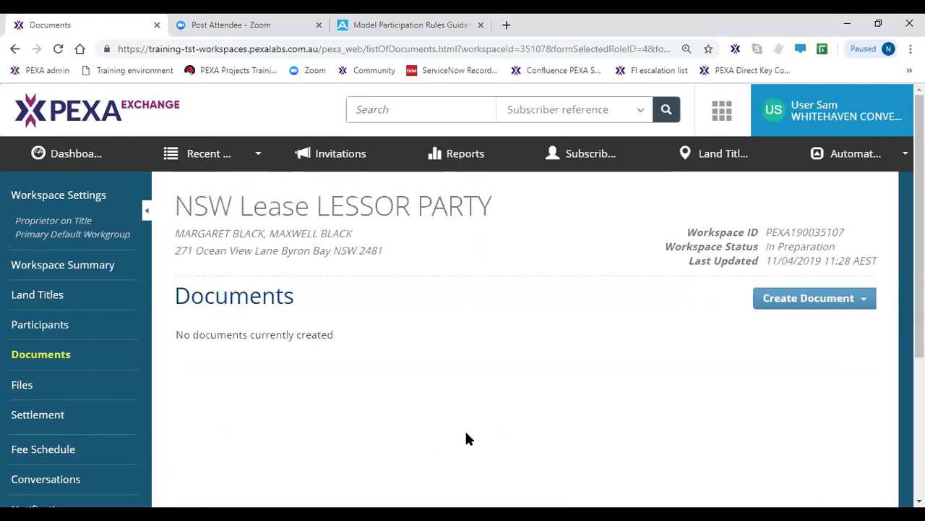
pyautogui.click(804, 304)
pyautogui.click(788, 366)
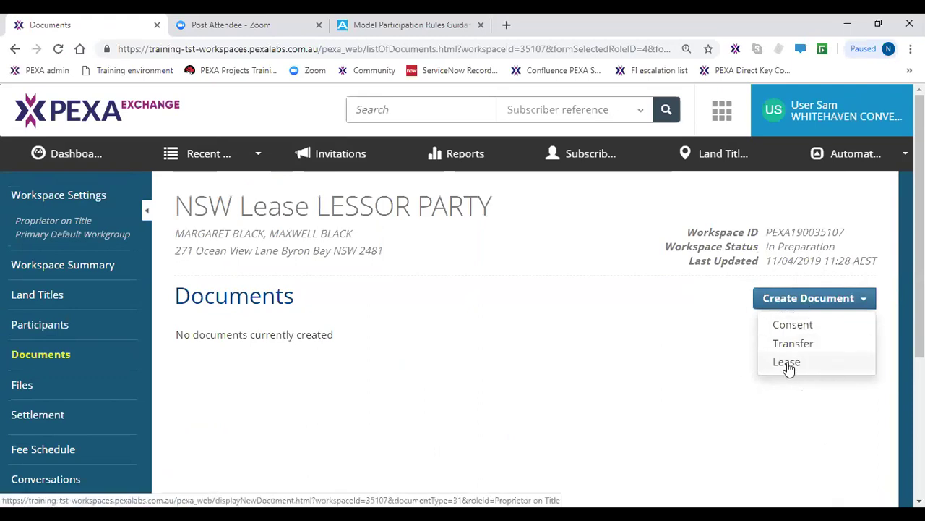
pyautogui.click(788, 363)
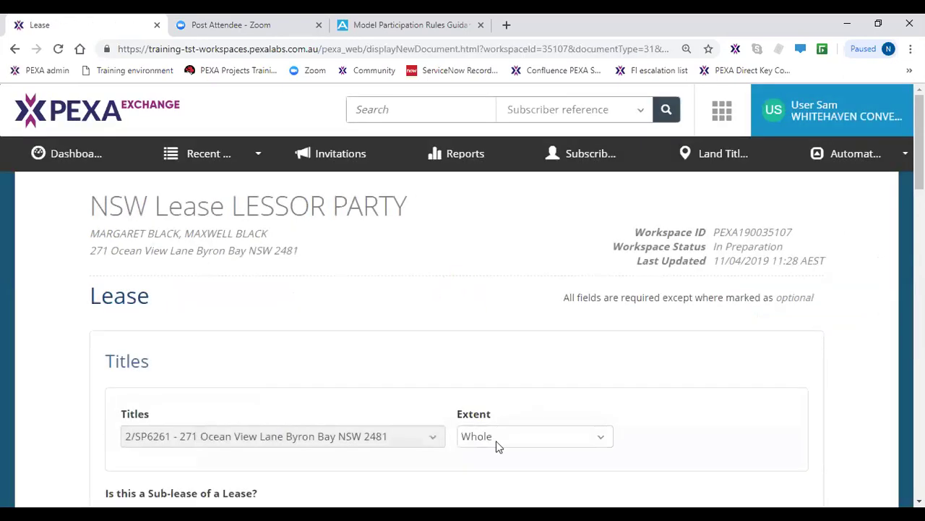
# - Try extent 'Part - Lease description' with sample text, then set the extent back to Whole
pyautogui.scroll(-2, 423, 380)
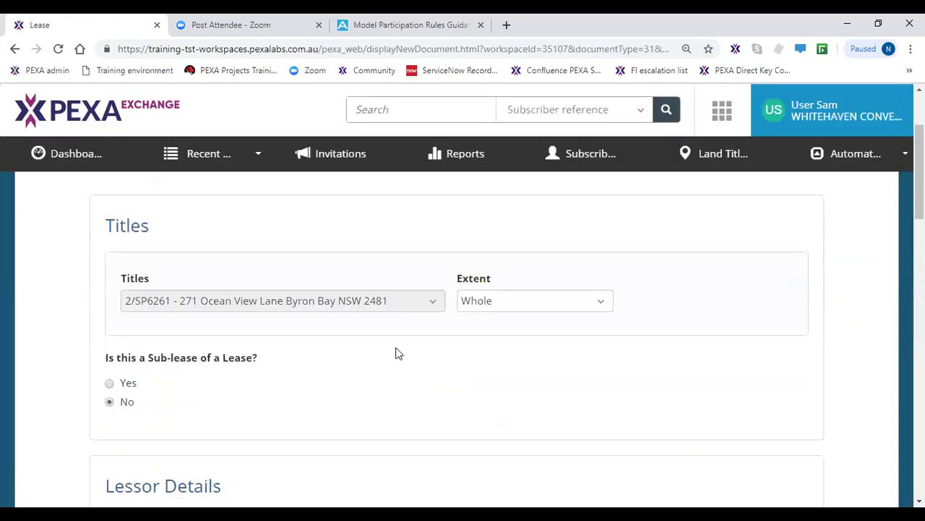
pyautogui.click(506, 293)
pyautogui.click(506, 292)
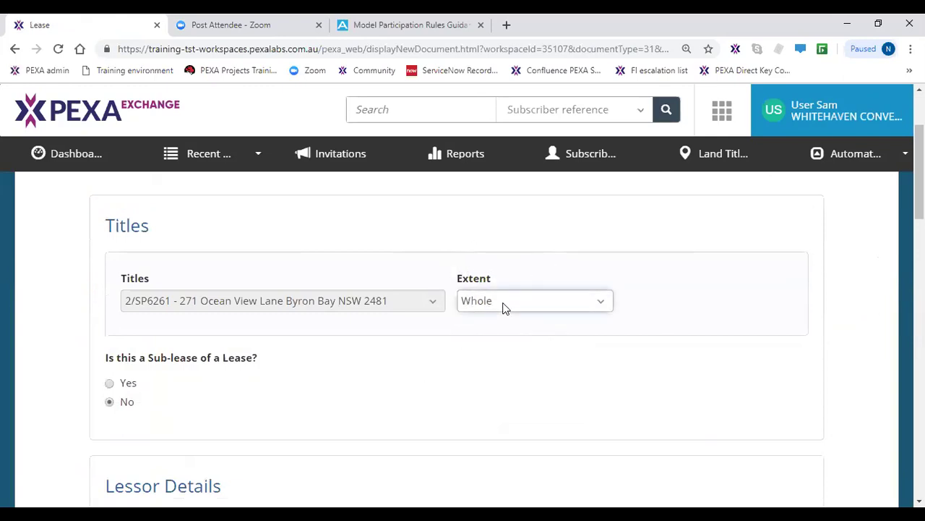
pyautogui.click(505, 307)
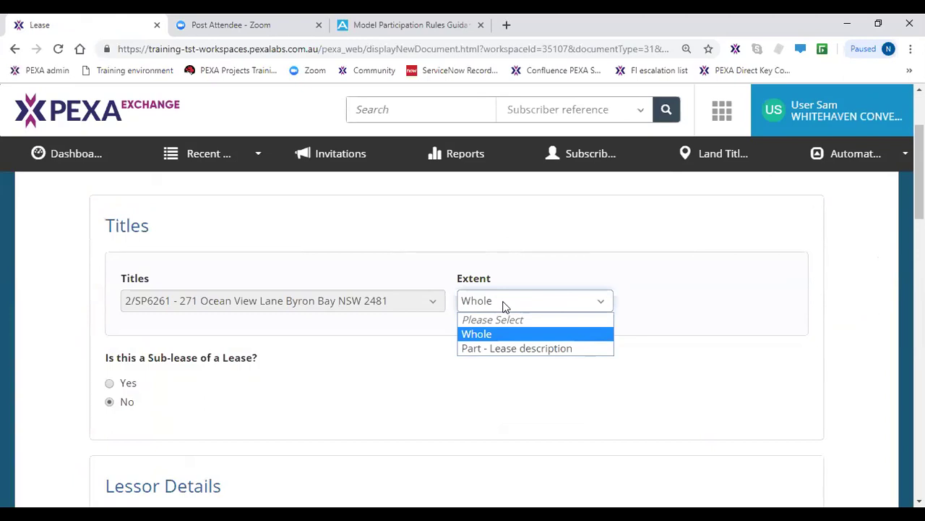
pyautogui.click(506, 348)
pyautogui.click(456, 374)
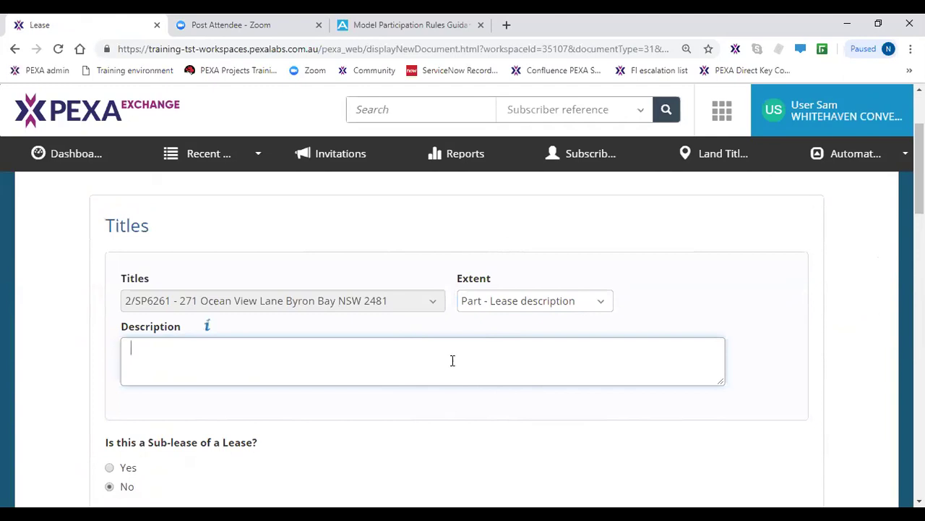
pyautogui.write('xxxxxxxxxxxxxx')
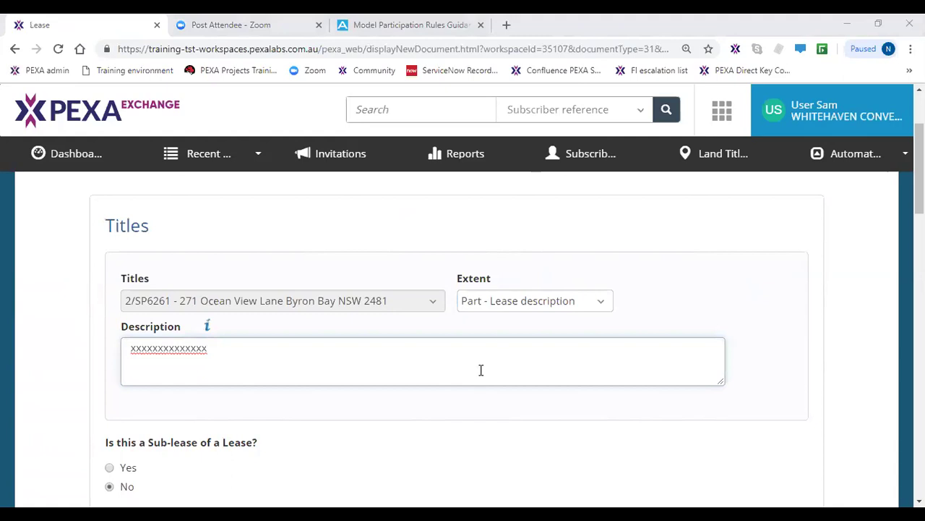
pyautogui.click(535, 303)
pyautogui.click(503, 335)
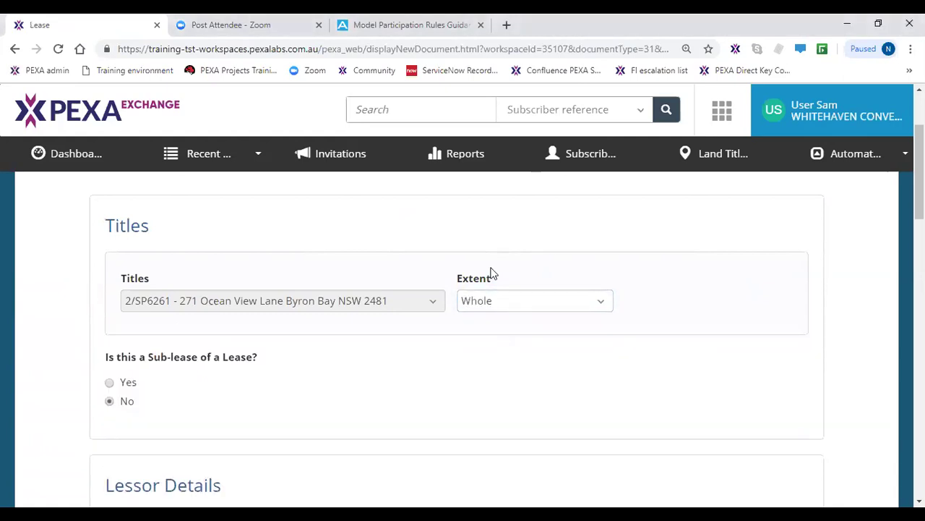
# - Enter 5 in the Lease Period Years field of the Lease Details
pyautogui.click(189, 415)
pyautogui.scroll(-3, 196, 403)
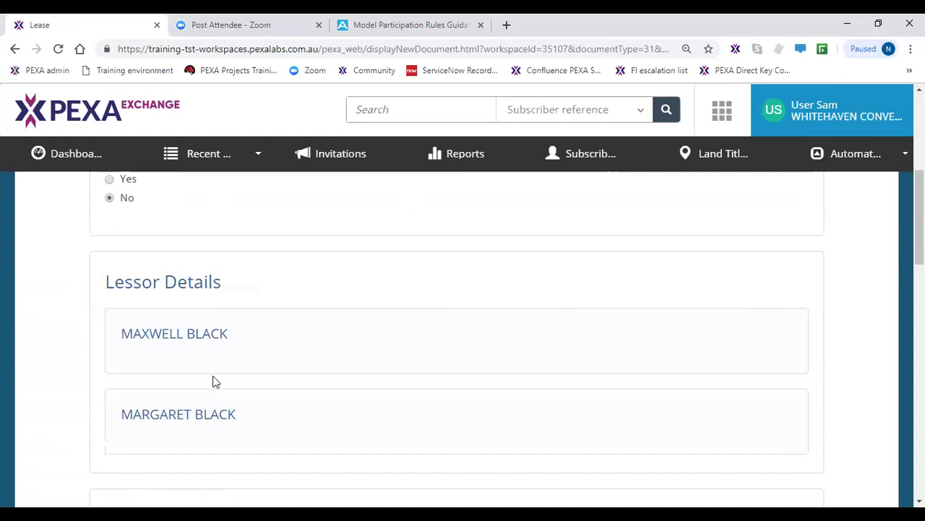
pyautogui.click(213, 382)
pyautogui.scroll(-4, 210, 388)
pyautogui.click(204, 392)
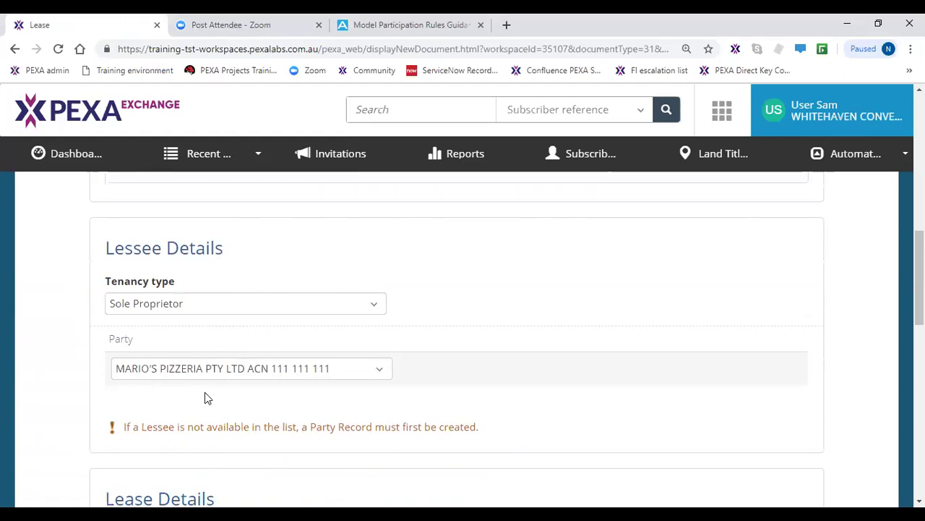
pyautogui.scroll(-3, 205, 392)
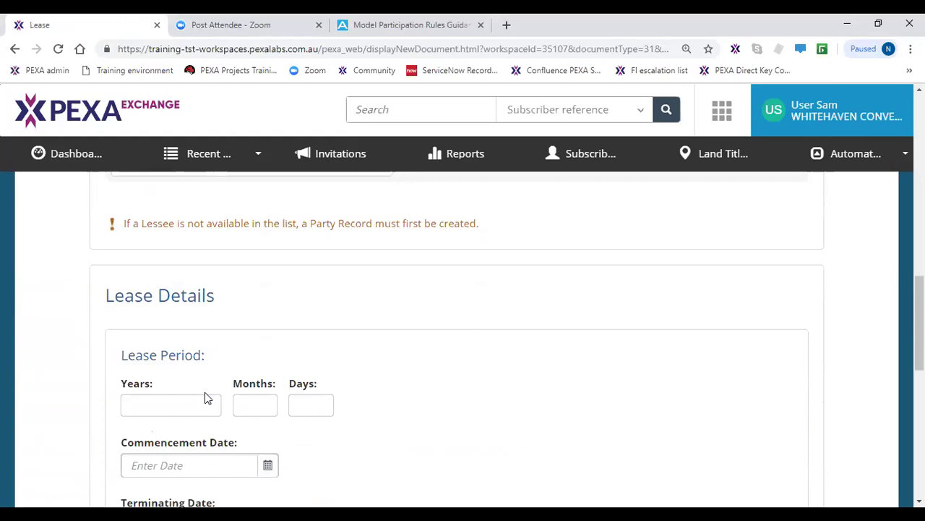
pyautogui.scroll(-1, 205, 392)
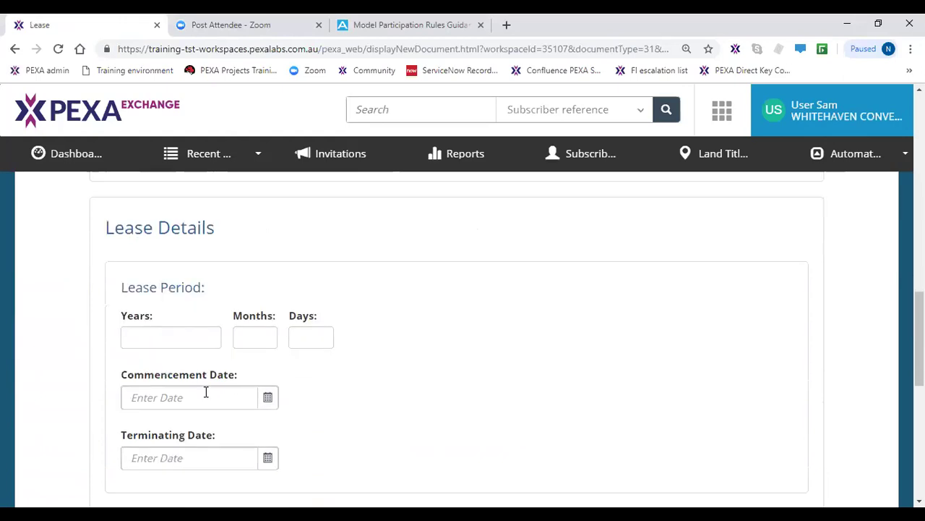
pyautogui.click(204, 330)
pyautogui.click(204, 329)
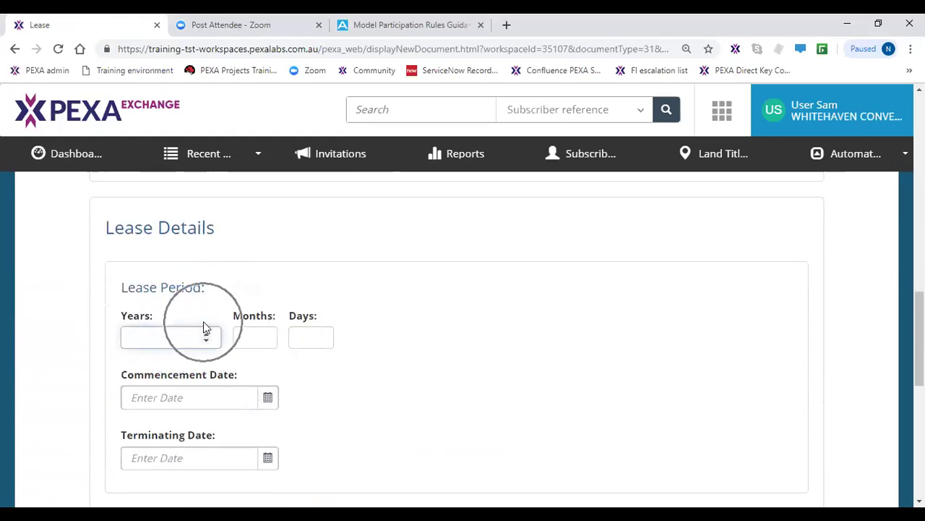
pyautogui.write('5')
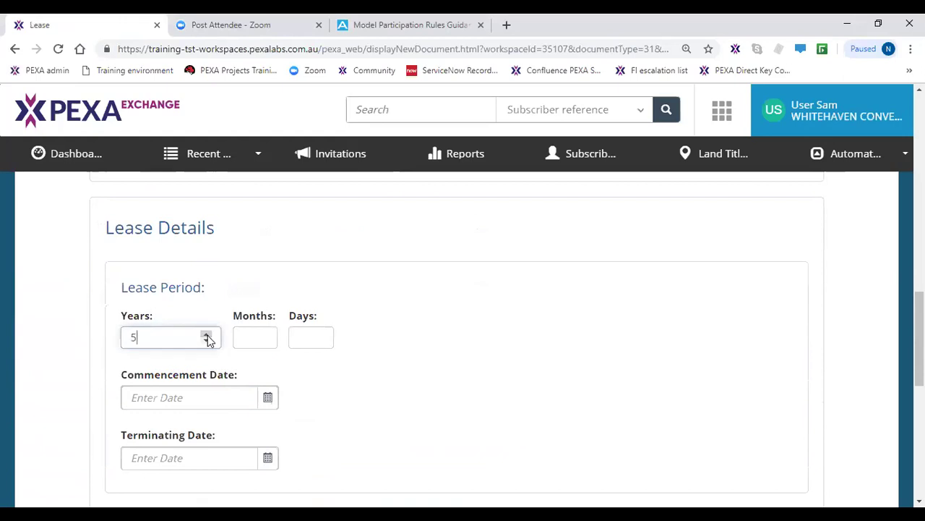
pyautogui.click(268, 343)
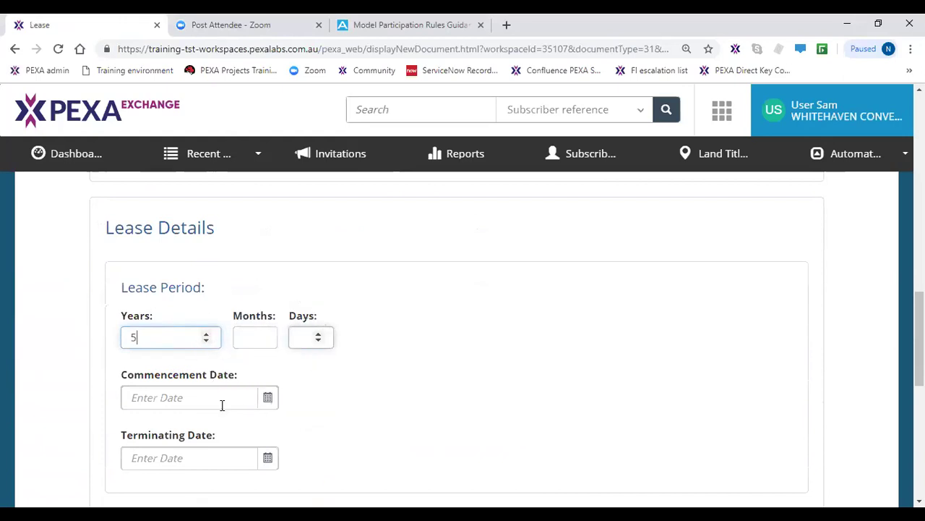
# - Pick commencement date 12/04/2019 and terminating date 11/04/2024 from the date calendars
pyautogui.click(269, 397)
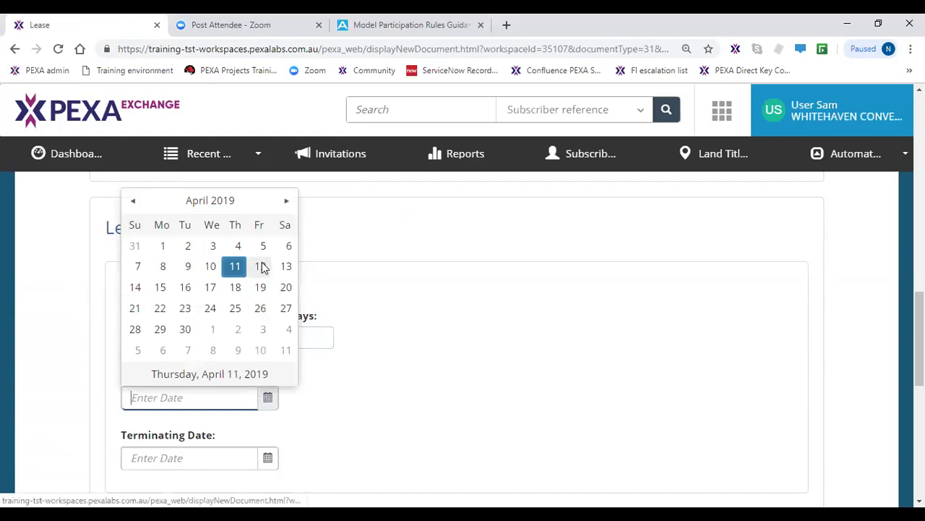
pyautogui.click(261, 266)
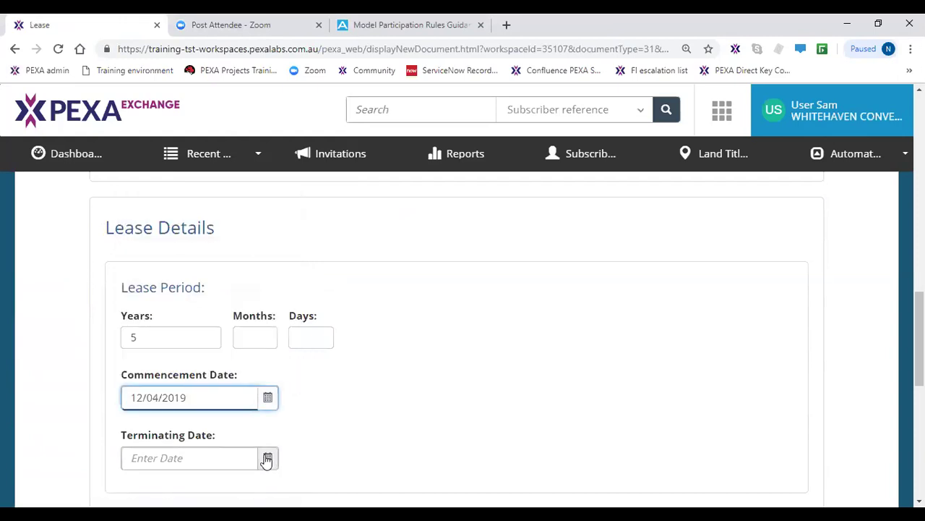
pyautogui.click(267, 458)
pyautogui.click(267, 459)
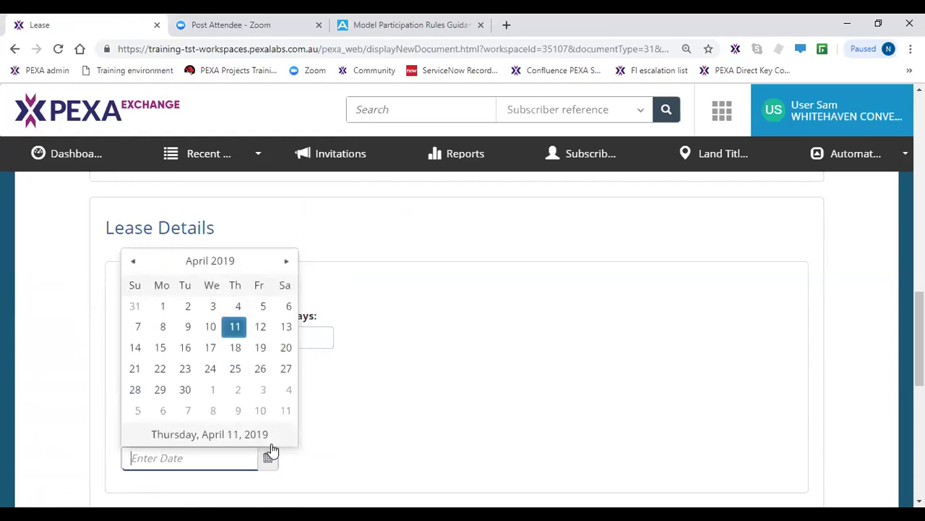
pyautogui.click(242, 262)
pyautogui.click(242, 262)
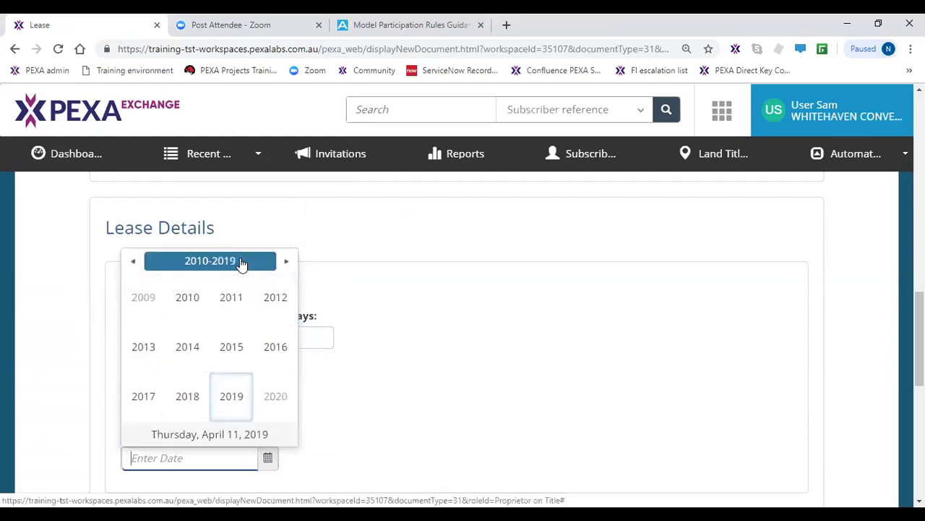
pyautogui.click(242, 262)
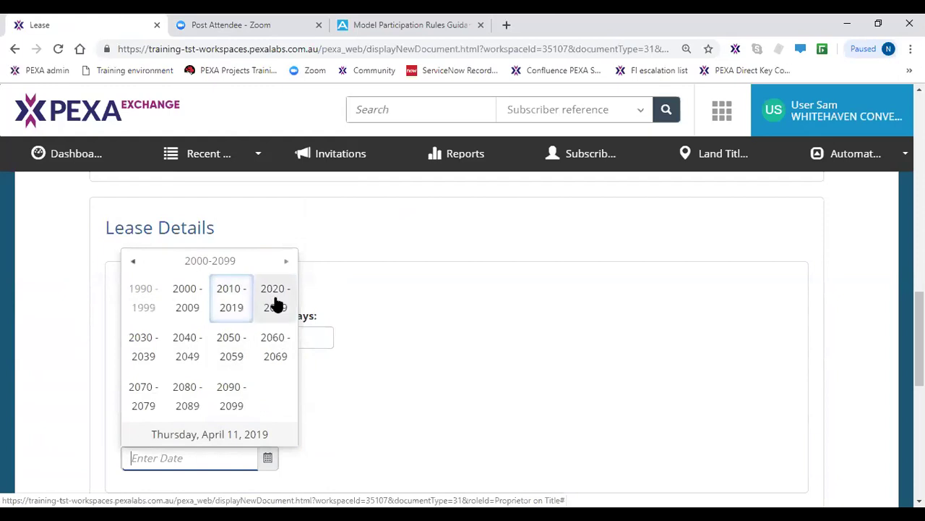
pyautogui.click(275, 303)
pyautogui.click(188, 354)
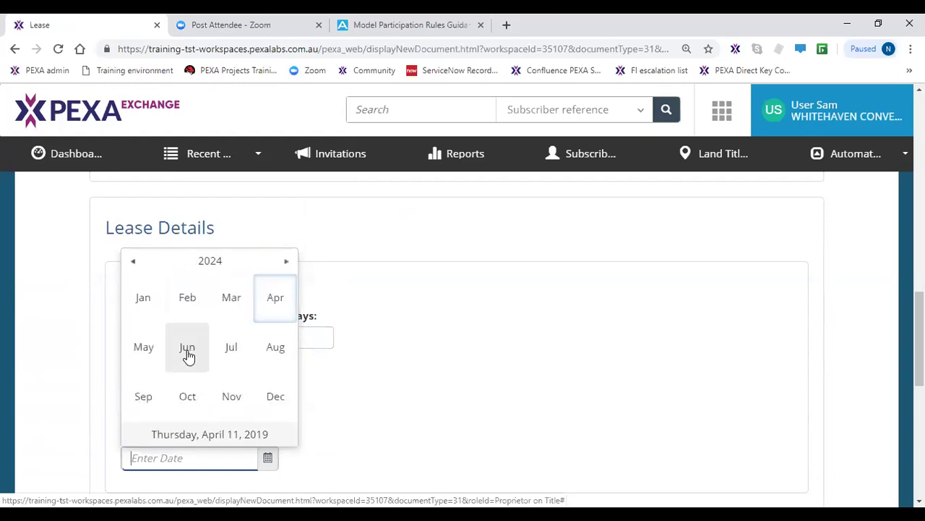
pyautogui.click(286, 310)
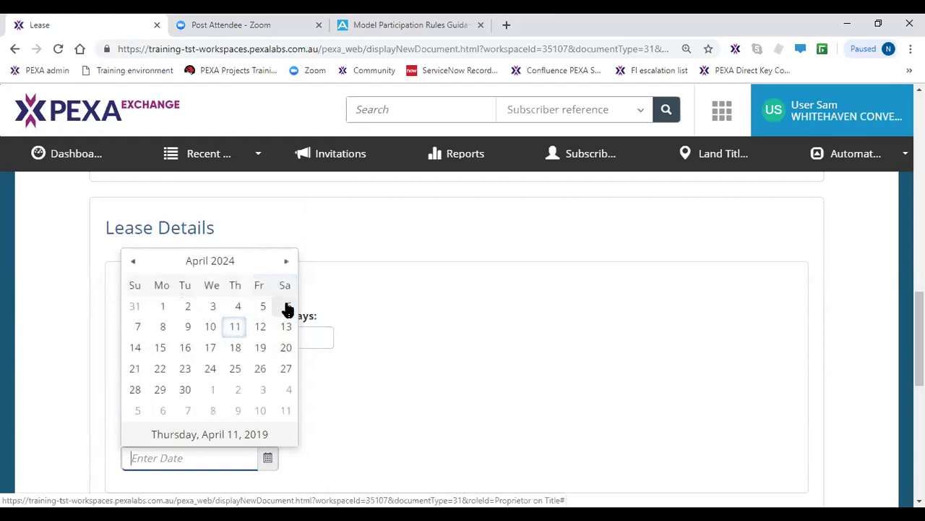
pyautogui.click(235, 328)
pyautogui.click(316, 430)
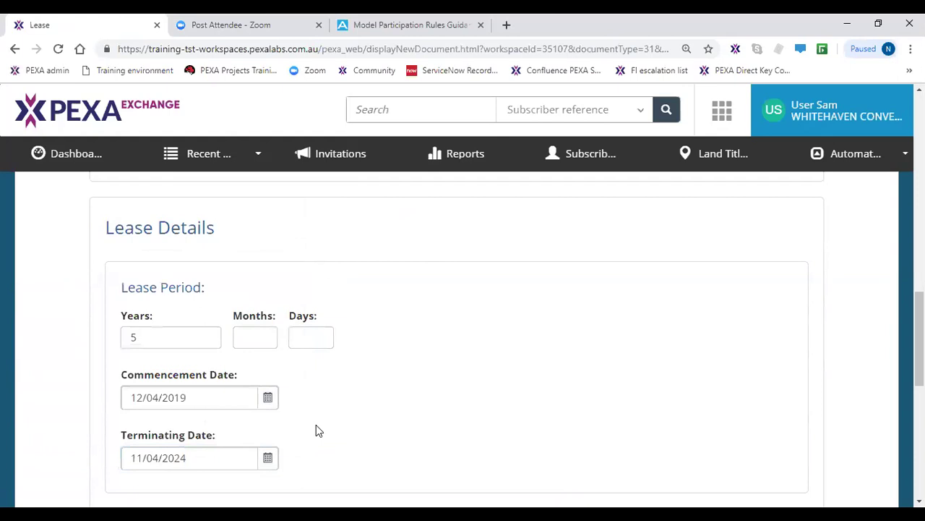
pyautogui.scroll(-3, 316, 430)
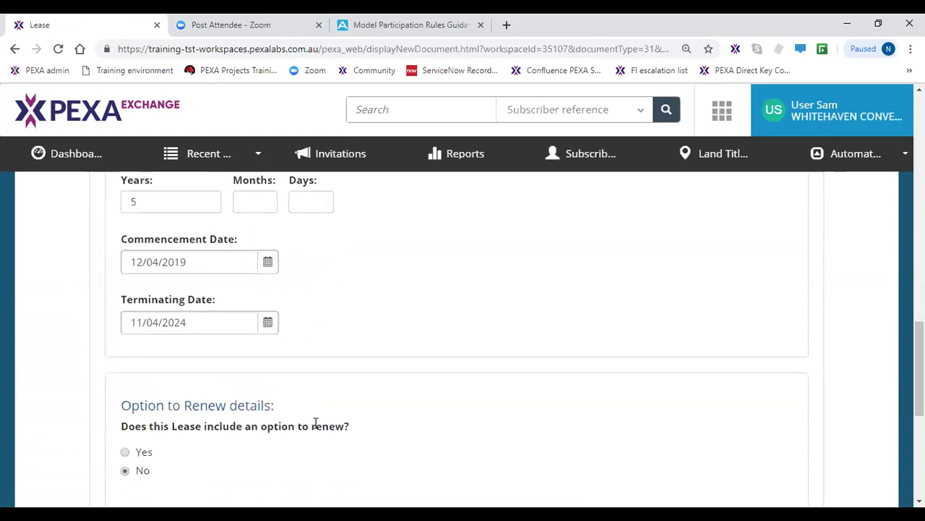
# - Add an option to renew of 5 years, dated 26/04/2019 to 24/04/2019
pyautogui.click(251, 361)
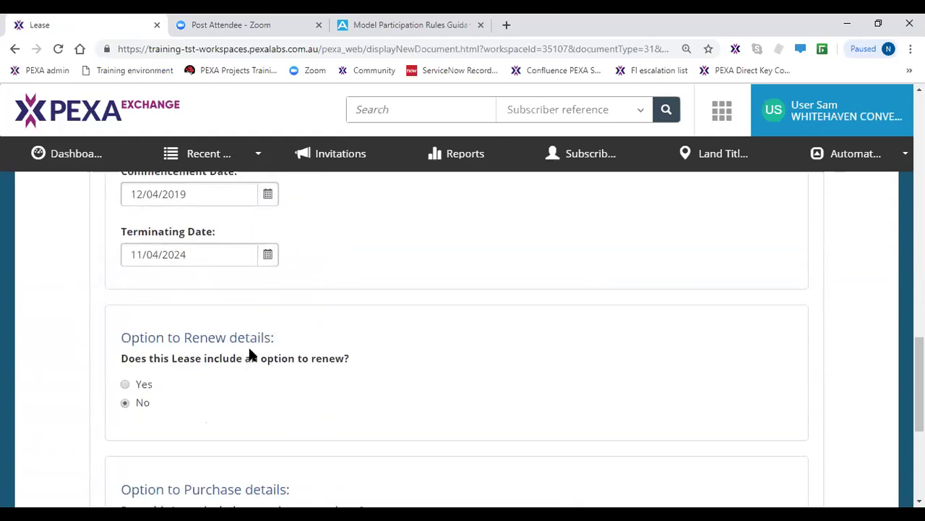
pyautogui.click(125, 384)
pyautogui.scroll(-2, 173, 419)
pyautogui.click(192, 349)
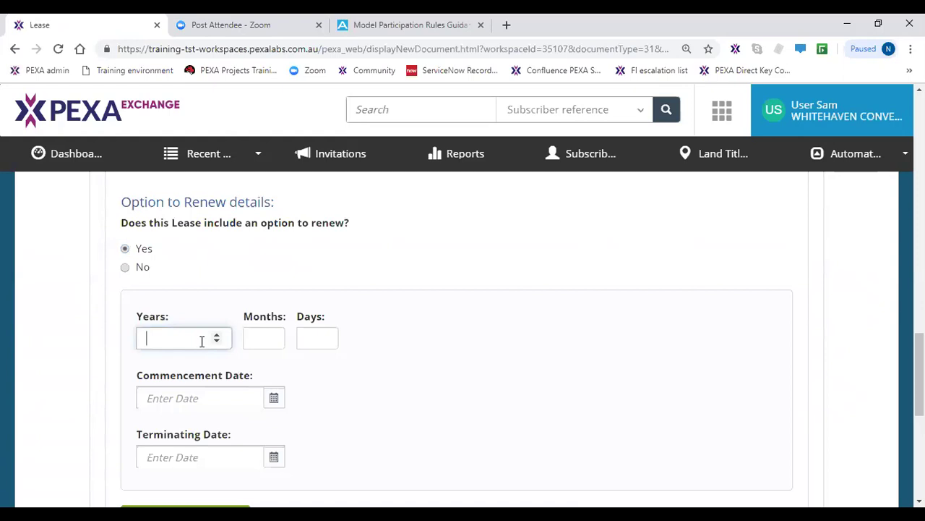
pyautogui.write('5')
pyautogui.click(209, 399)
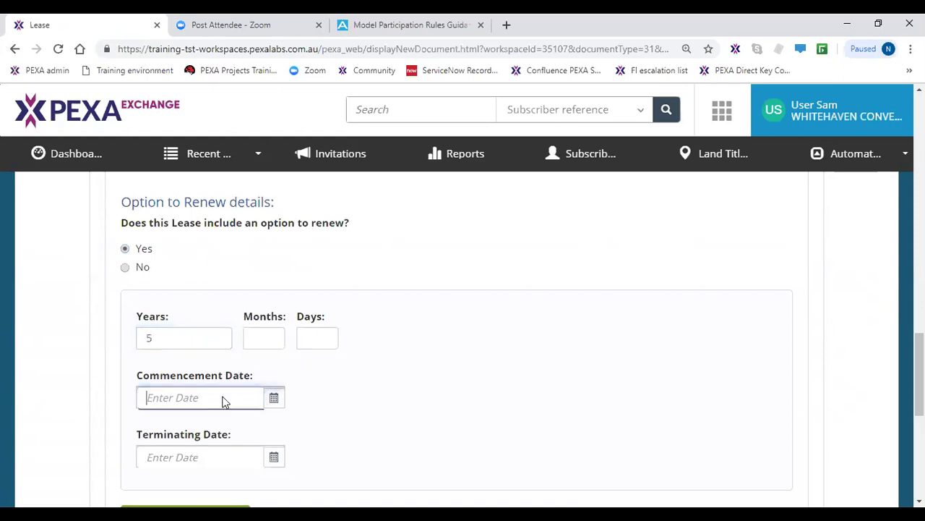
pyautogui.click(274, 398)
pyautogui.click(275, 308)
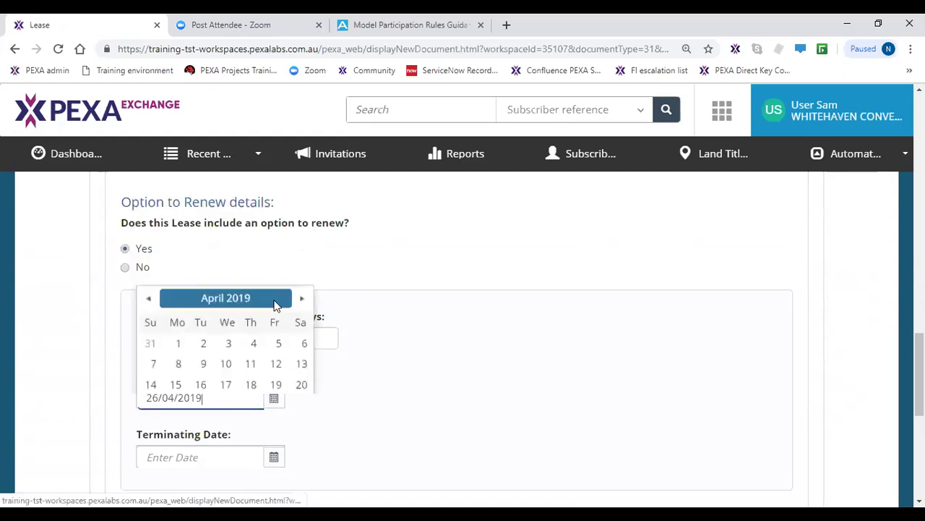
pyautogui.click(273, 457)
pyautogui.click(225, 368)
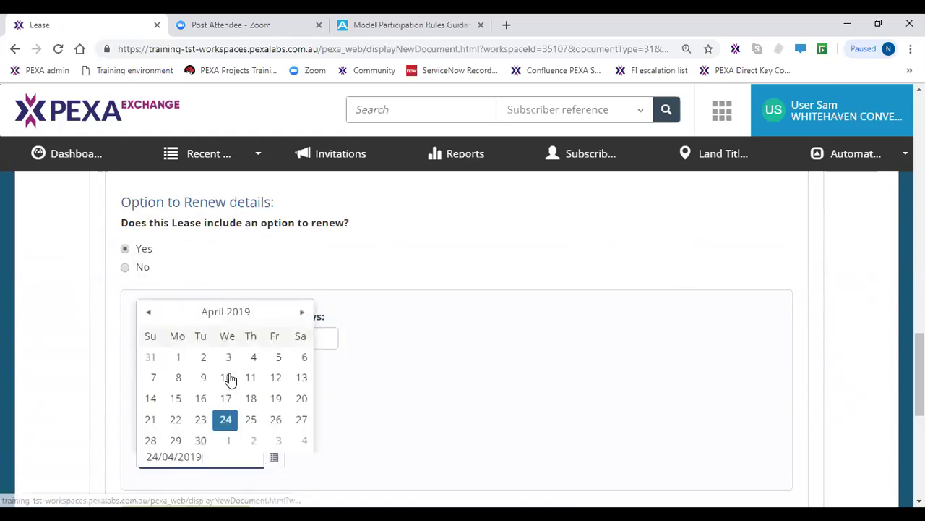
# - Add three extra Option to Renew entries, then remove them, leaving just one
pyautogui.scroll(-3, 330, 487)
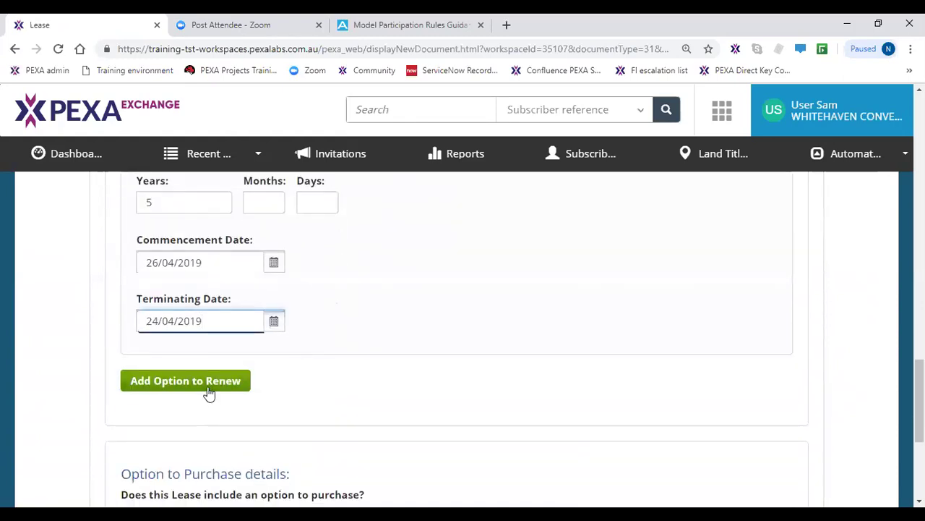
pyautogui.click(207, 391)
pyautogui.scroll(-4, 200, 423)
pyautogui.click(200, 398)
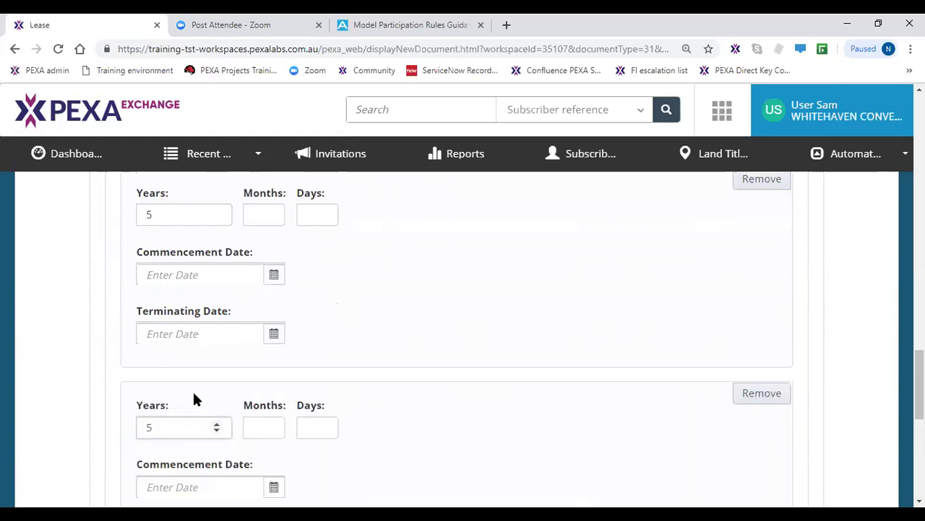
pyautogui.scroll(-2, 192, 391)
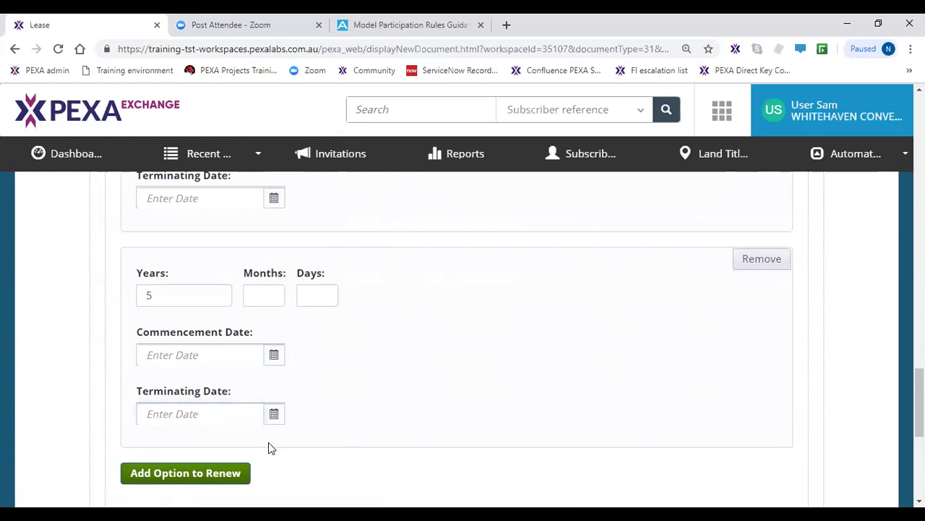
pyautogui.click(195, 477)
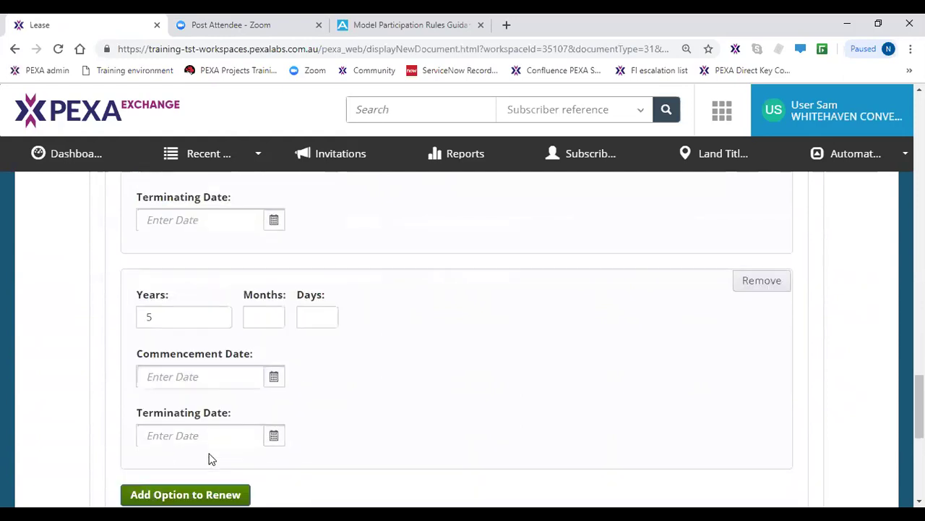
pyautogui.click(771, 270)
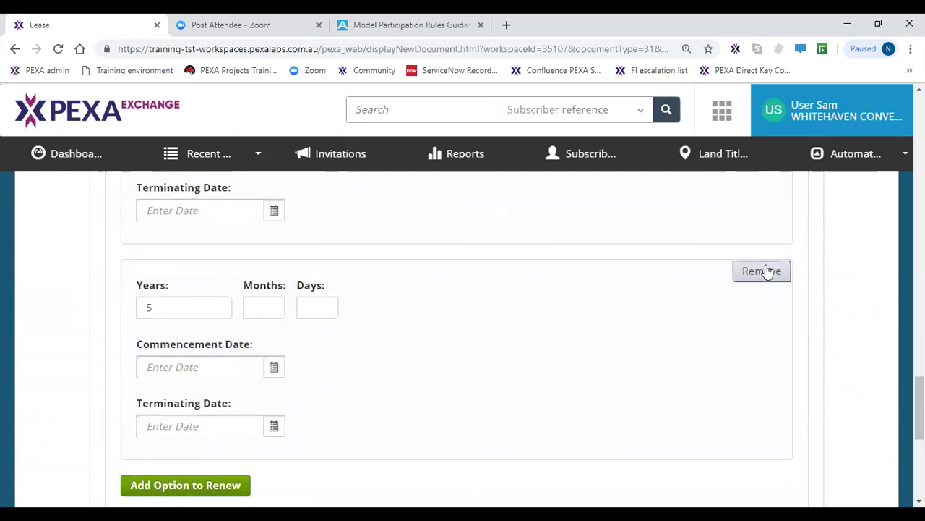
pyautogui.scroll(4, 679, 330)
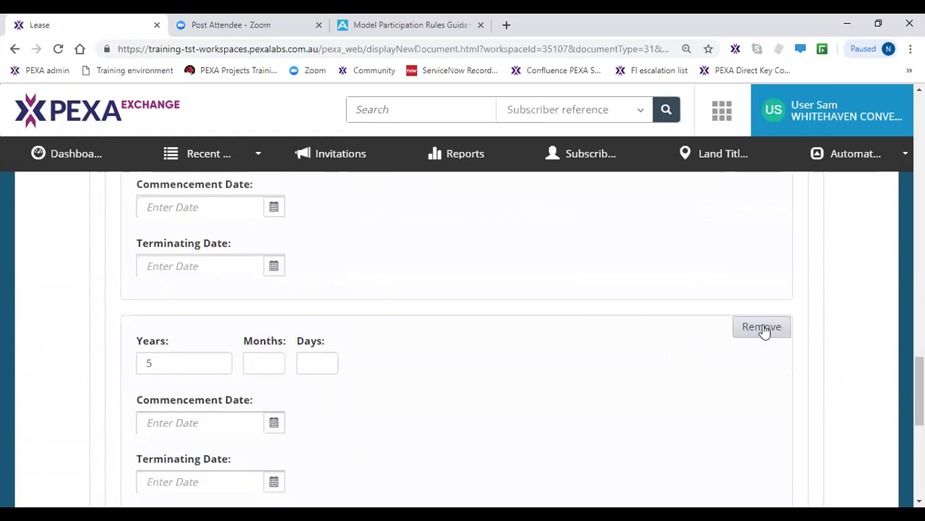
pyautogui.click(762, 330)
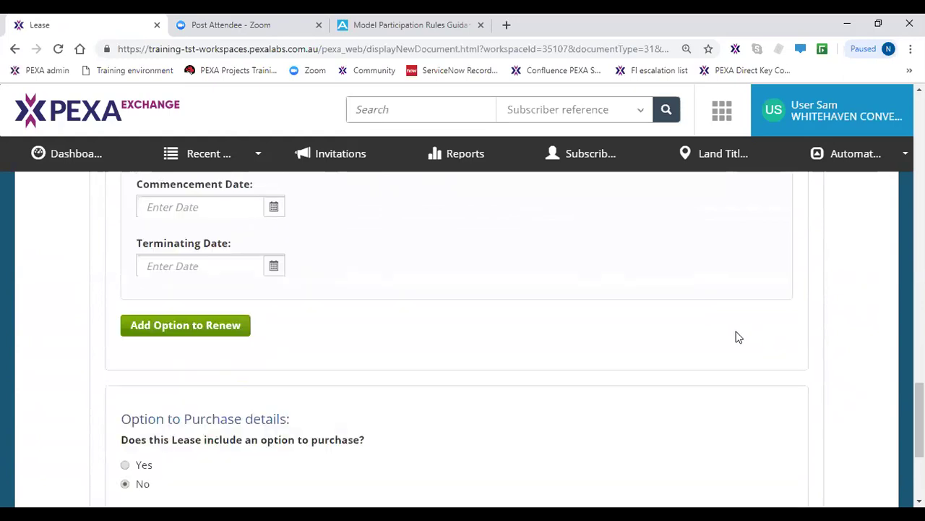
pyautogui.scroll(2, 730, 361)
pyautogui.scroll(1, 731, 384)
pyautogui.click(762, 310)
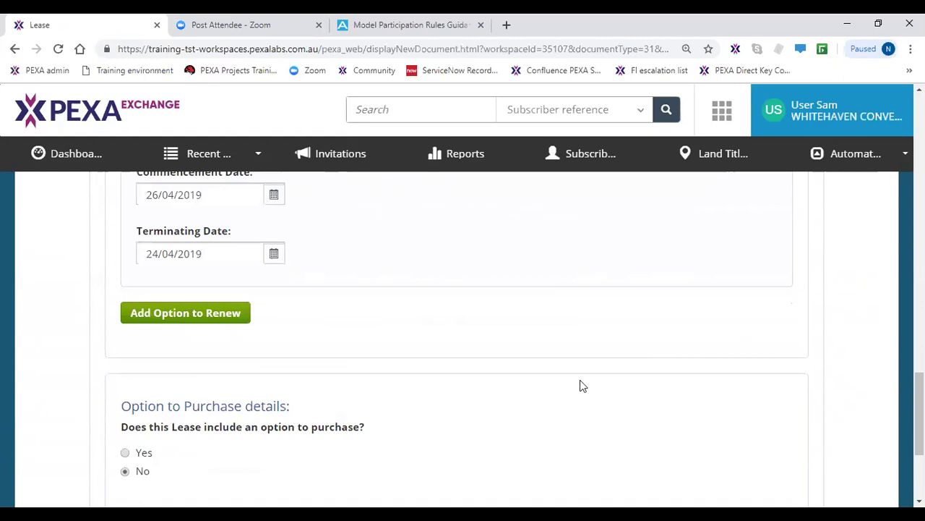
# - Mark the lease as including an option to purchase and return to Lessee Details
pyautogui.scroll(3, 582, 398)
pyautogui.scroll(1, 584, 412)
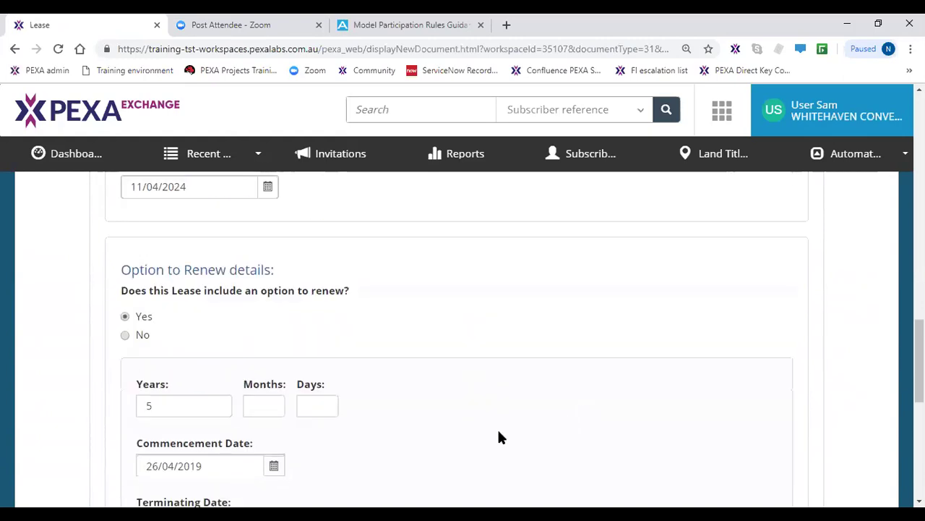
pyautogui.scroll(-1, 499, 436)
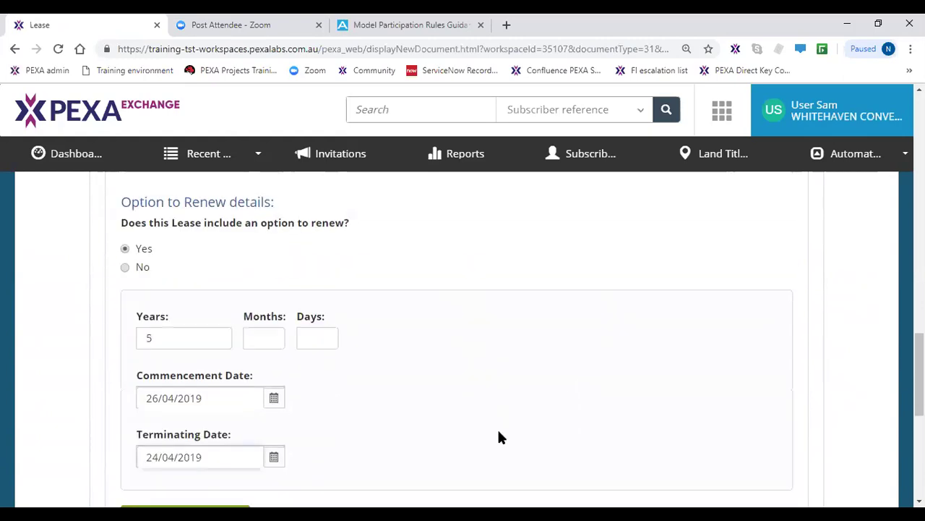
pyautogui.scroll(-2, 499, 436)
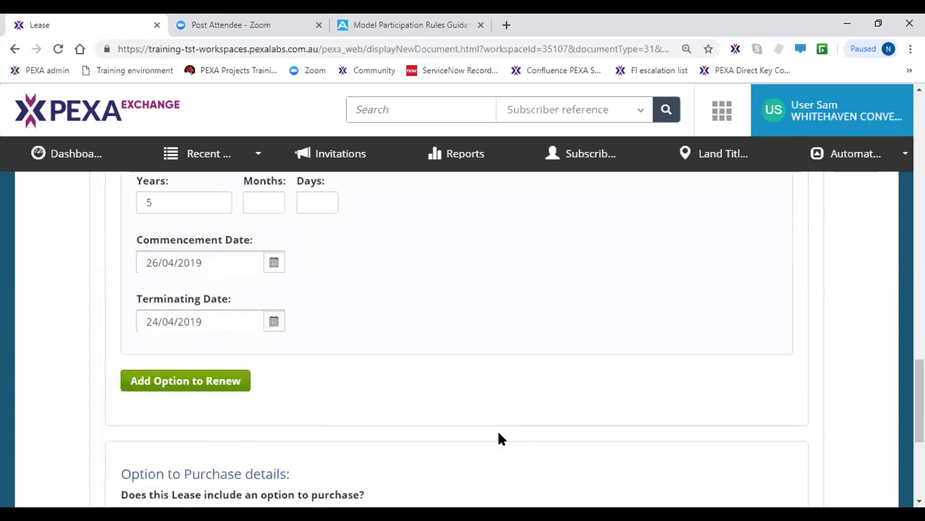
pyautogui.scroll(-1, 498, 436)
pyautogui.scroll(-2, 499, 436)
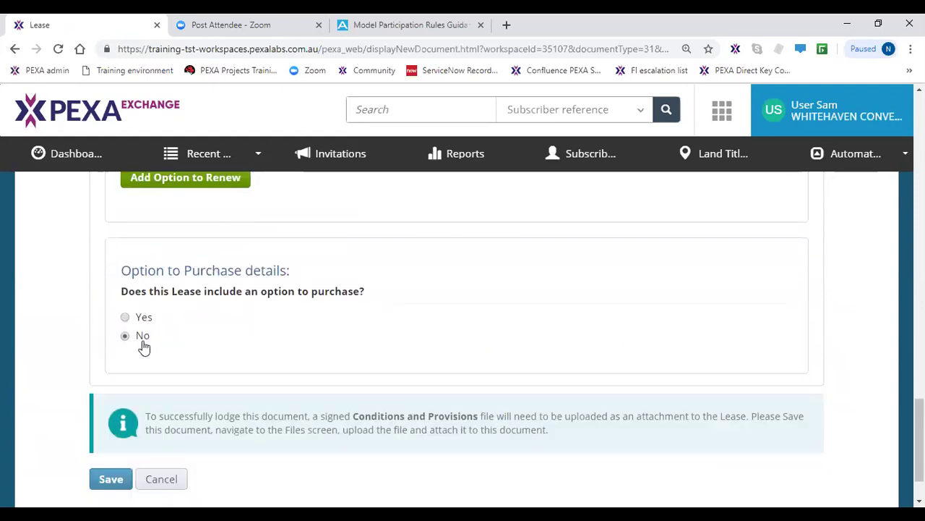
pyautogui.click(124, 319)
pyautogui.scroll(10, 271, 434)
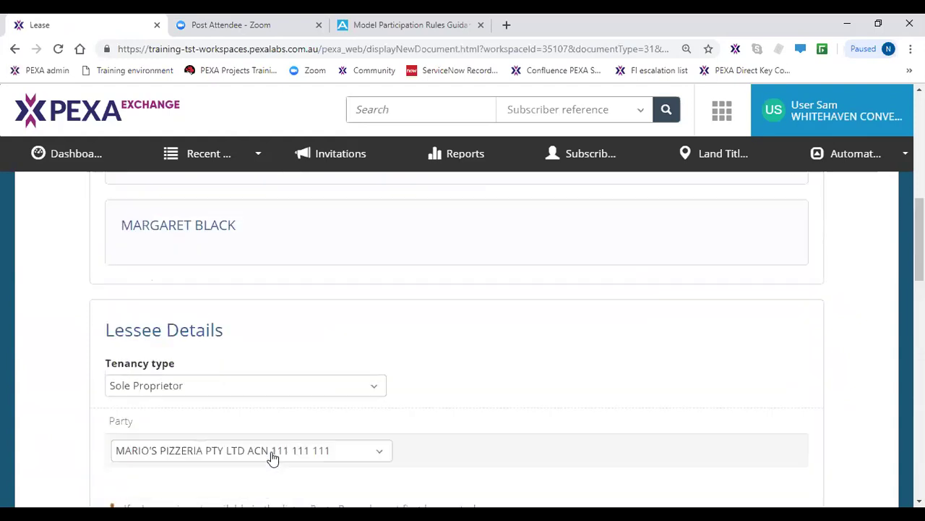
pyautogui.scroll(8, 271, 457)
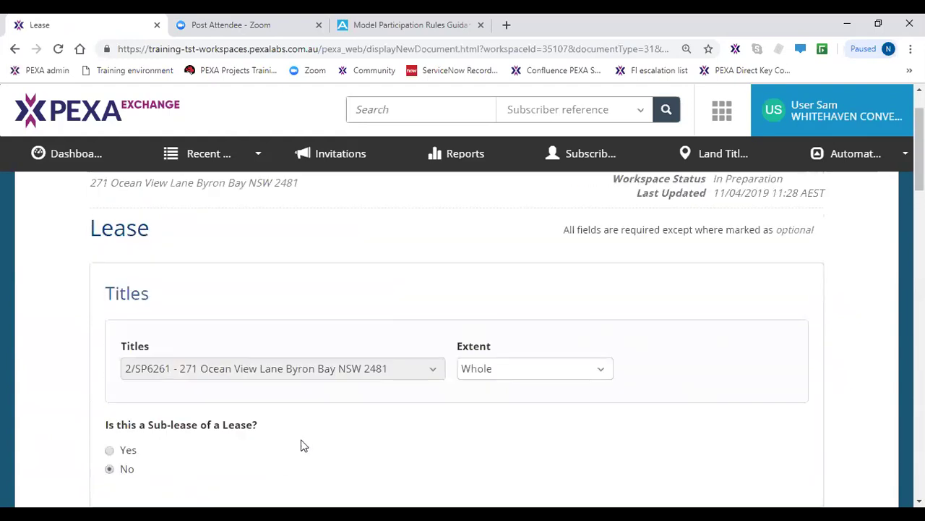
pyautogui.click(461, 348)
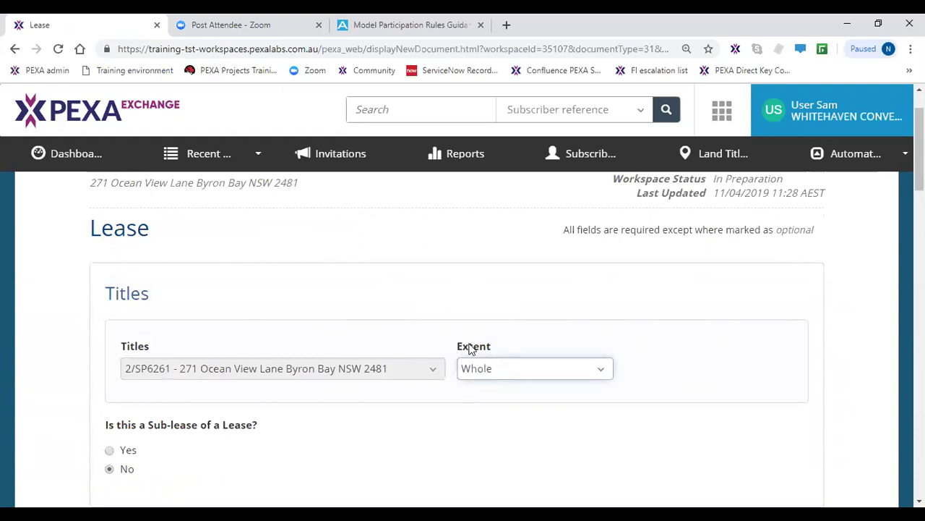
pyautogui.click(506, 374)
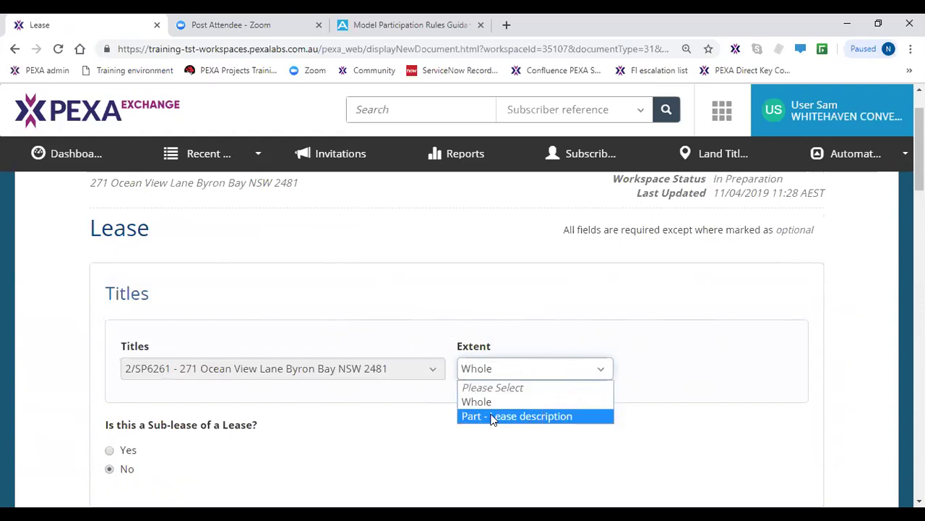
pyautogui.click(492, 417)
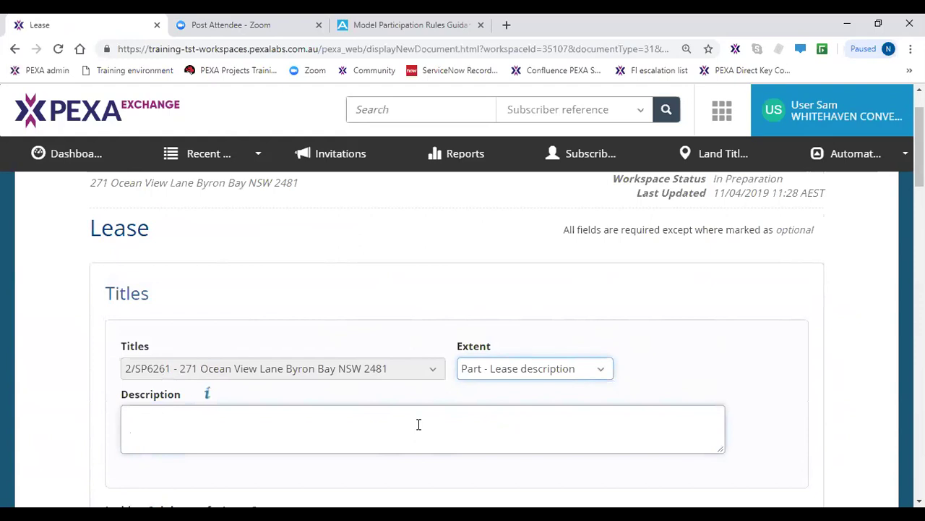
pyautogui.click(516, 371)
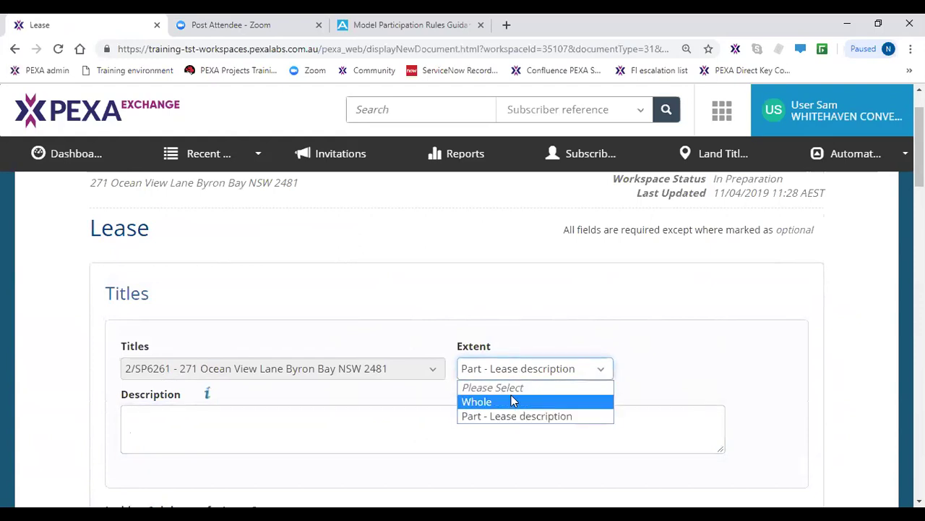
pyautogui.click(512, 402)
pyautogui.scroll(-2, 319, 430)
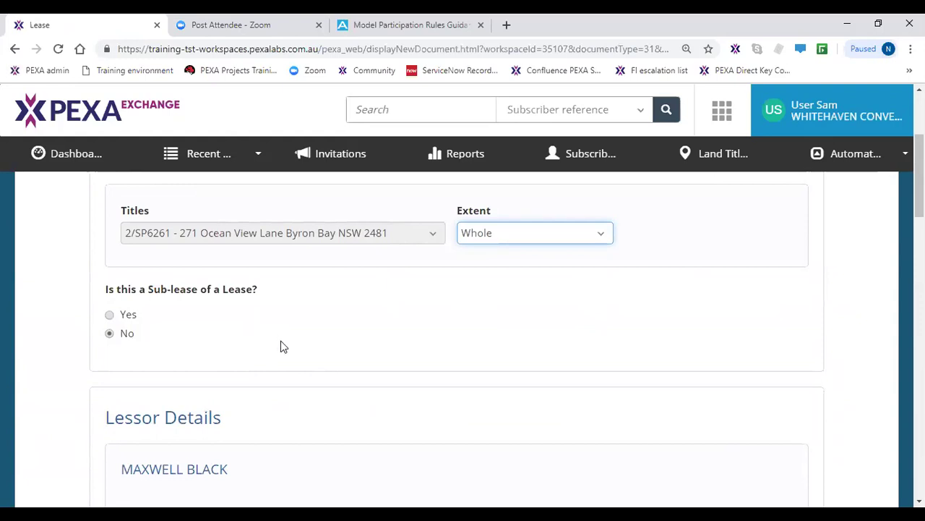
pyautogui.scroll(-1, 283, 347)
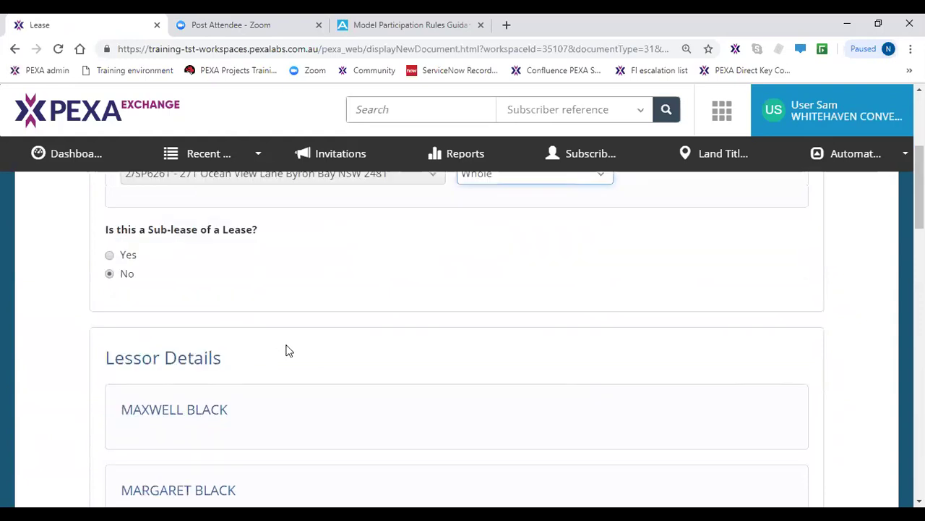
pyautogui.scroll(-1, 290, 353)
pyautogui.scroll(-1, 293, 356)
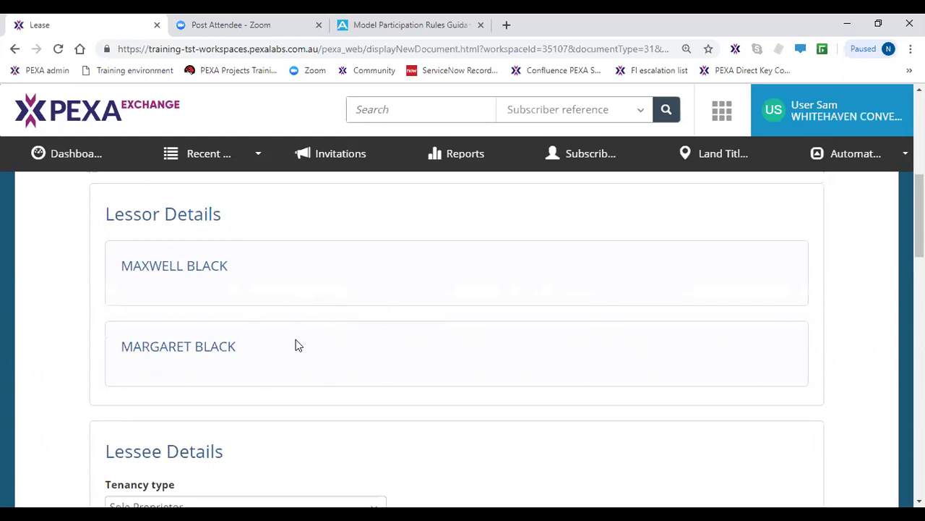
pyautogui.scroll(-3, 296, 346)
pyautogui.click(301, 345)
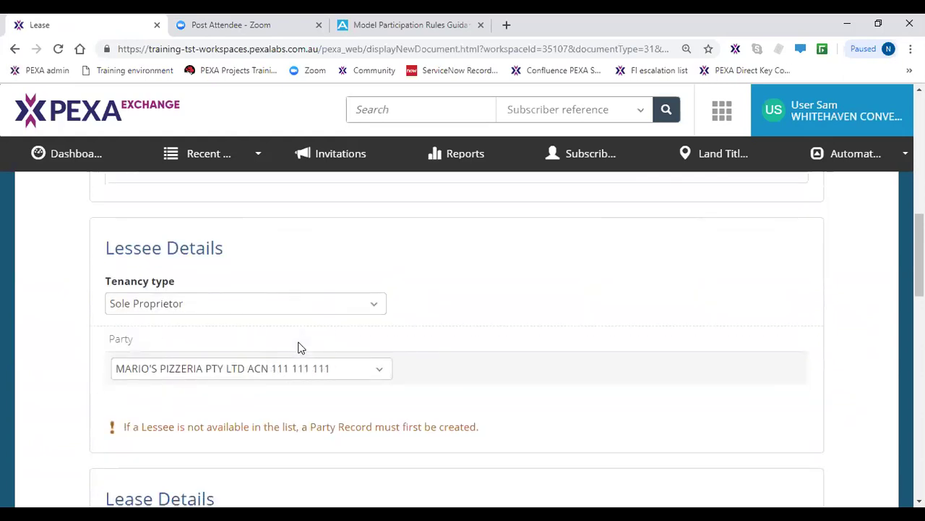
pyautogui.scroll(-4, 300, 347)
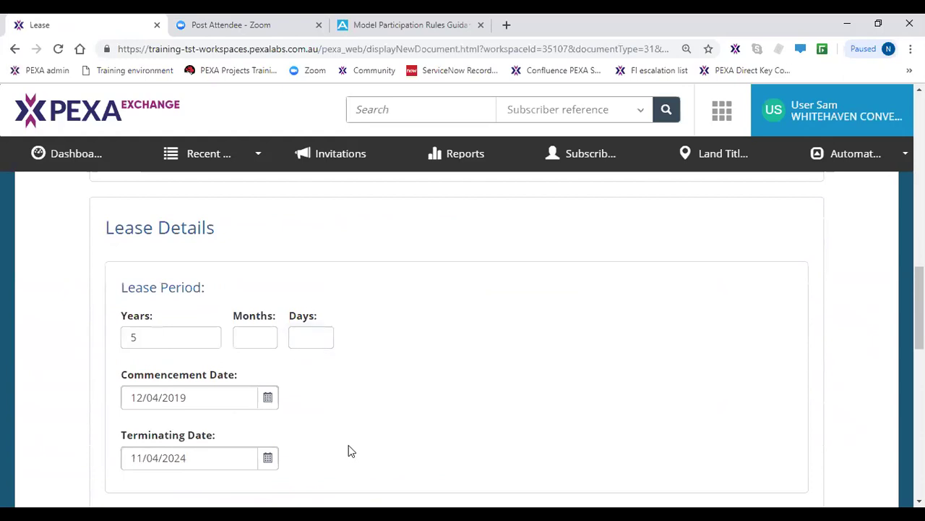
pyautogui.scroll(-1, 349, 450)
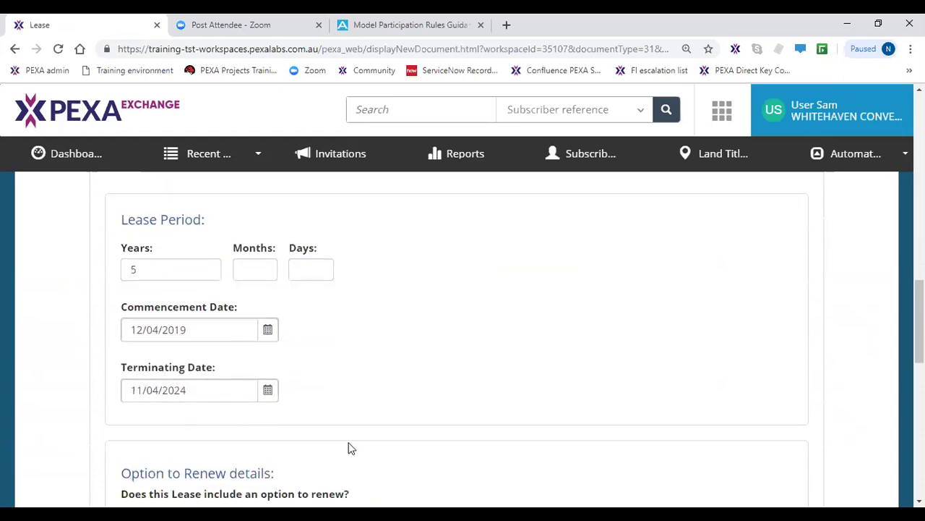
pyautogui.scroll(-2, 349, 449)
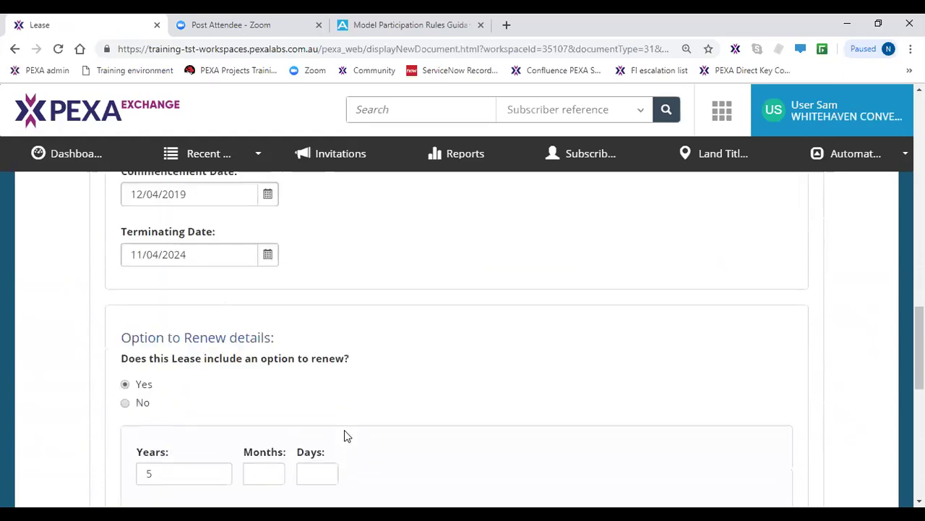
pyautogui.scroll(-1, 345, 435)
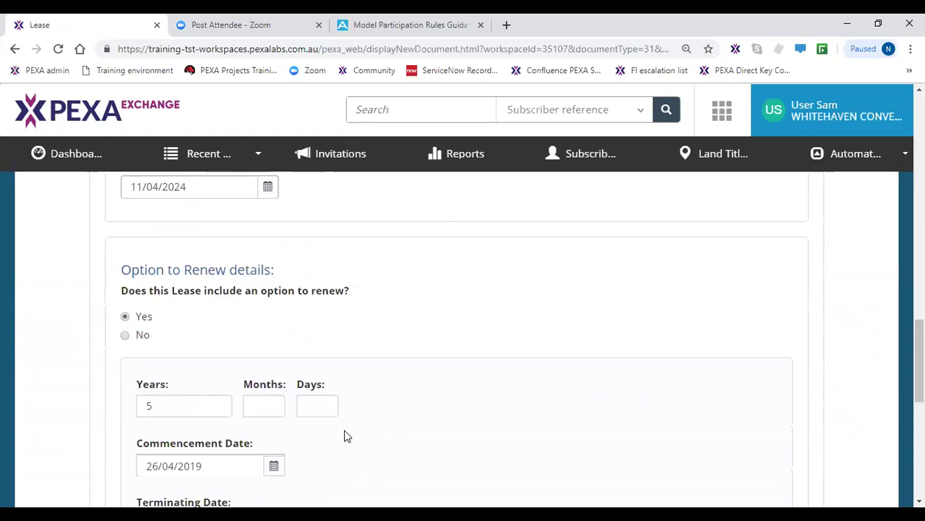
pyautogui.scroll(-3, 345, 435)
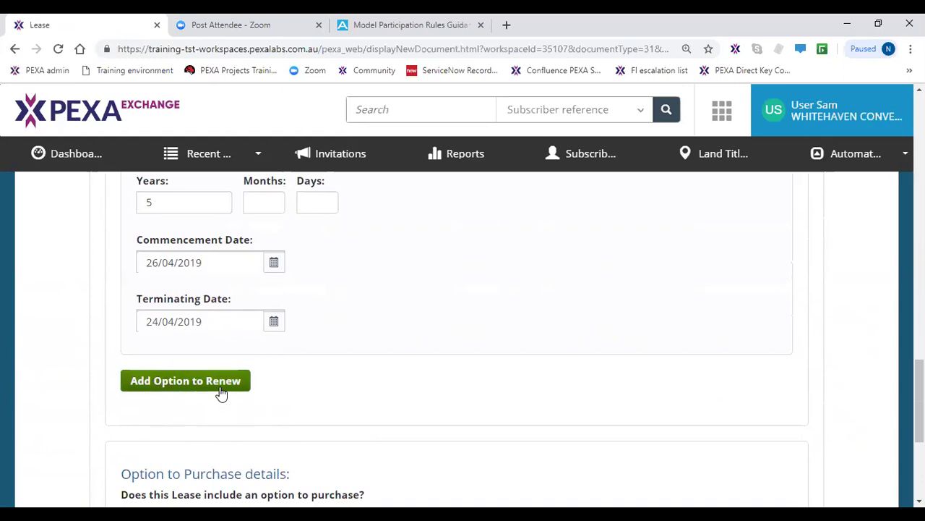
pyautogui.scroll(-2, 221, 392)
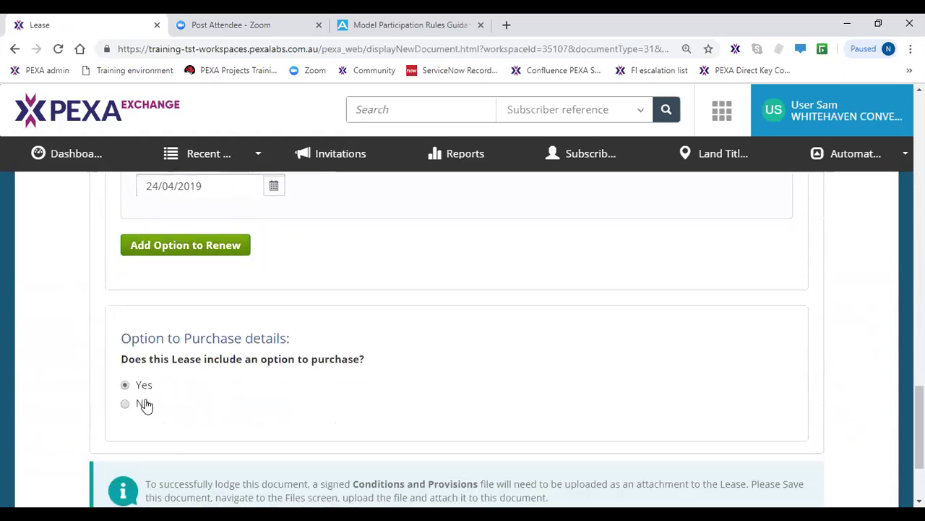
pyautogui.click(145, 391)
pyautogui.scroll(-2, 175, 395)
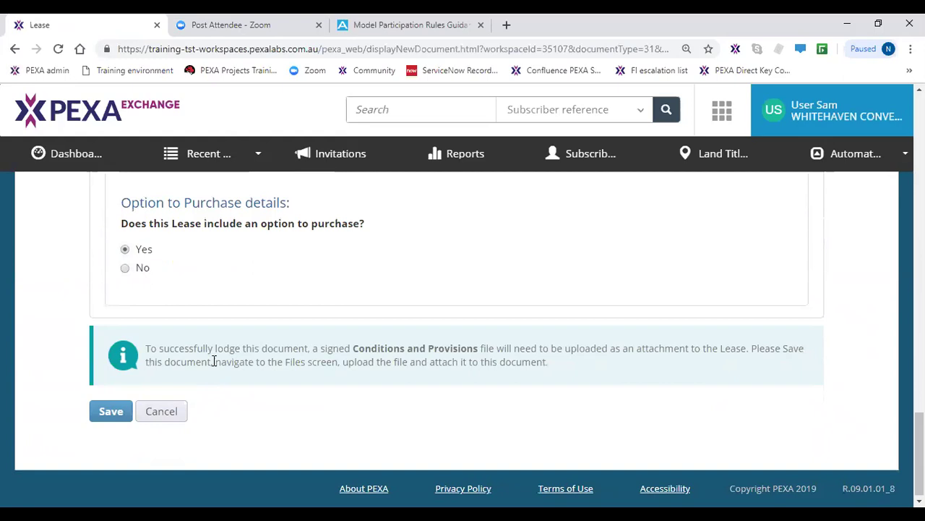
pyautogui.click(214, 360)
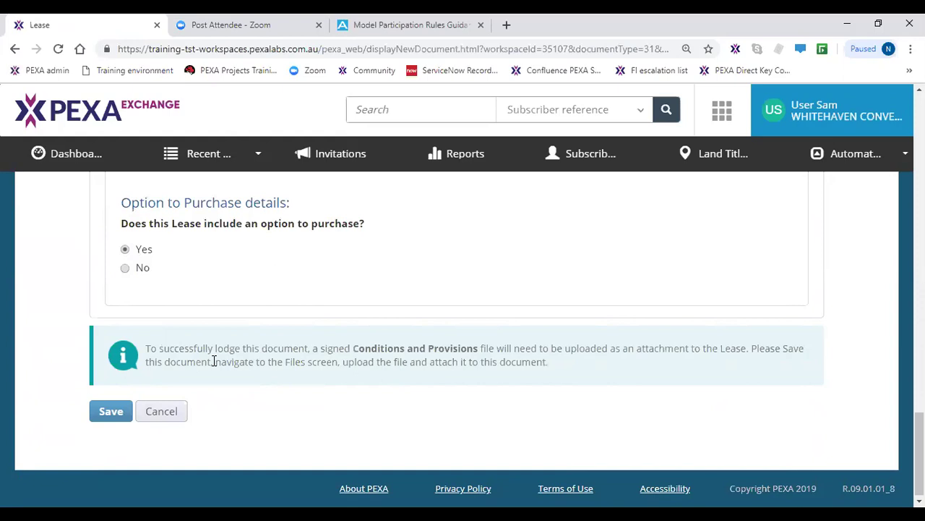
# - Try saving the Lease and inspect the renewal commencement date flagged by the date error
pyautogui.click(109, 411)
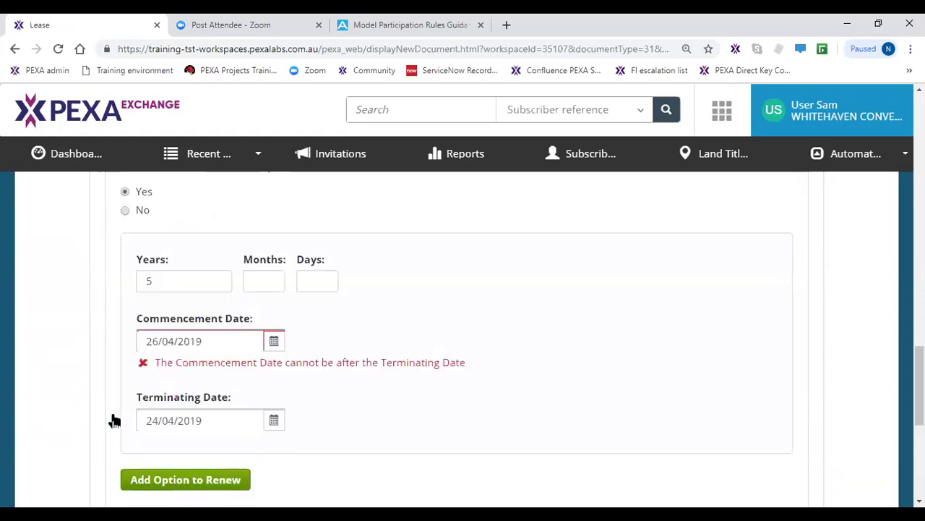
pyautogui.scroll(-9, 159, 463)
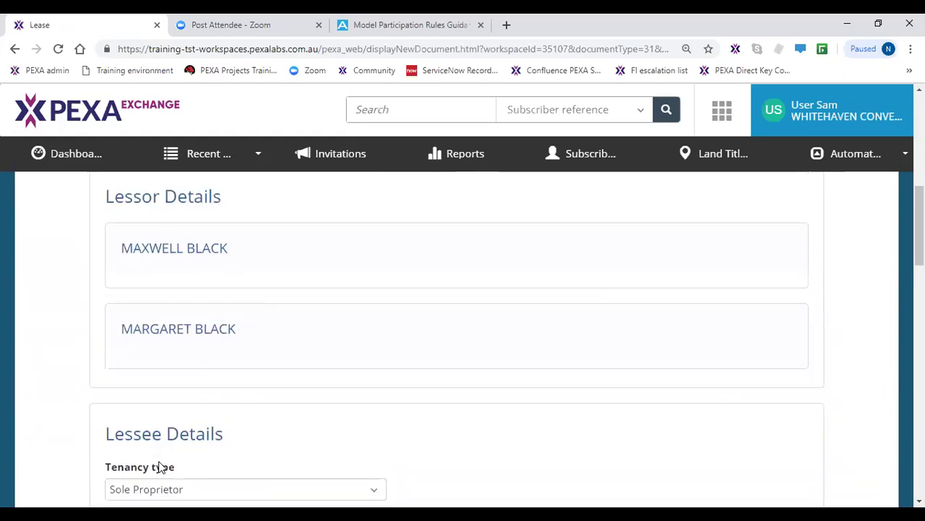
pyautogui.scroll(-9, 159, 475)
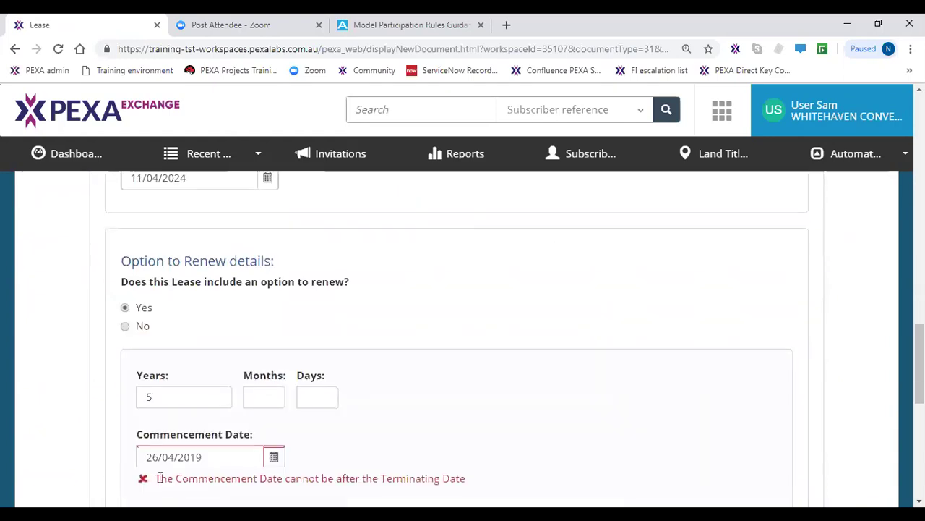
pyautogui.click(274, 323)
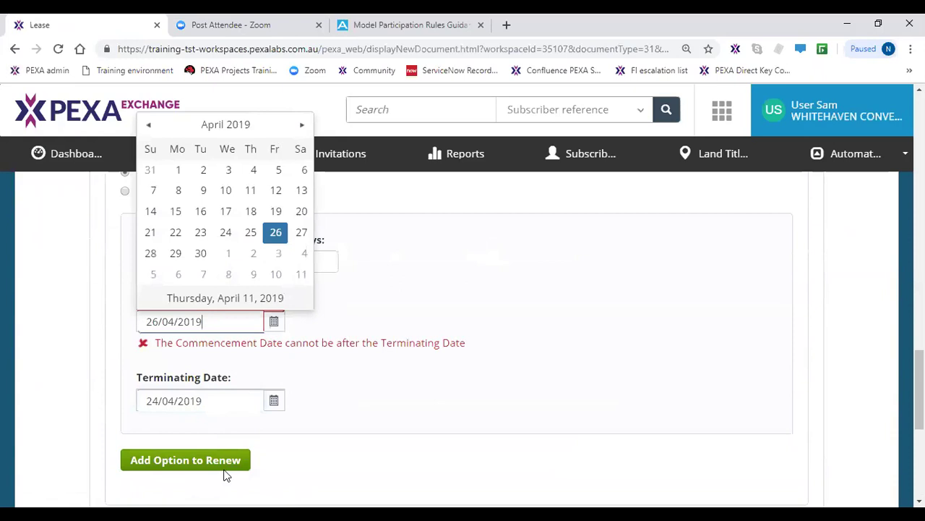
pyautogui.click(518, 382)
pyautogui.scroll(5, 518, 382)
pyautogui.scroll(-3, 398, 419)
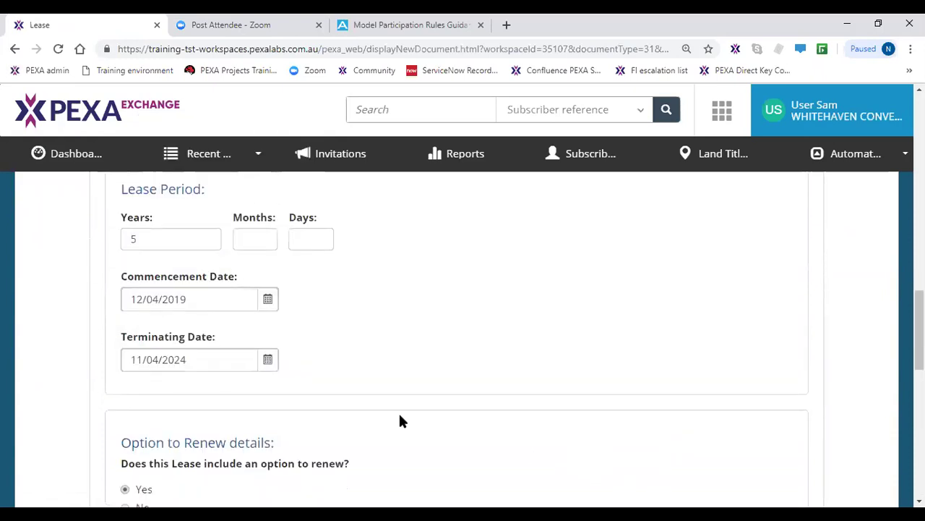
# - Set the option to renew to No and save the Lease
pyautogui.click(125, 326)
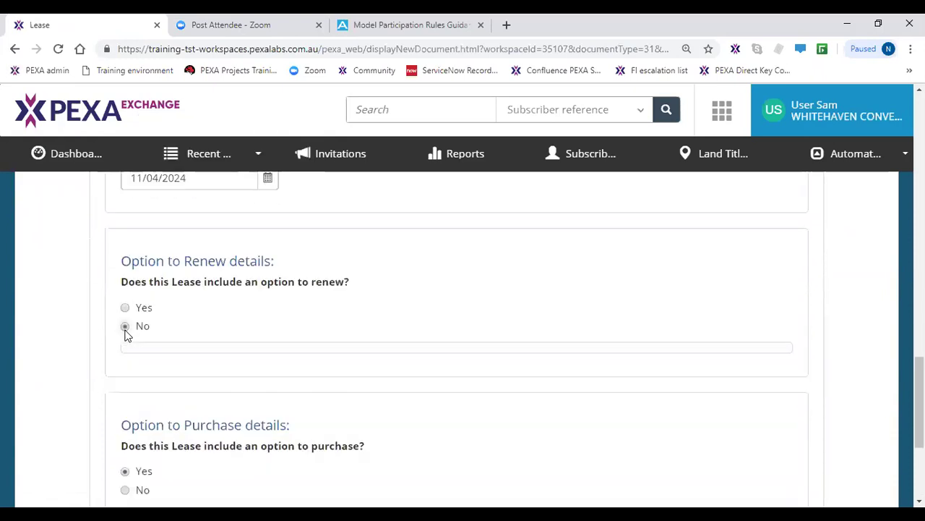
pyautogui.scroll(-3, 138, 361)
pyautogui.click(110, 415)
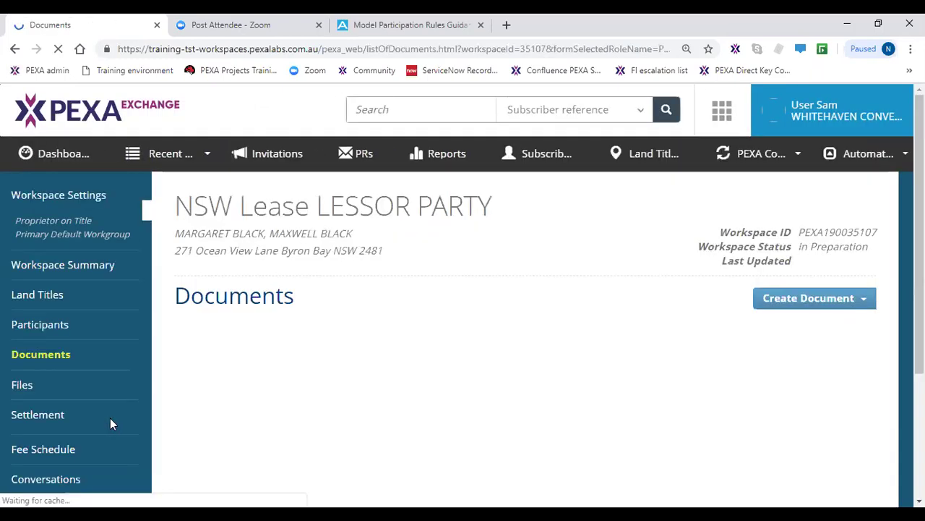
# - Confirm the Lease reads 'Prepared - awaiting attachment', then move to the workspace Files page
pyautogui.scroll(-2, 432, 422)
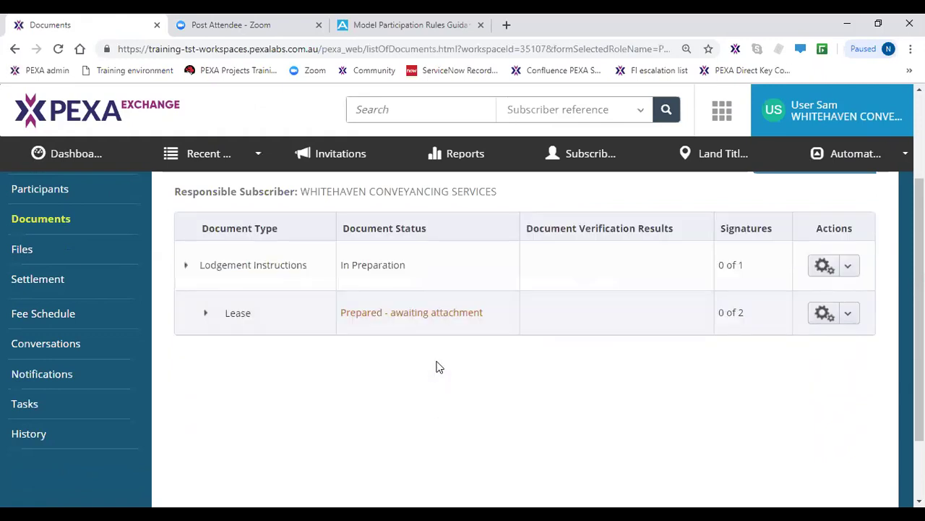
pyautogui.click(444, 335)
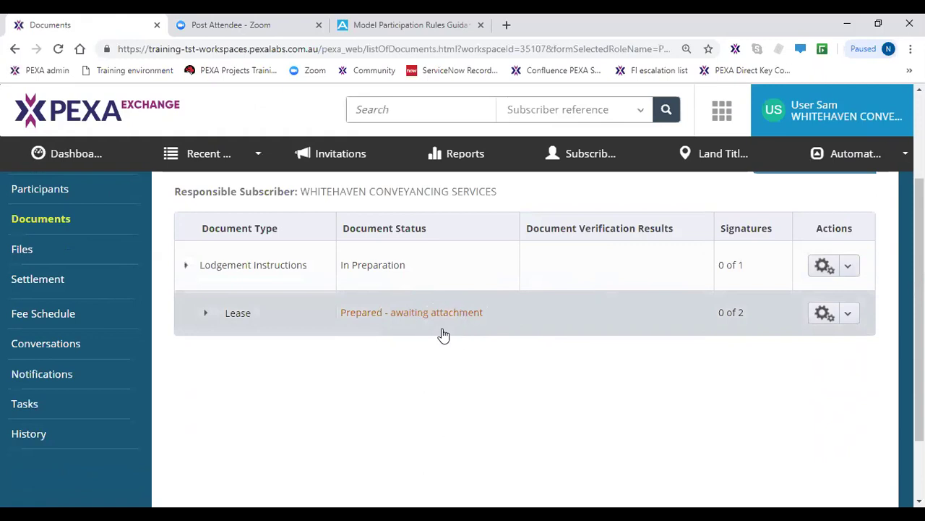
pyautogui.click(502, 323)
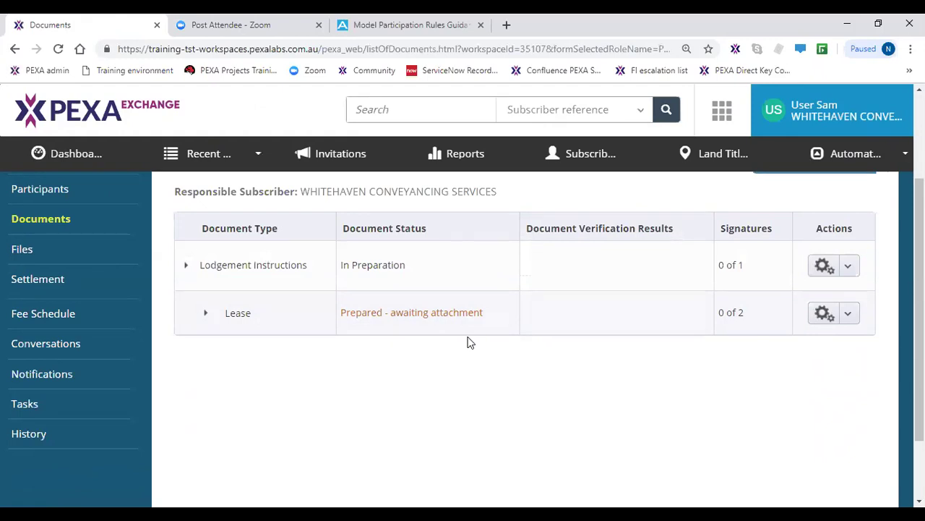
pyautogui.click(15, 252)
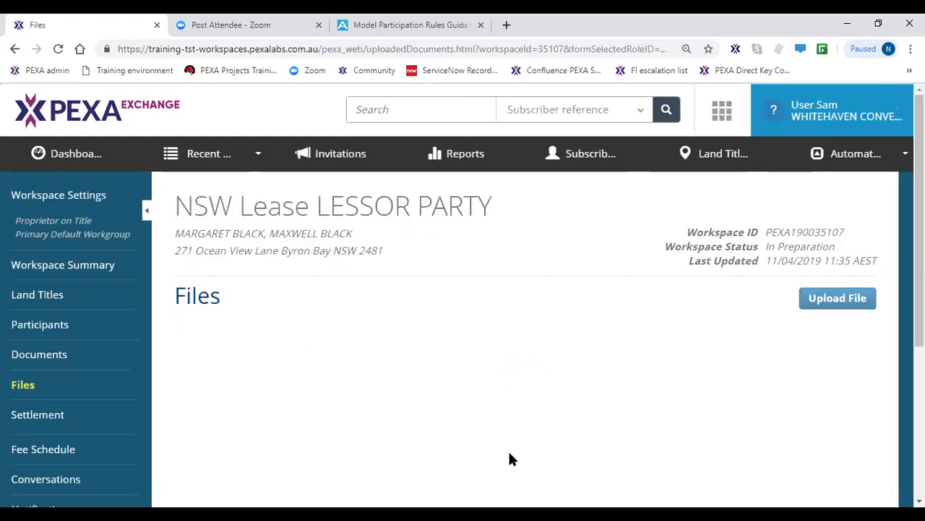
# - Pick Terms and Conditions.pdf from Desktop > Training attachements > Terms and Conditions for upload
pyautogui.click(821, 300)
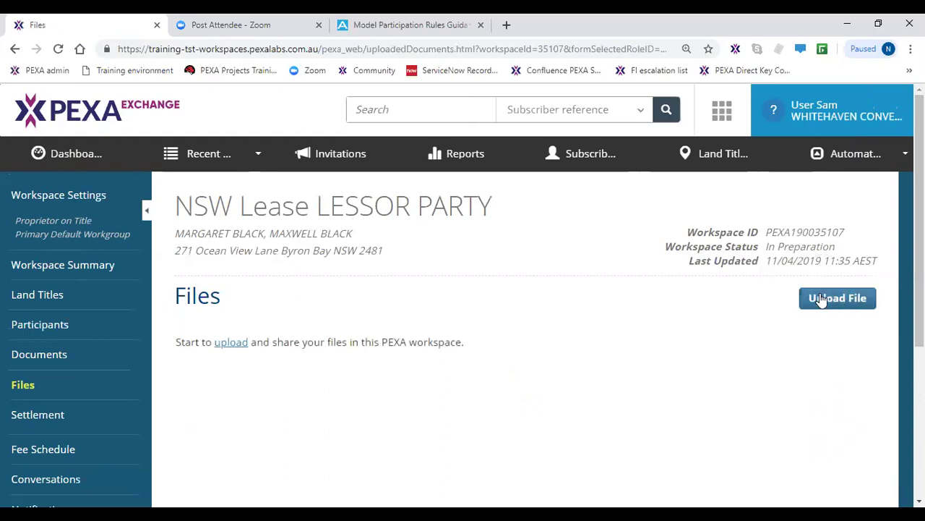
pyautogui.click(821, 300)
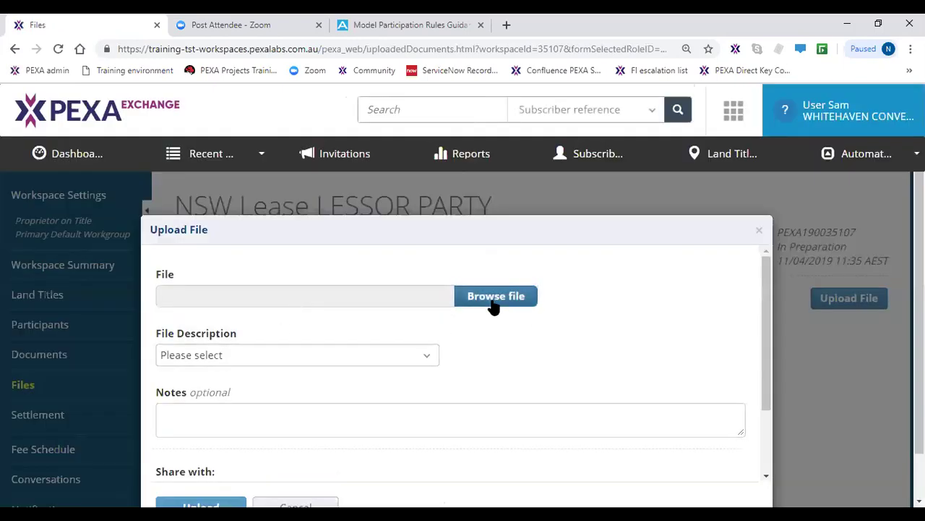
pyautogui.click(494, 305)
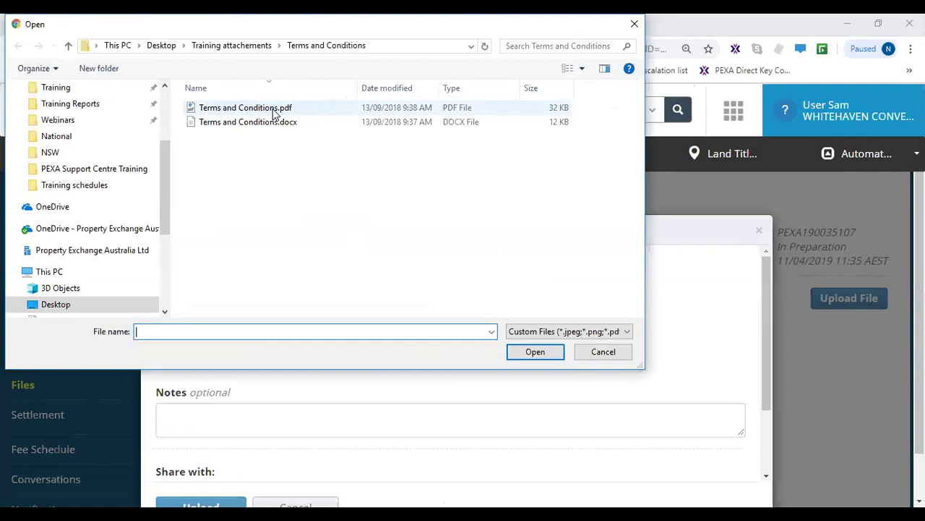
pyautogui.click(273, 108)
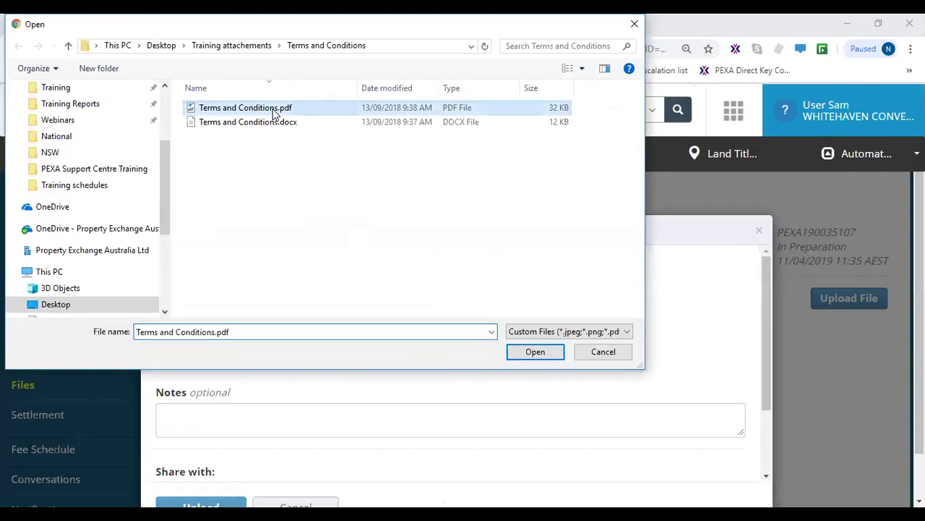
pyautogui.click(541, 352)
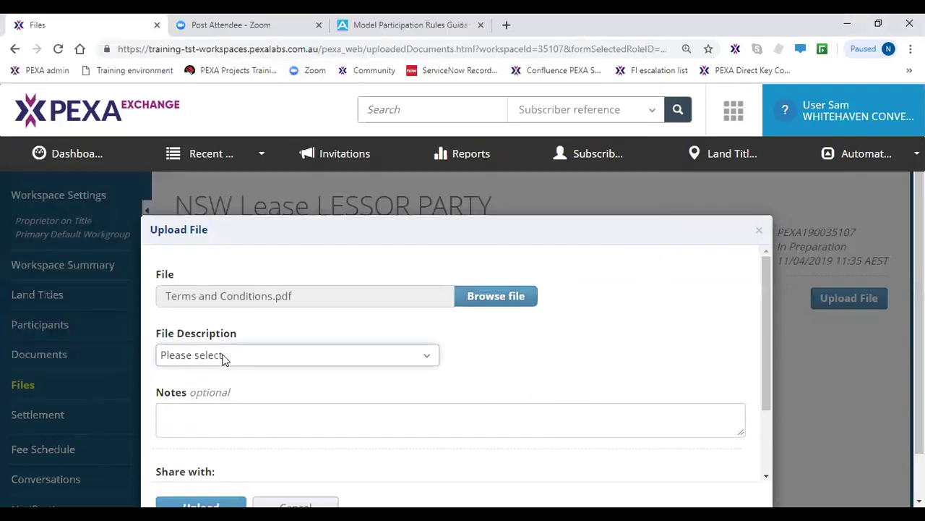
pyautogui.click(224, 355)
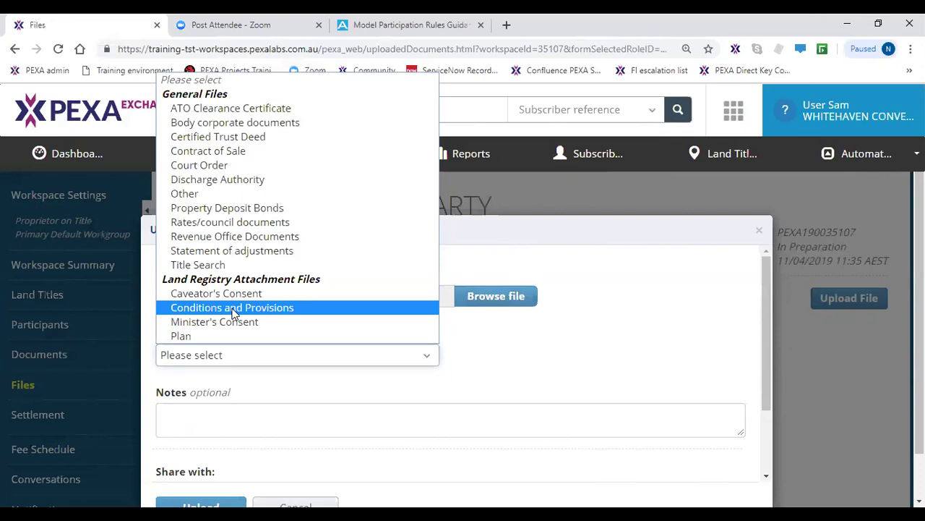
# - Describe the PDF as Conditions and Provisions, share it only with KAKADU PROPERTY LAW, and upload it
pyautogui.click(232, 310)
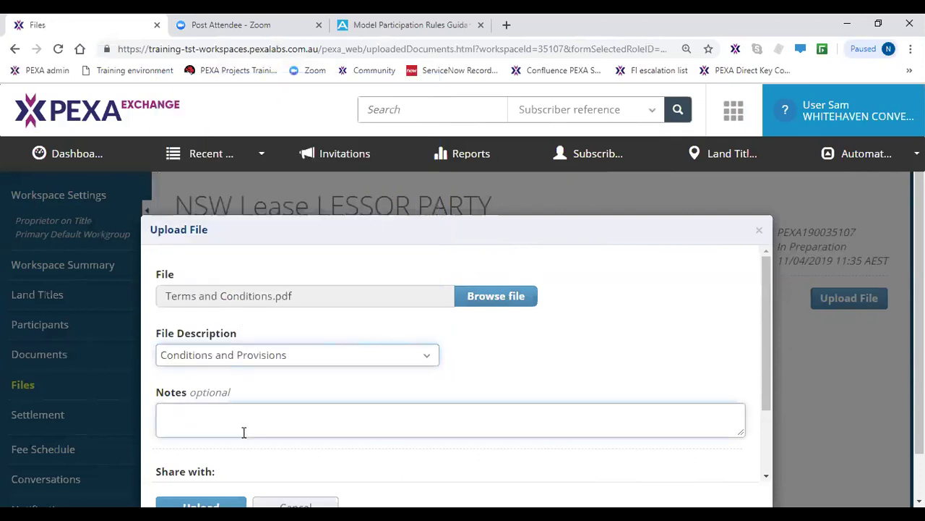
pyautogui.scroll(-2, 243, 433)
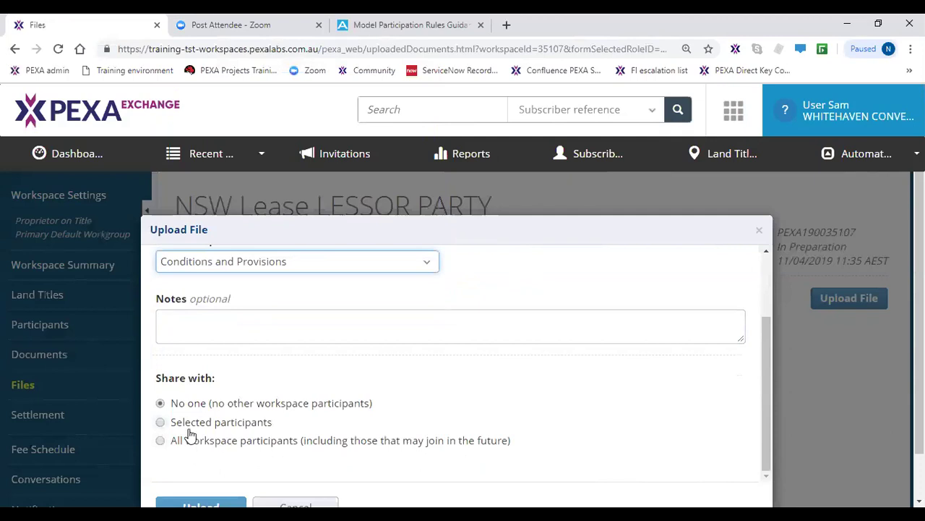
pyautogui.click(188, 426)
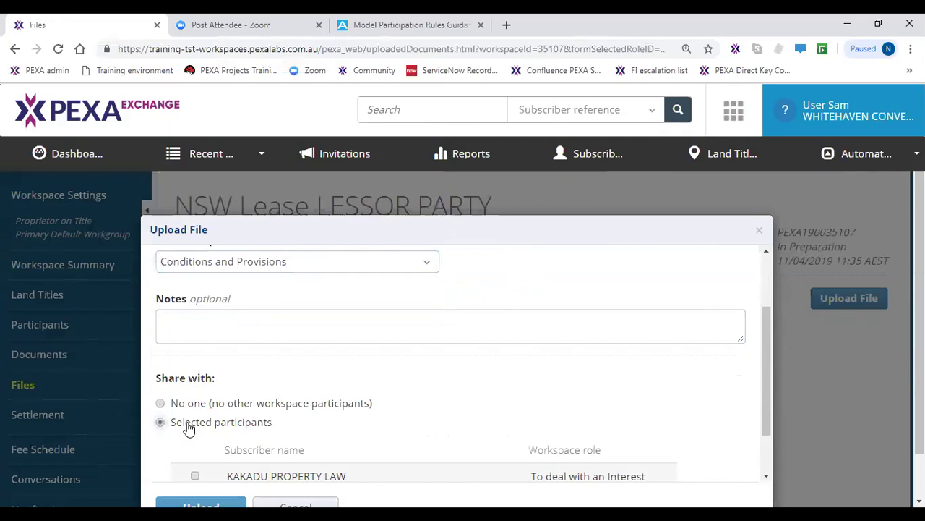
pyautogui.scroll(-1, 204, 413)
pyautogui.click(195, 414)
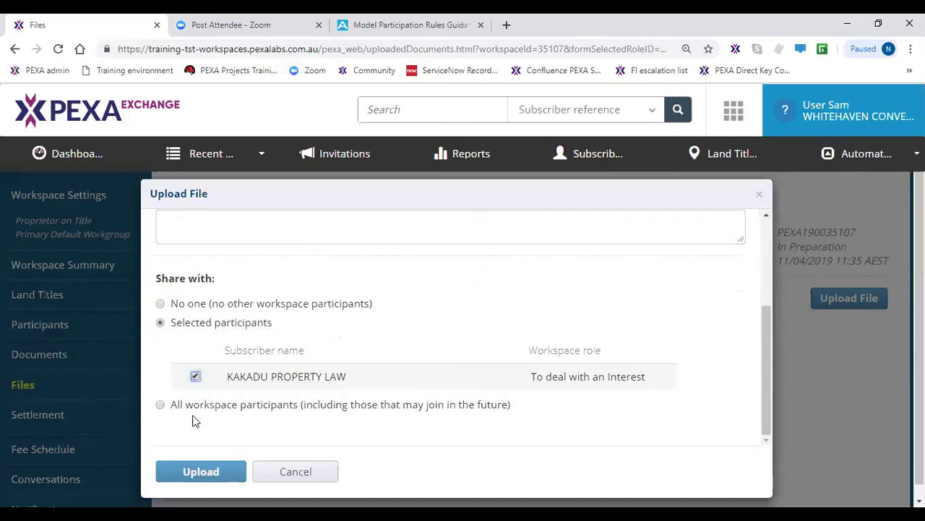
pyautogui.click(207, 466)
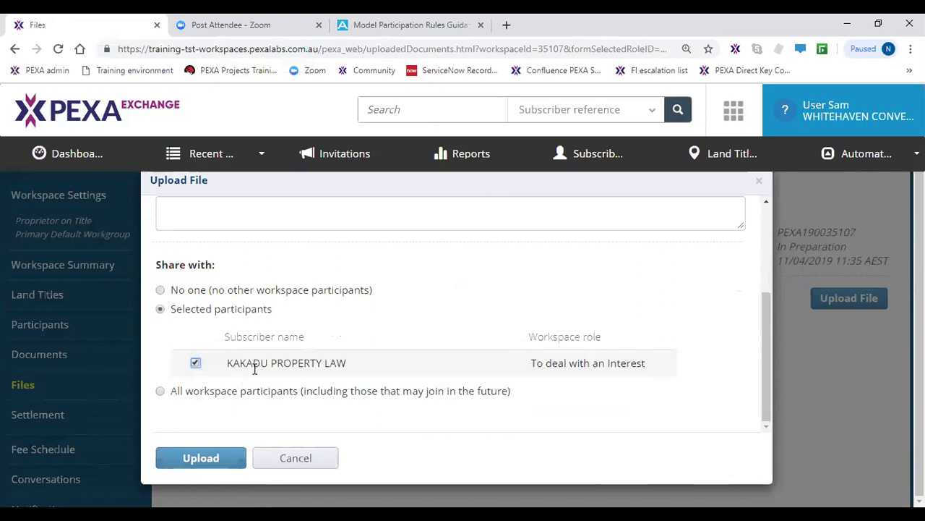
pyautogui.click(170, 293)
pyautogui.click(218, 459)
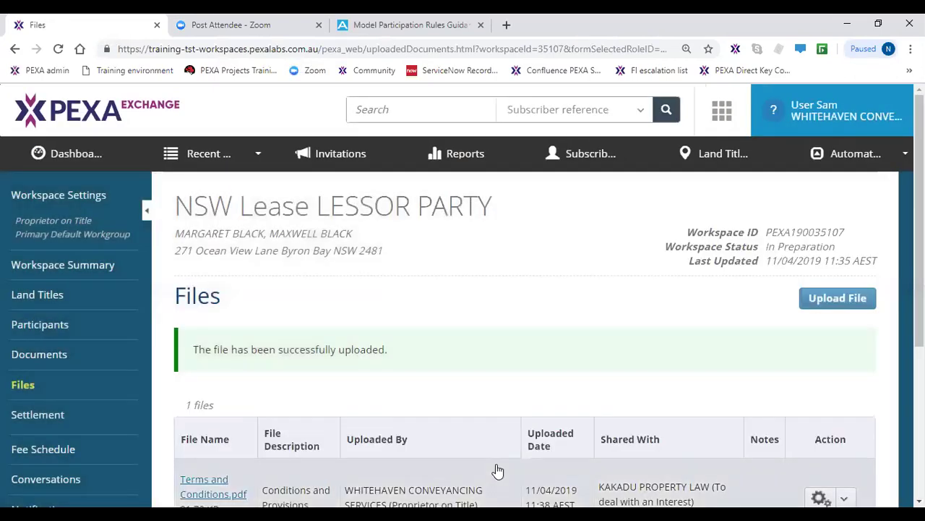
# - Show the Action menu options for the uploaded Terms and Conditions.pdf
pyautogui.scroll(-2, 496, 469)
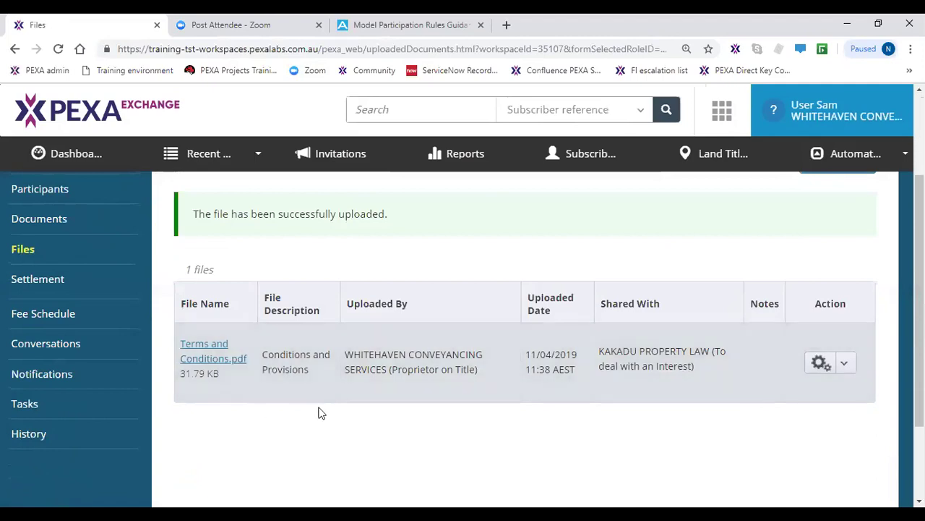
pyautogui.click(228, 361)
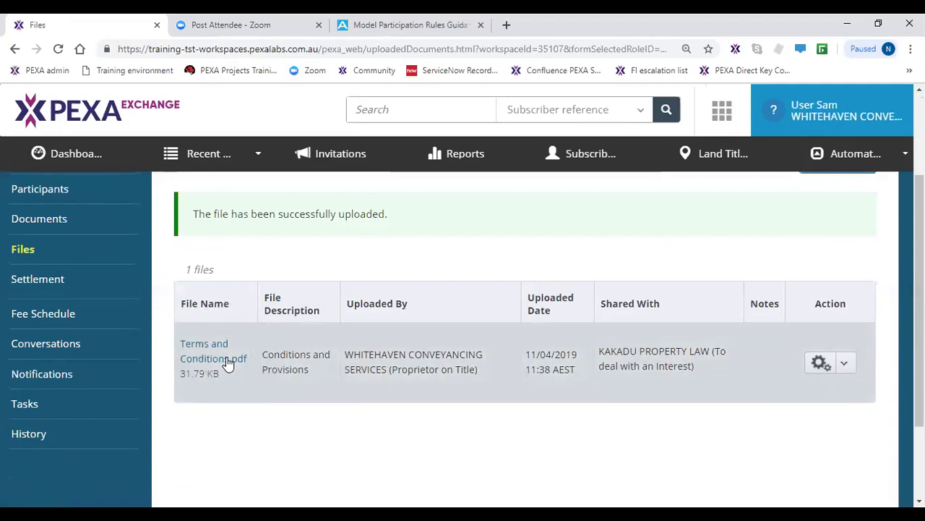
pyautogui.click(289, 374)
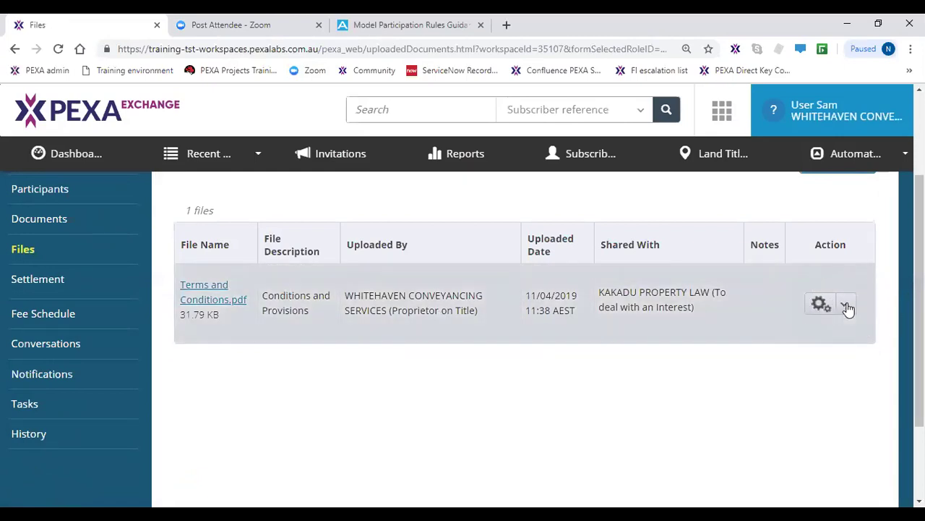
pyautogui.click(846, 307)
# - Attach Terms and Conditions.pdf to the Lease document
pyautogui.click(804, 376)
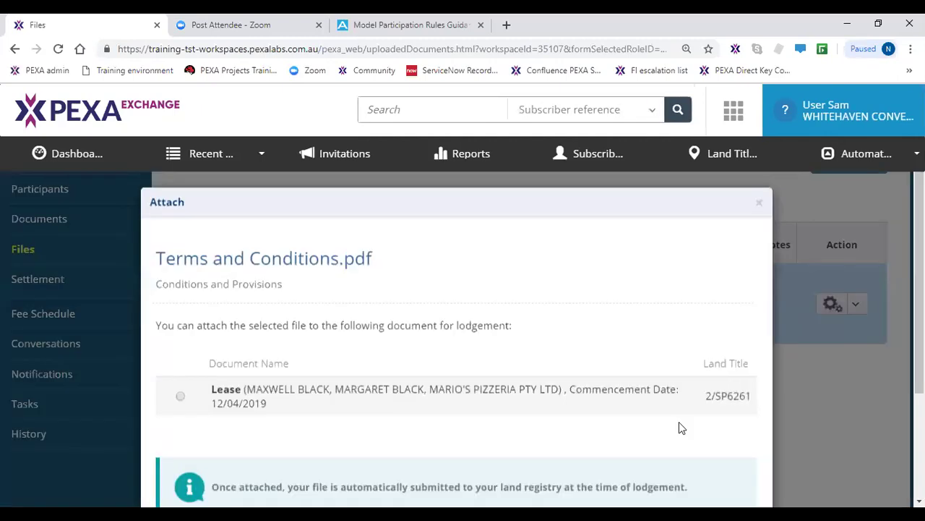
pyautogui.click(181, 425)
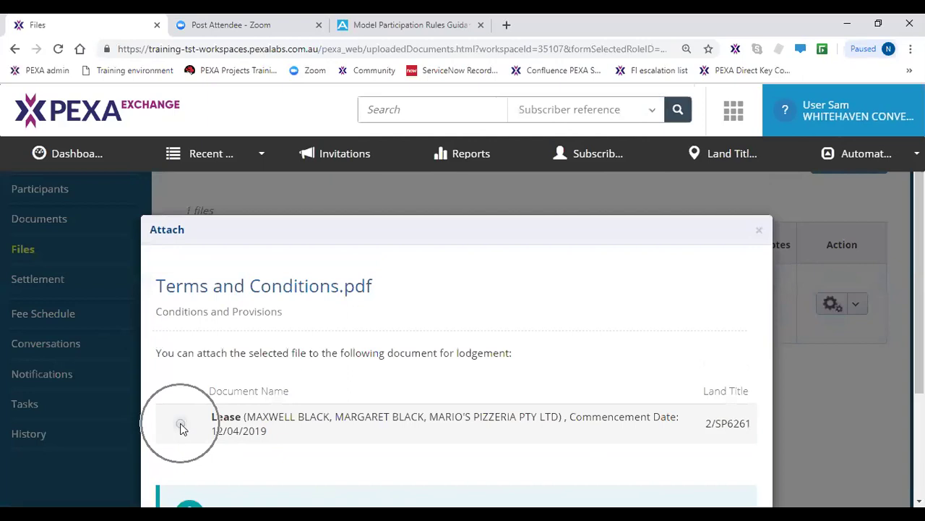
pyautogui.click(180, 424)
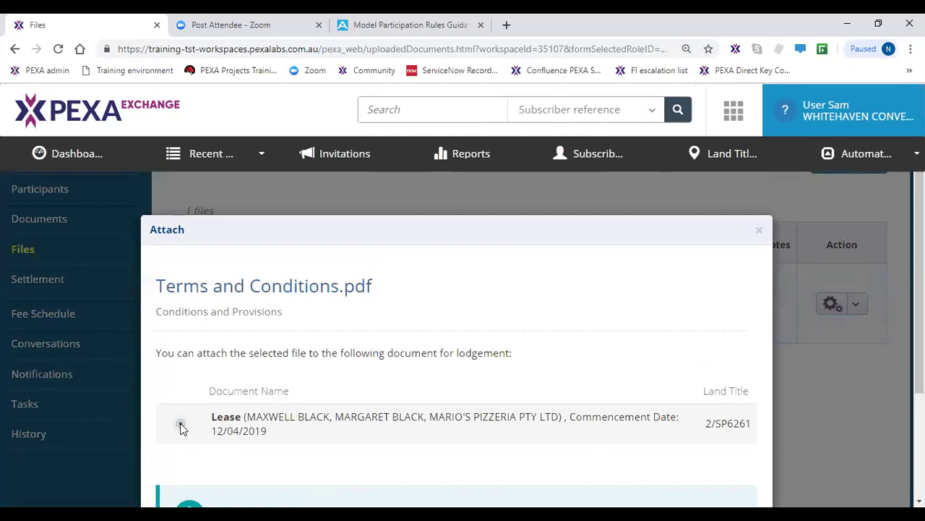
pyautogui.scroll(-1, 183, 428)
pyautogui.scroll(-1, 182, 428)
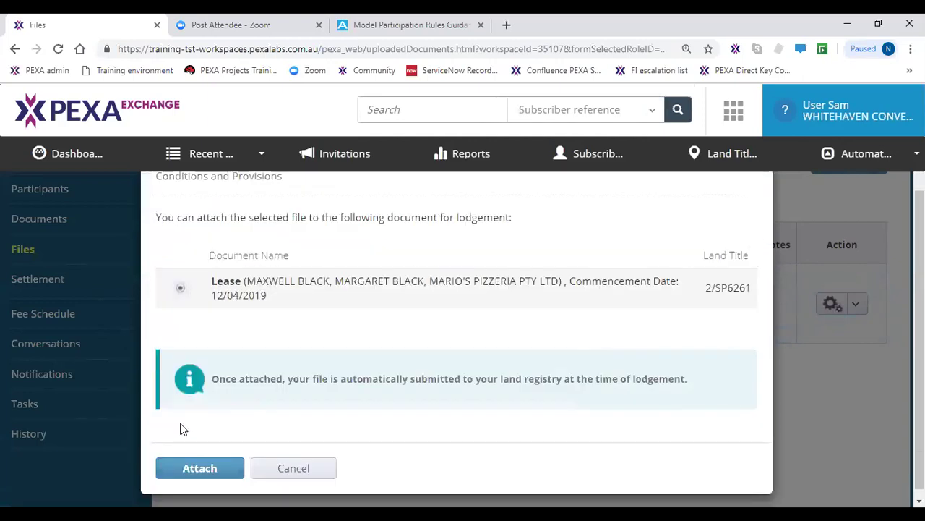
pyautogui.scroll(-1, 183, 437)
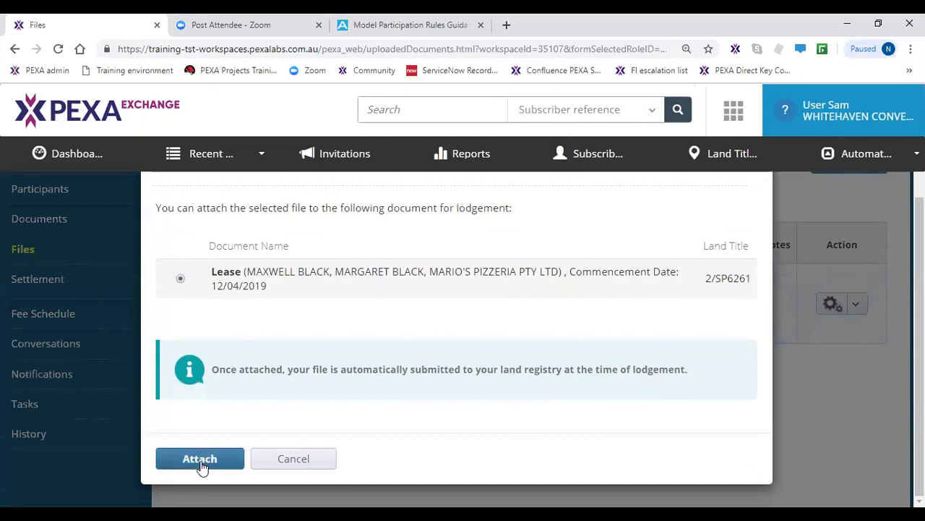
pyautogui.click(201, 460)
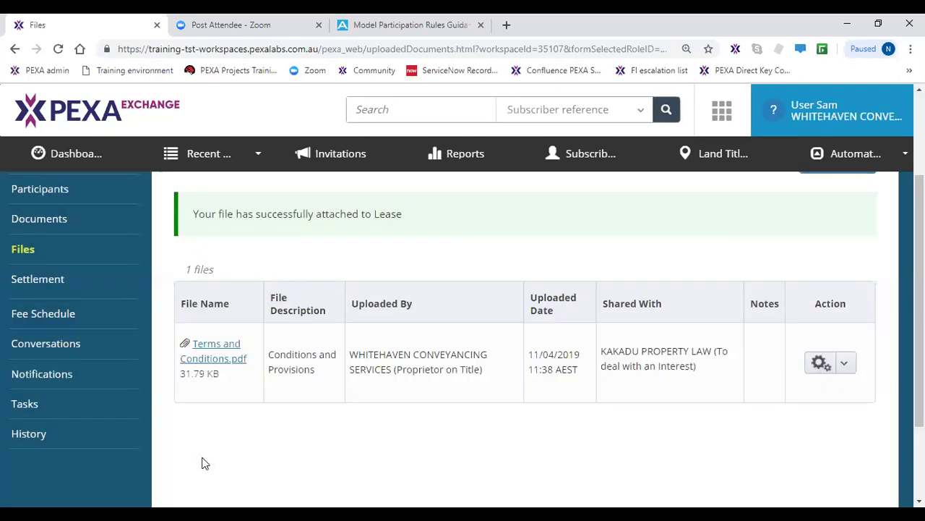
# - Check the Documents list shows the Prepared Lease with its attachment, needing 0 of 2 signatures
pyautogui.click(64, 228)
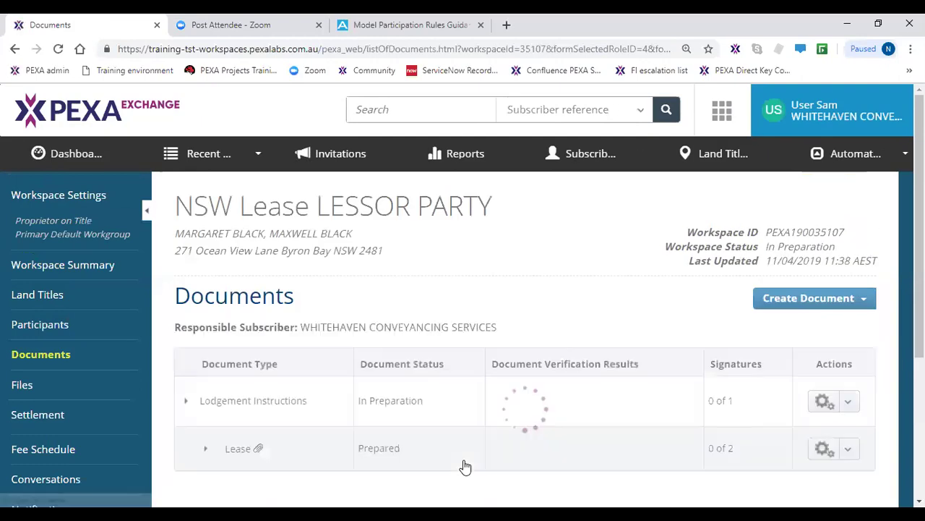
pyautogui.scroll(-1, 461, 460)
pyautogui.click(424, 394)
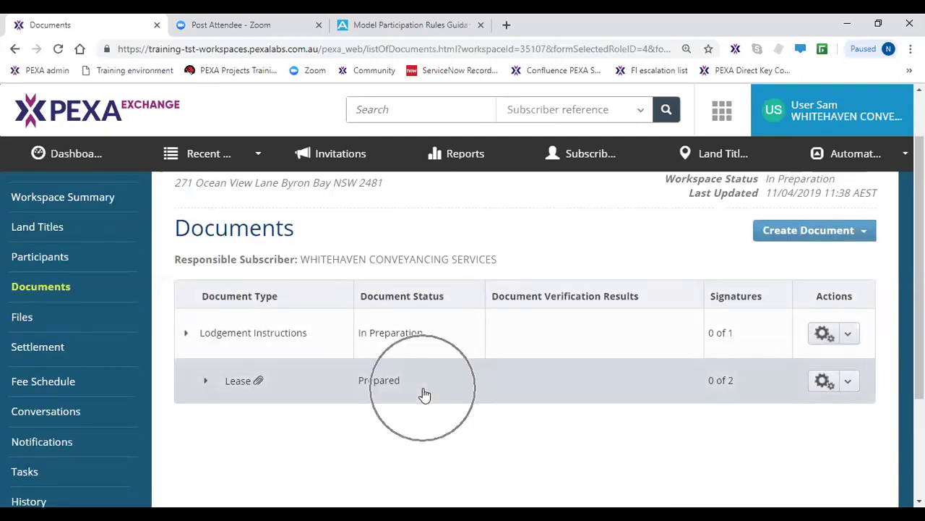
pyautogui.click(424, 394)
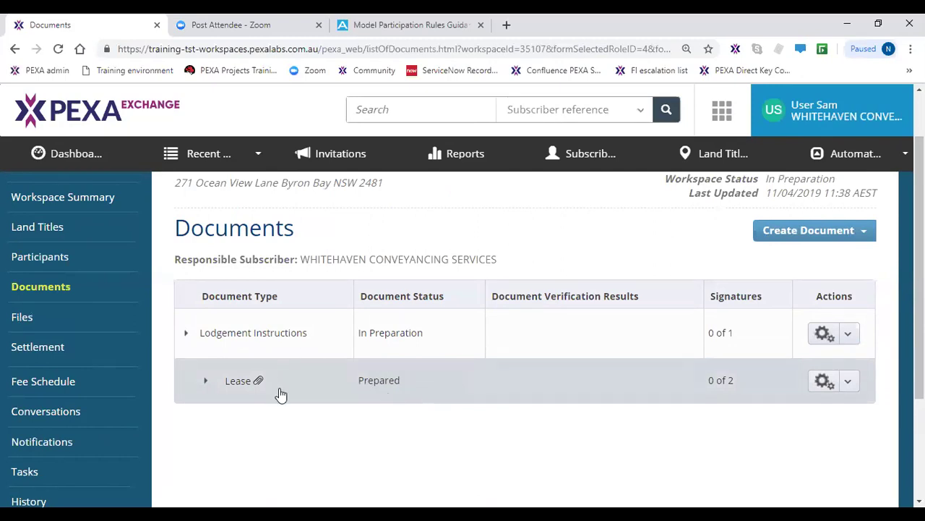
pyautogui.click(257, 383)
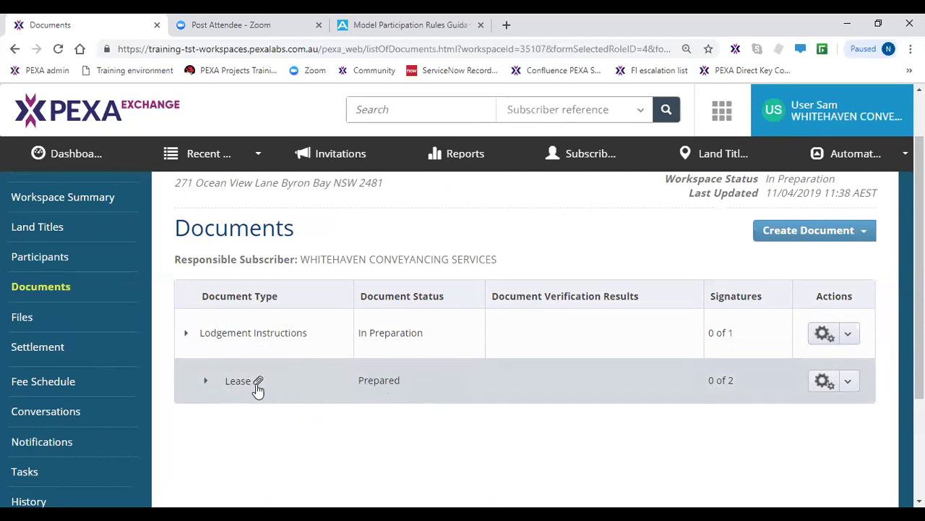
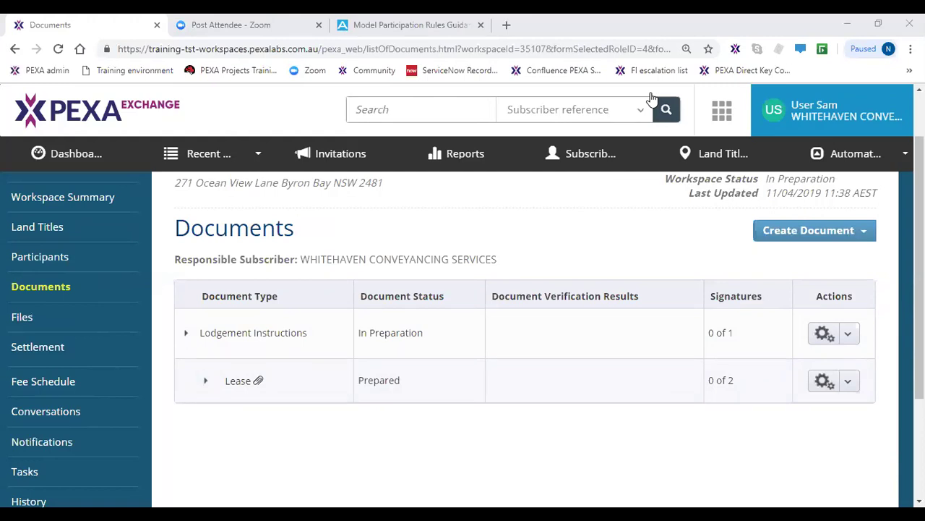
# - Create a Consent document set to Transacting Party Consent for an Instrument in Workspace
pyautogui.click(820, 230)
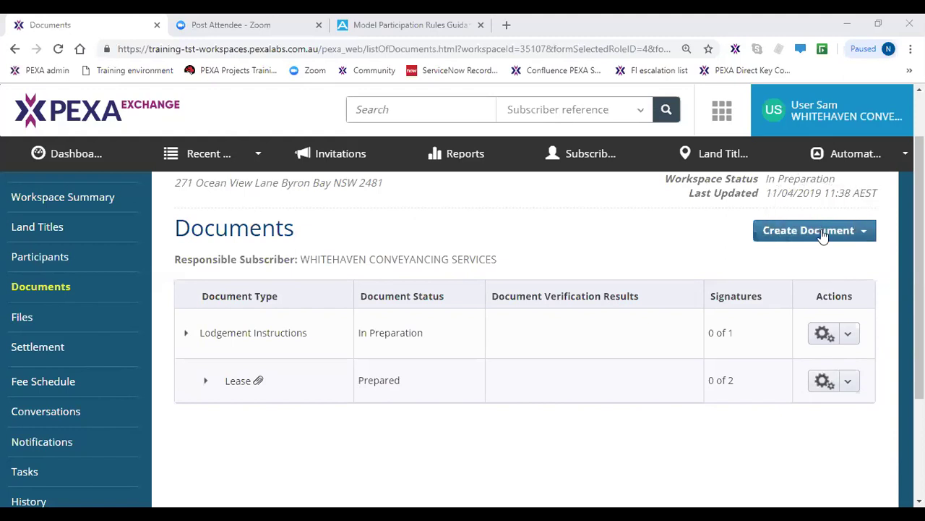
pyautogui.click(806, 259)
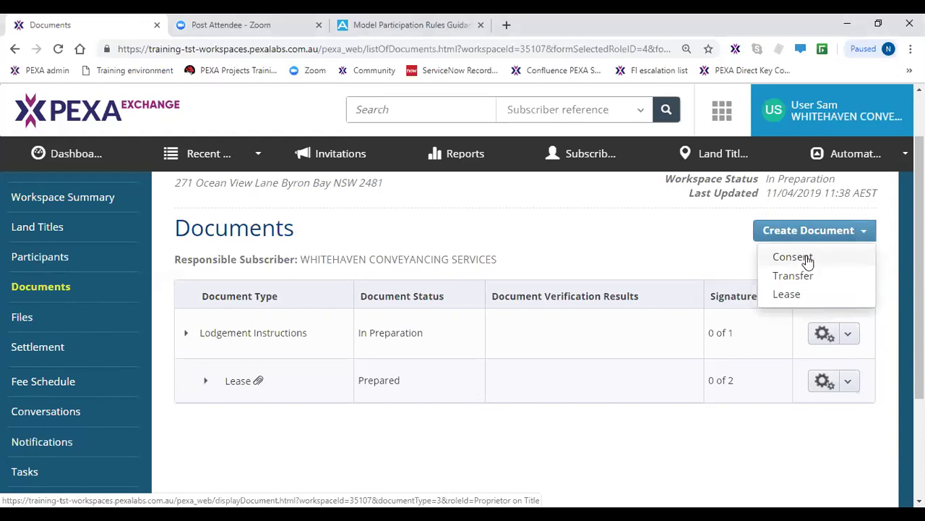
pyautogui.click(804, 258)
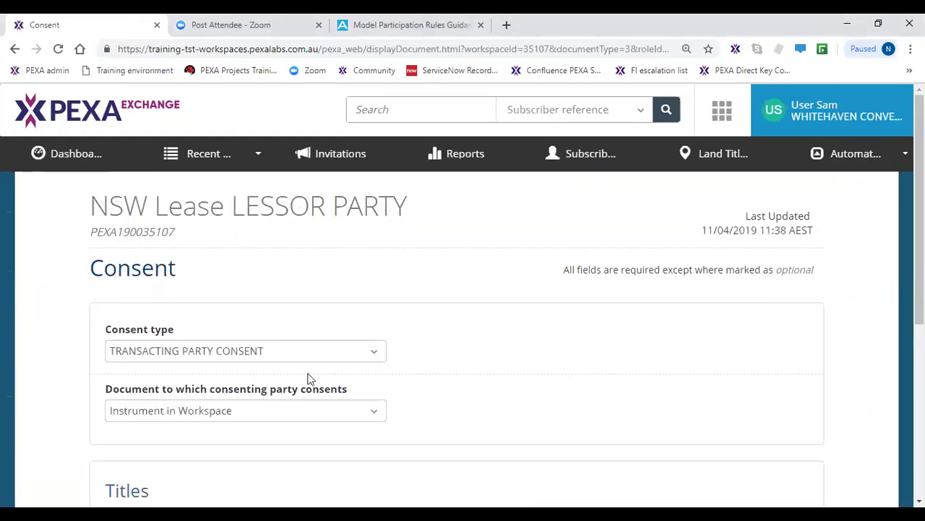
pyautogui.scroll(-2, 307, 377)
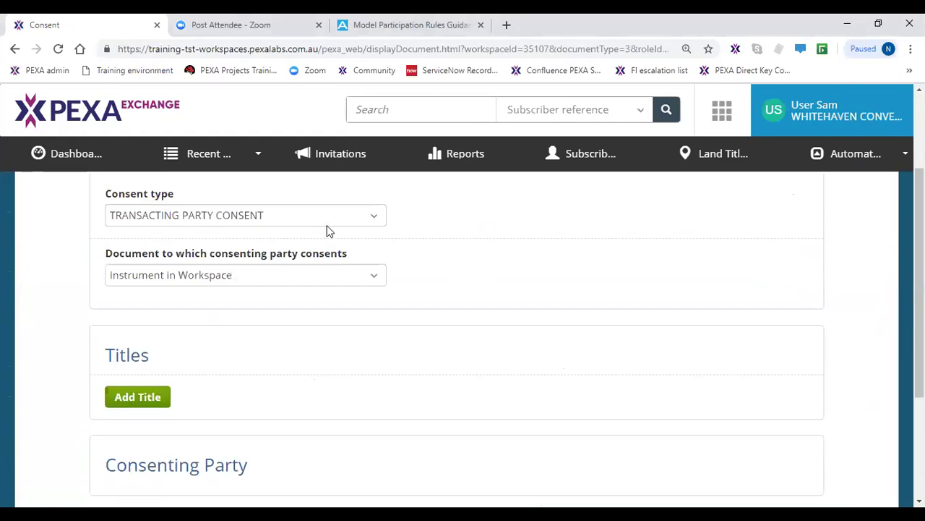
pyautogui.click(324, 219)
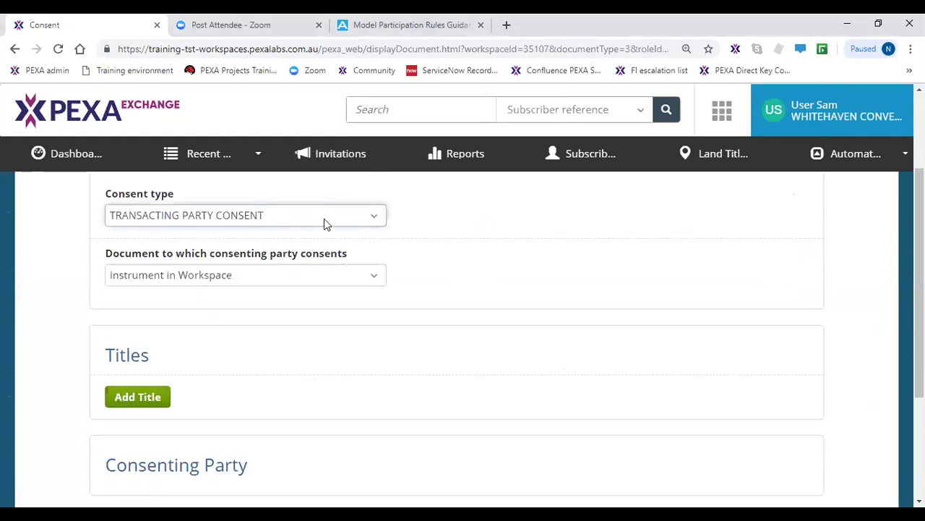
pyautogui.click(275, 284)
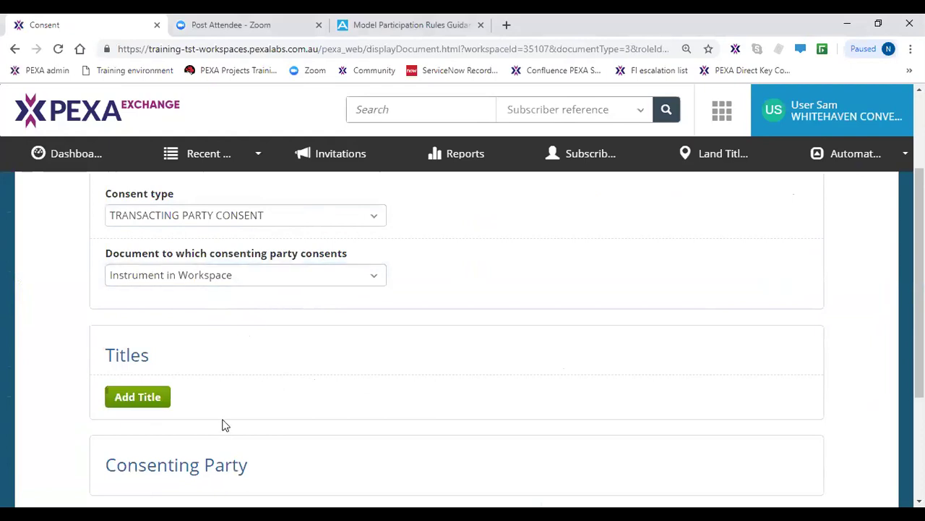
pyautogui.click(150, 405)
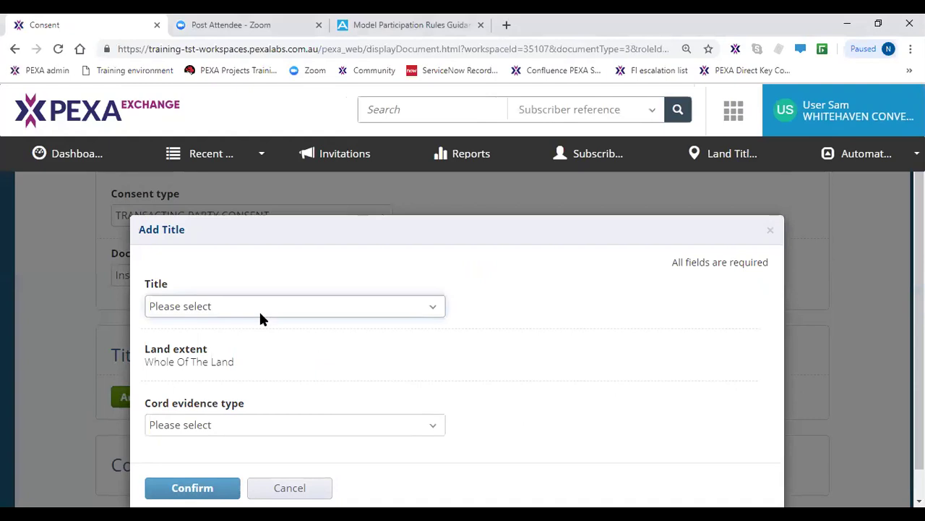
# - Select title 2/SP6261 with evidence type Duplicate Certificate Of Title
pyautogui.click(261, 316)
pyautogui.click(246, 339)
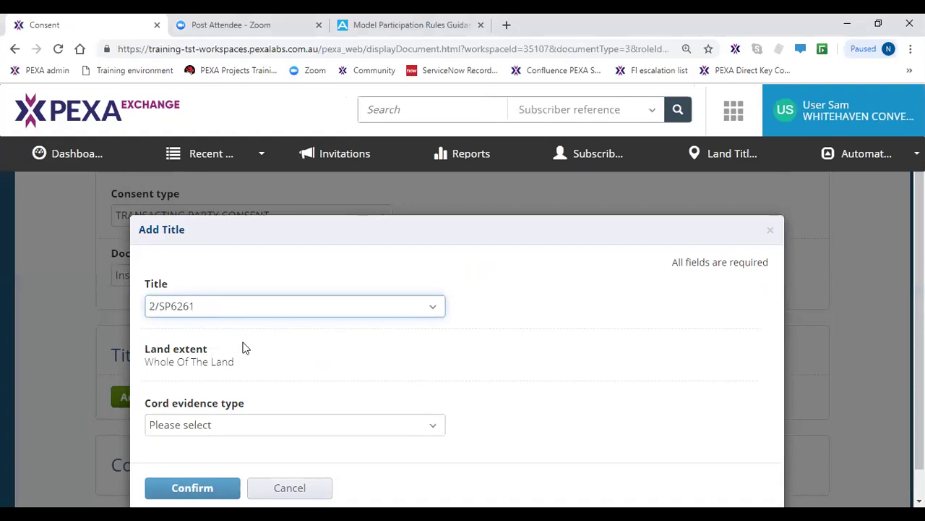
pyautogui.click(243, 434)
pyautogui.click(228, 457)
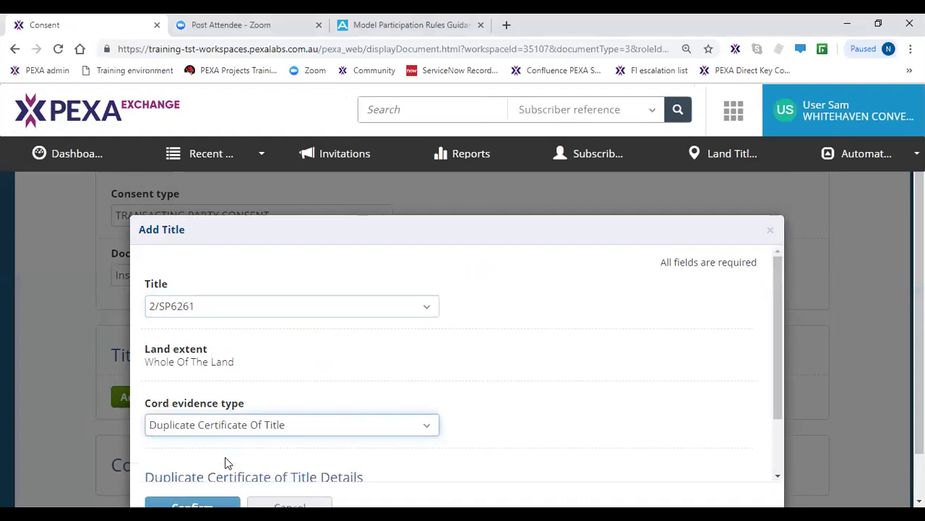
pyautogui.scroll(-1, 227, 463)
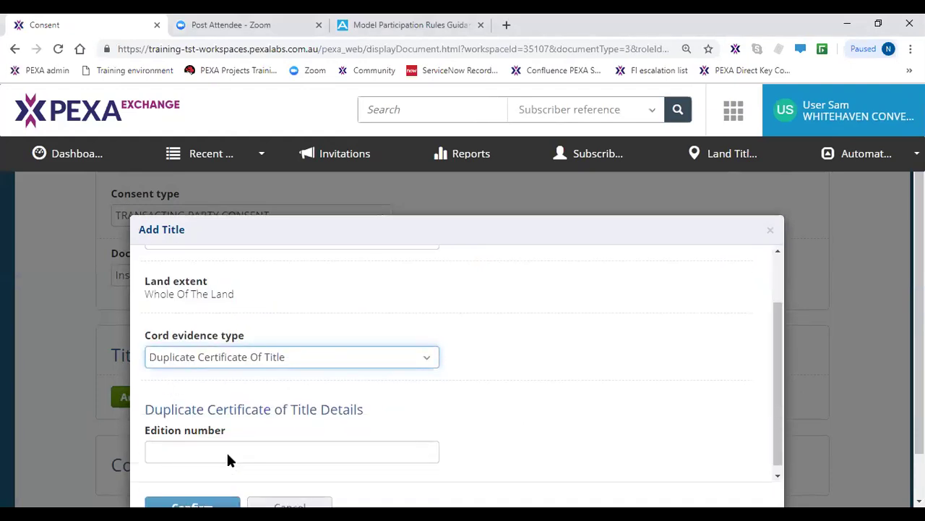
# - Enter edition number 2, edition date 03/04/2019 and the certificate authentication code, then confirm the title
pyautogui.click(229, 454)
pyautogui.write('2')
pyautogui.click(227, 489)
pyautogui.scroll(-1, 241, 470)
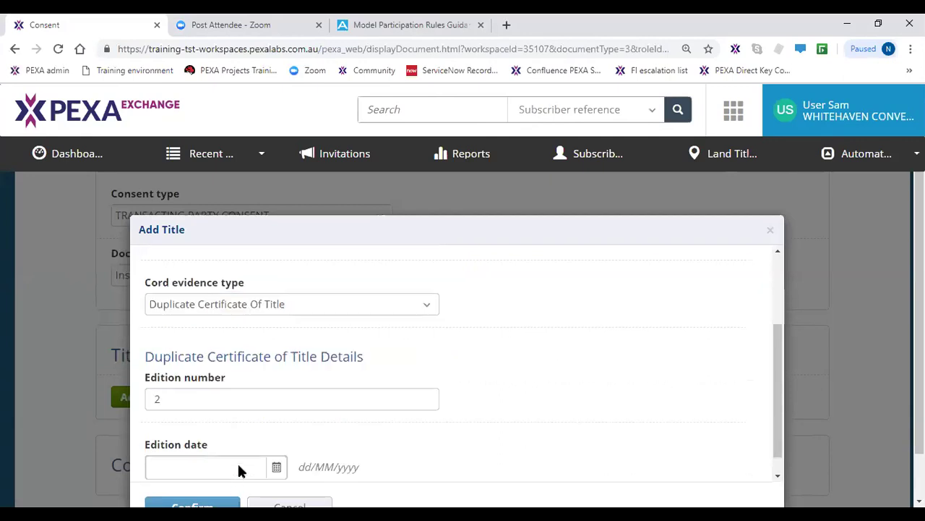
pyautogui.click(276, 395)
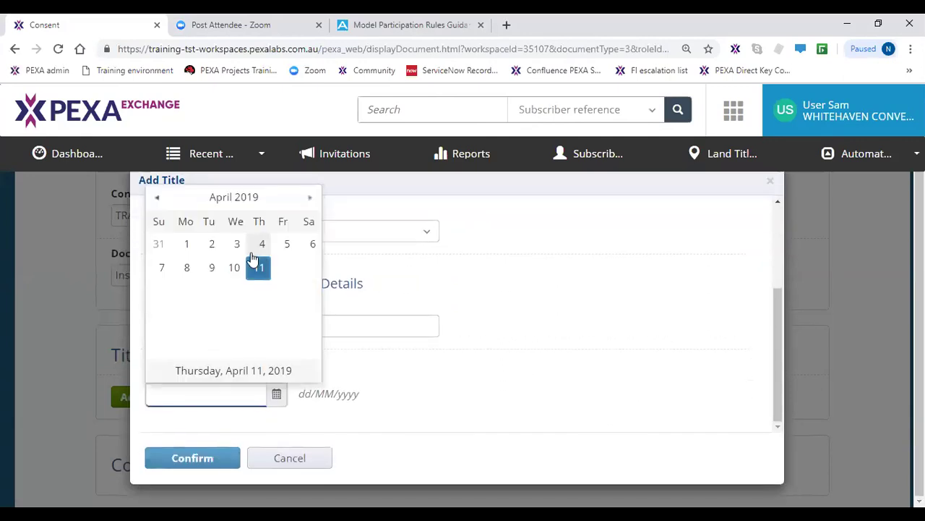
pyautogui.click(240, 244)
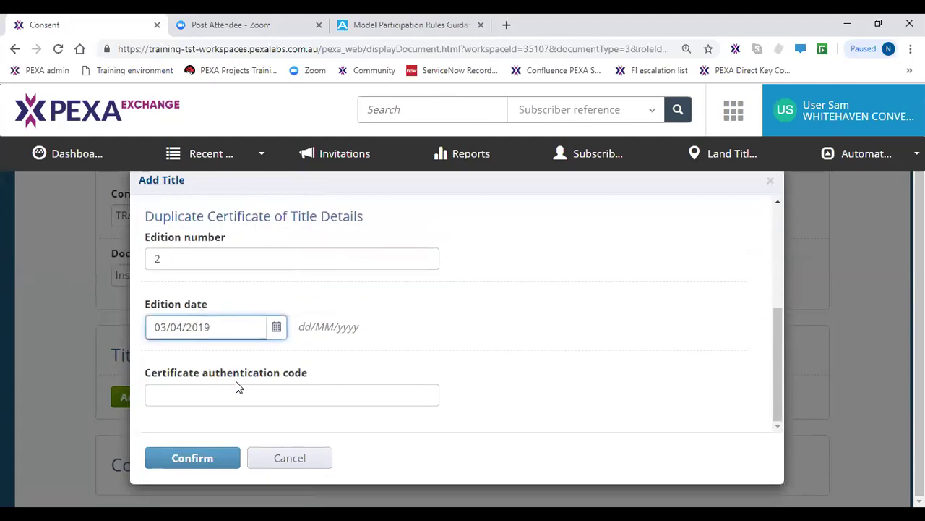
pyautogui.click(234, 396)
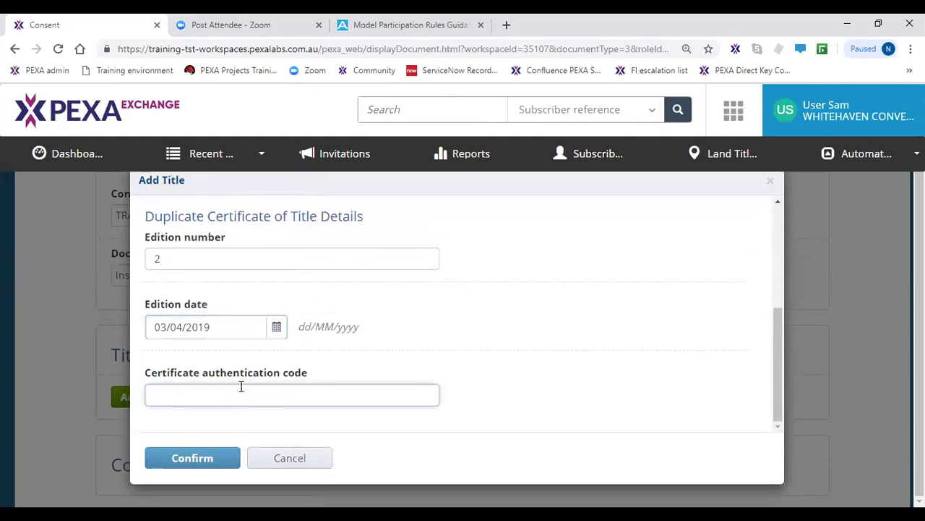
pyautogui.write('2345654323')
pyautogui.click(207, 461)
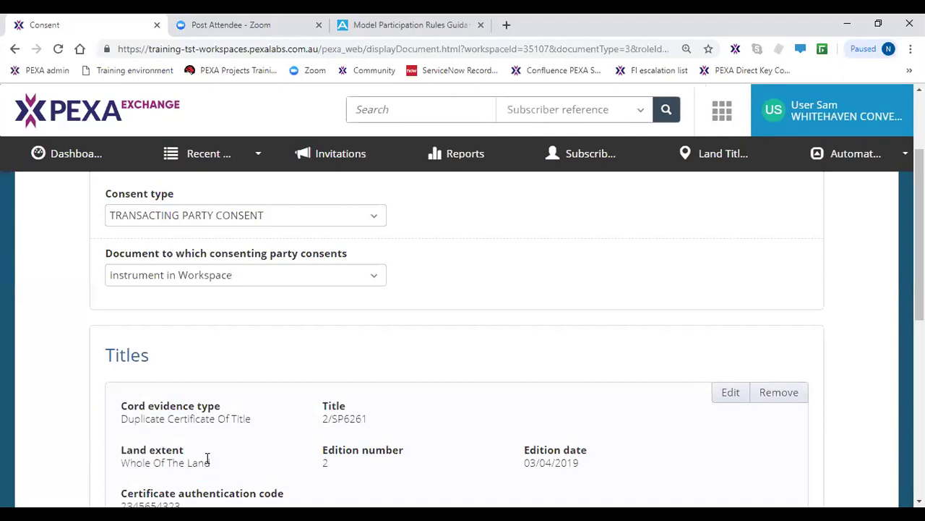
# - Check the added title shows its saved authentication code and edit option
pyautogui.scroll(-2, 207, 458)
pyautogui.click(196, 359)
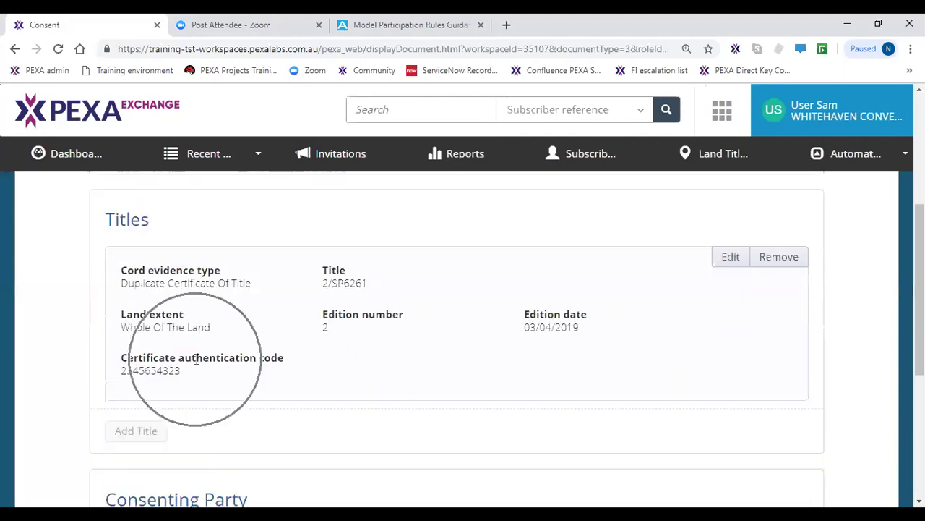
pyautogui.click(725, 259)
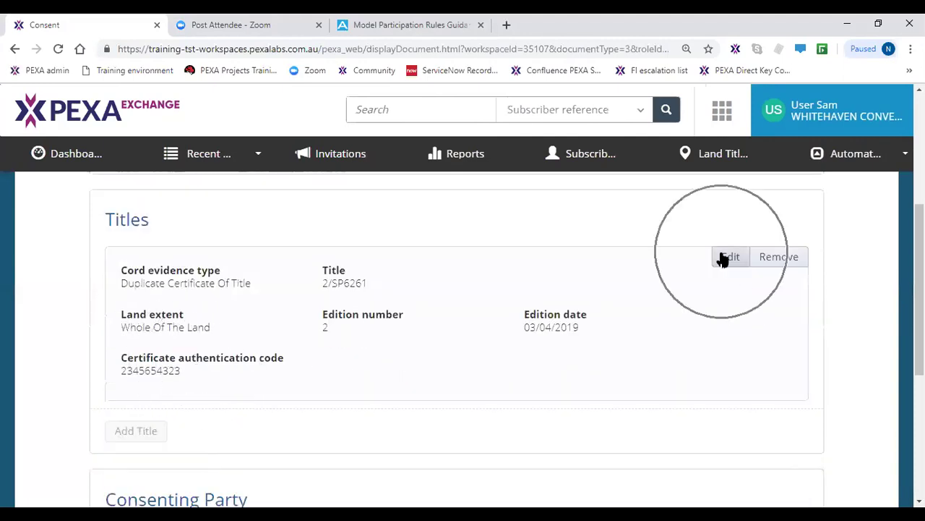
pyautogui.click(725, 259)
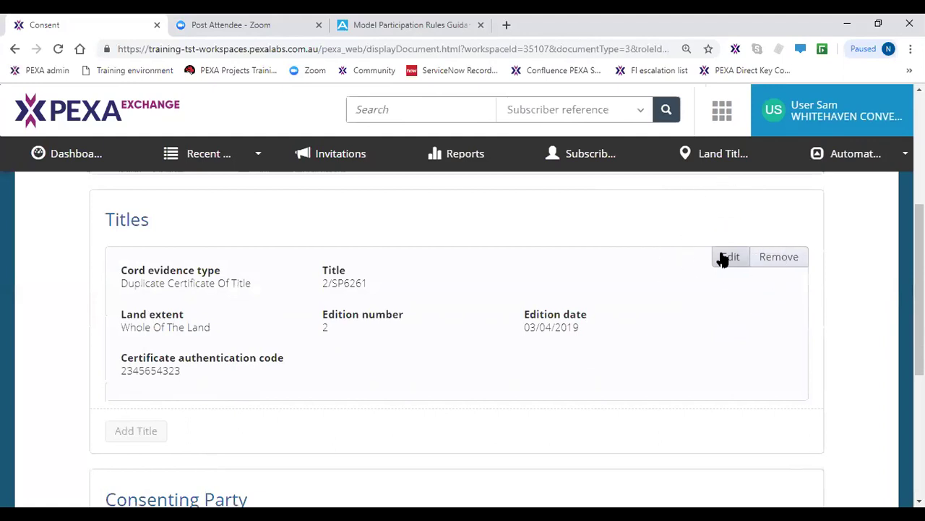
# - Make the second proprietor the consenting party and save the Cord Holder Consent
pyautogui.scroll(-2, 292, 441)
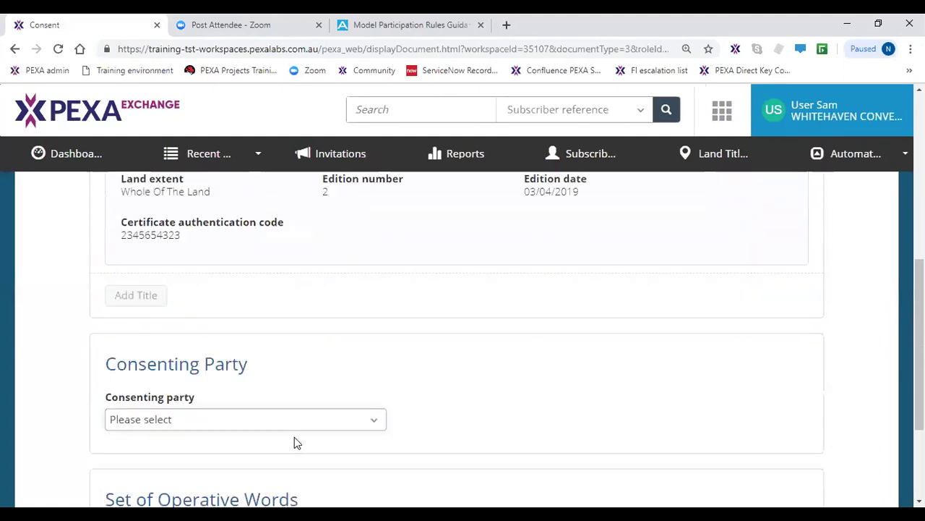
pyautogui.scroll(-1, 295, 429)
pyautogui.click(241, 300)
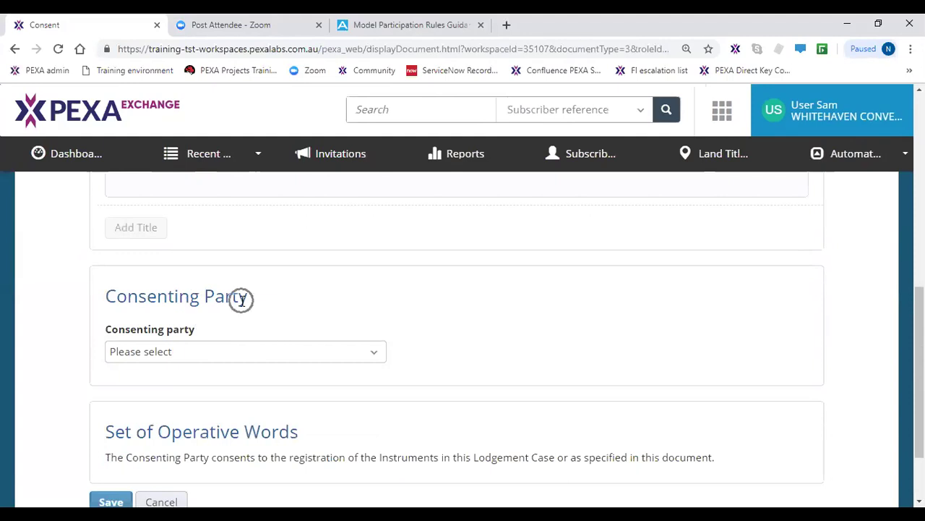
pyautogui.click(252, 355)
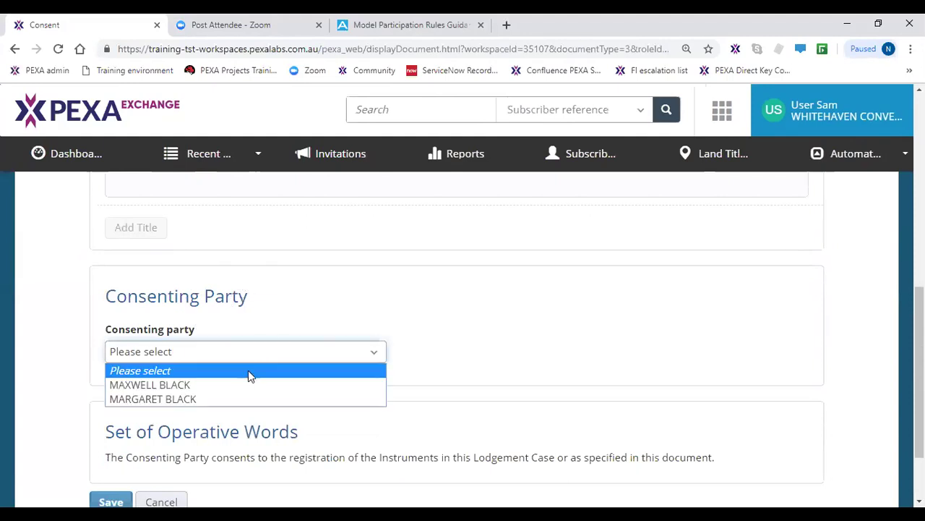
pyautogui.click(243, 385)
pyautogui.click(238, 352)
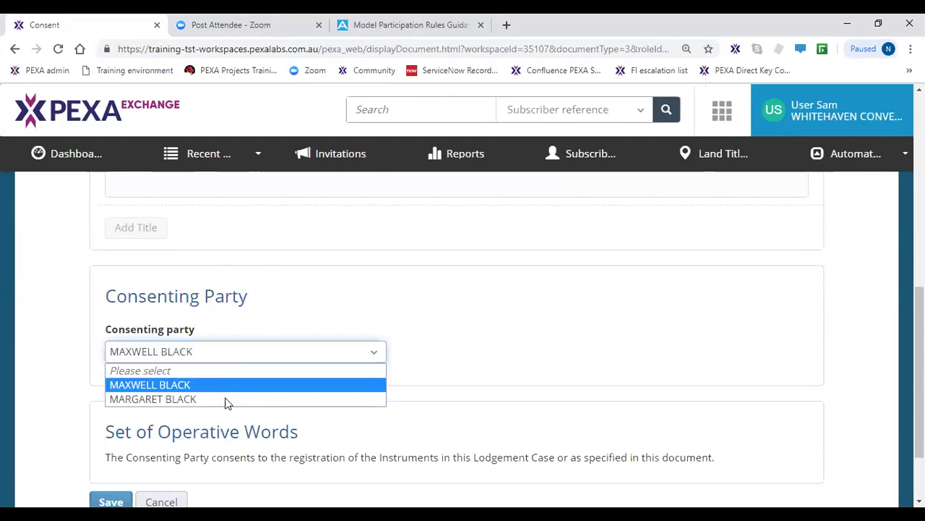
pyautogui.click(224, 399)
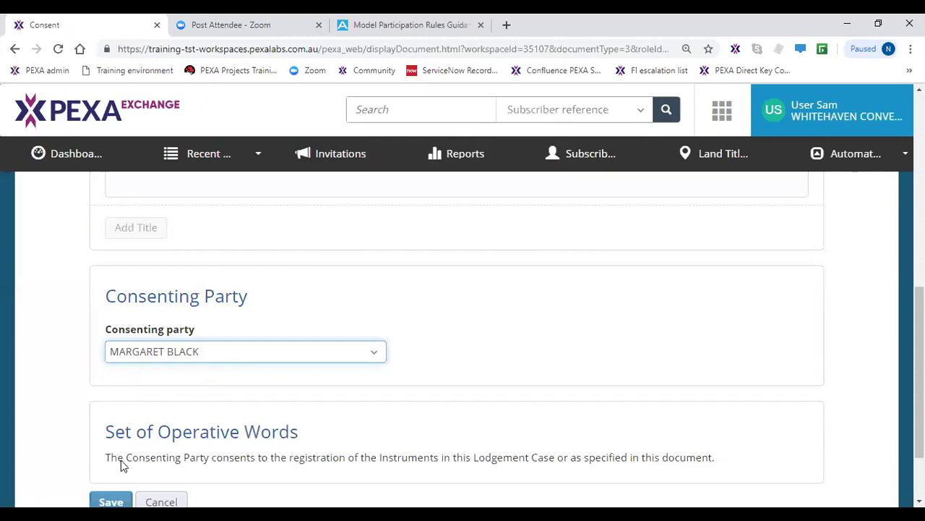
pyautogui.click(110, 502)
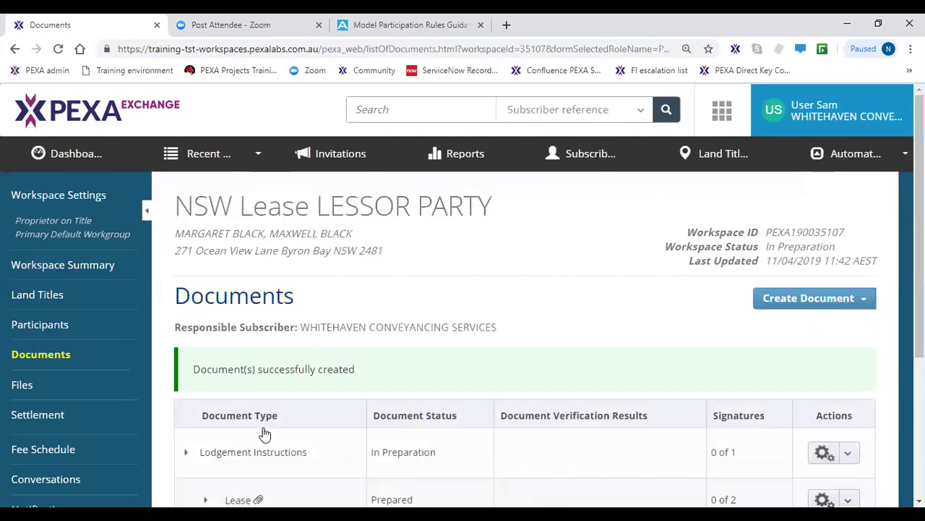
pyautogui.scroll(-2, 265, 432)
pyautogui.click(307, 372)
pyautogui.click(255, 367)
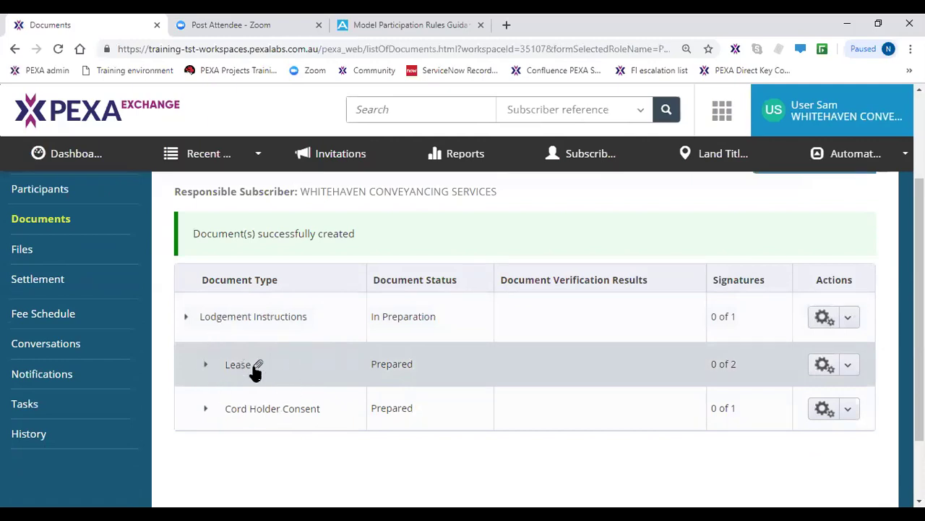
pyautogui.click(265, 423)
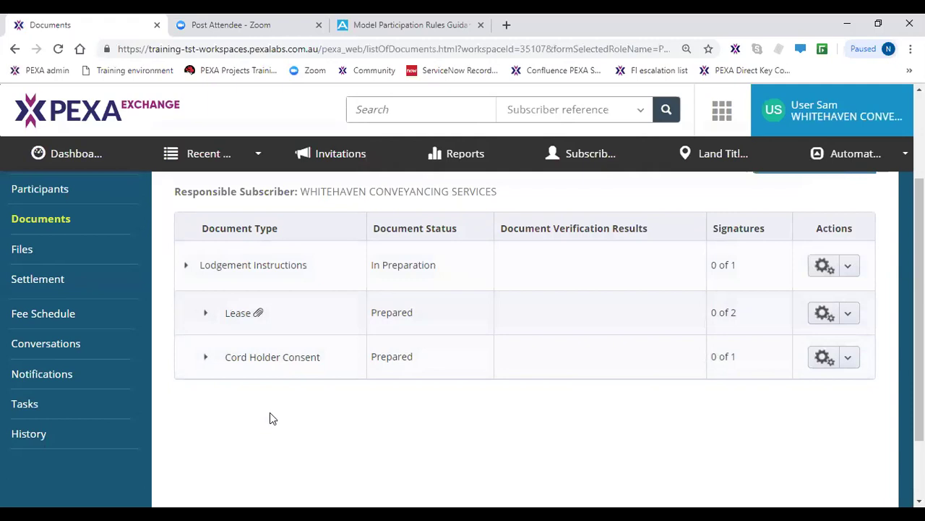
pyautogui.click(428, 275)
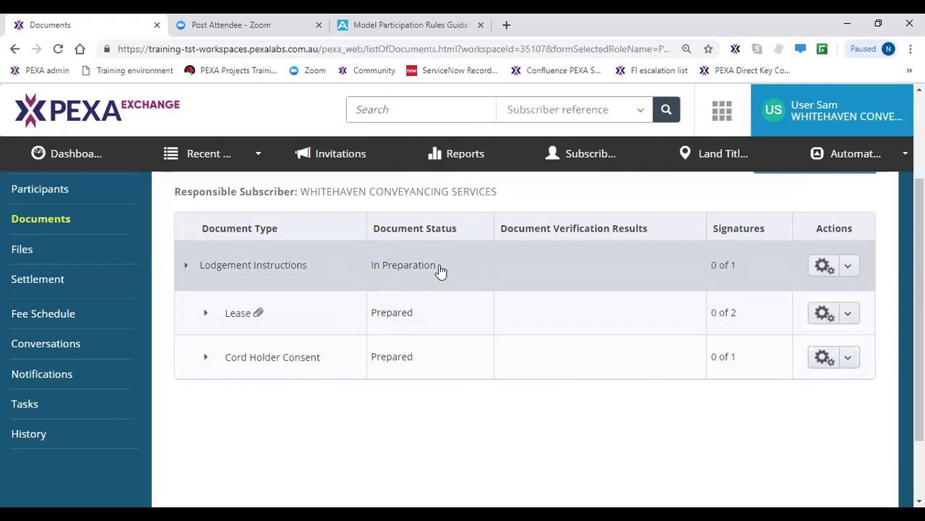
pyautogui.click(439, 269)
pyautogui.click(439, 268)
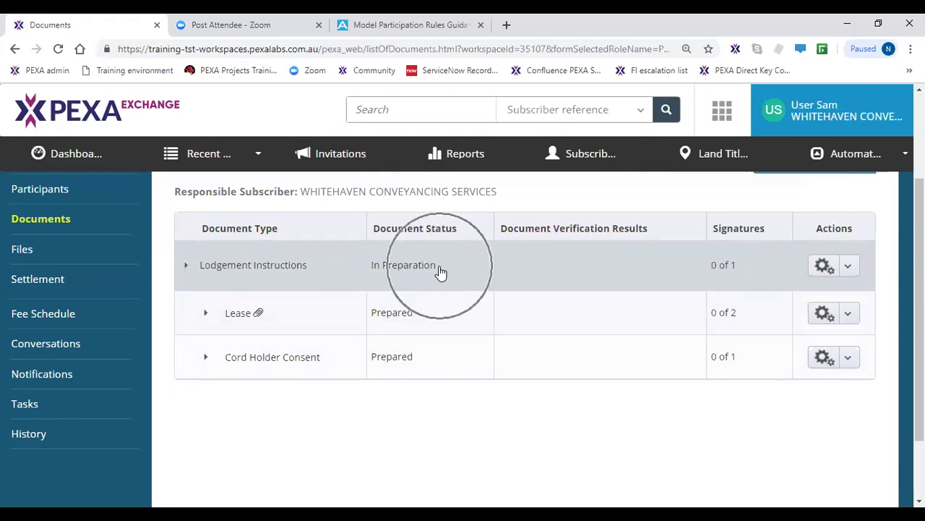
pyautogui.click(324, 195)
pyautogui.click(325, 197)
pyautogui.click(326, 200)
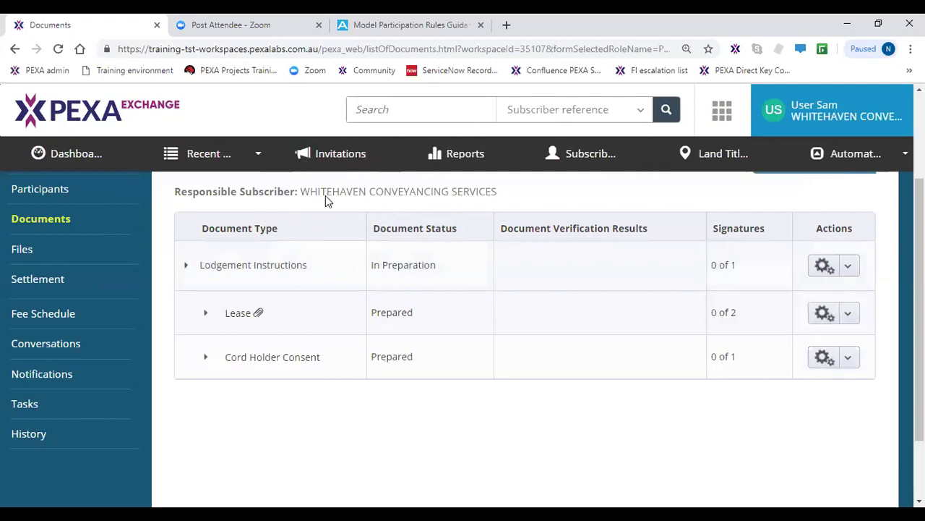
pyautogui.click(331, 290)
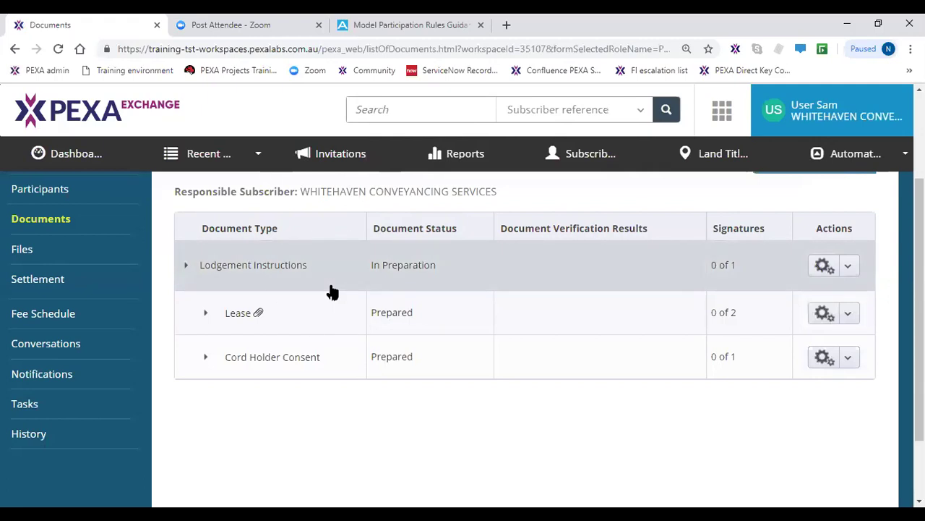
pyautogui.click(853, 272)
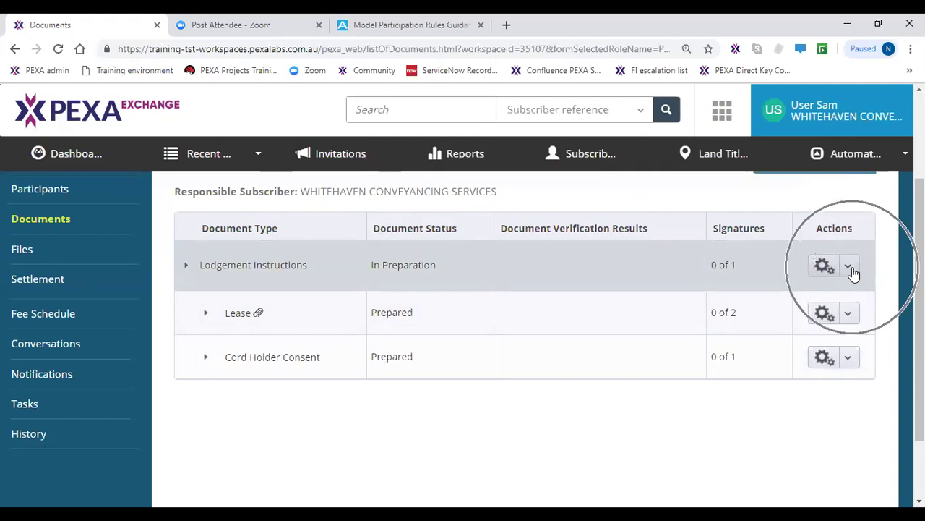
# - Edit the Lodgement Instructions, check the Order Of Lodgement has the Lease first, and save
pyautogui.click(780, 297)
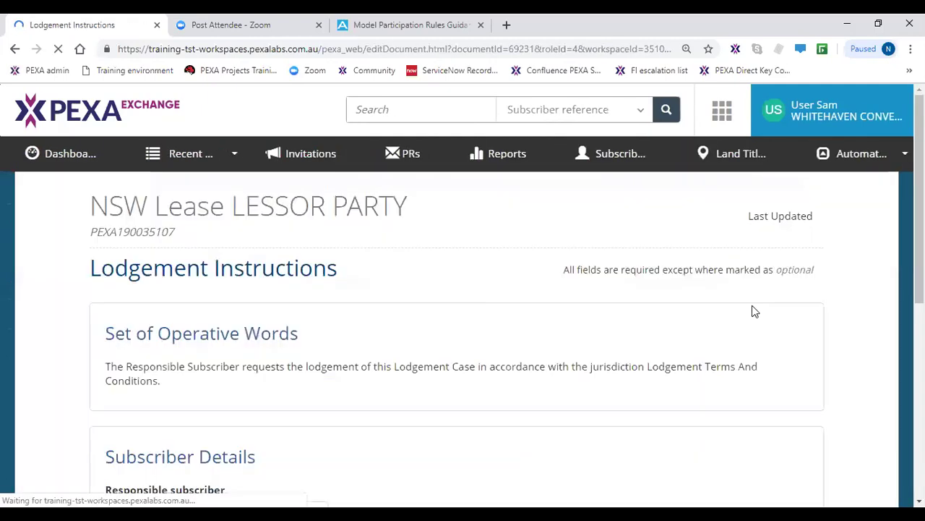
pyautogui.scroll(-2, 582, 378)
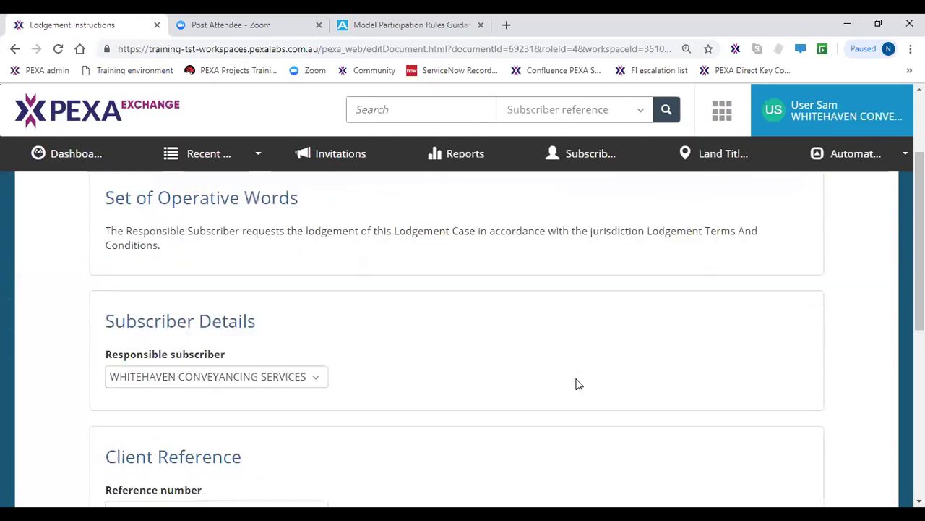
pyautogui.scroll(-2, 579, 384)
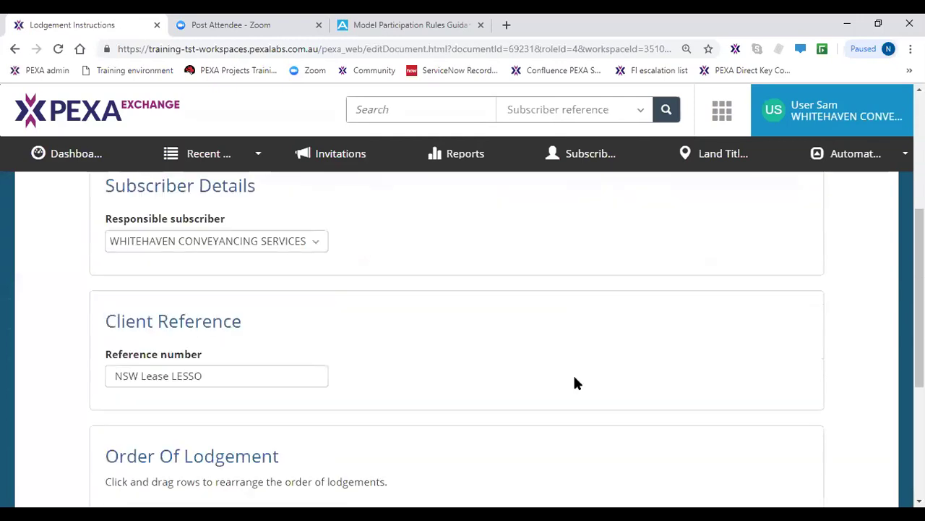
pyautogui.scroll(-1, 576, 383)
pyautogui.scroll(-1, 576, 382)
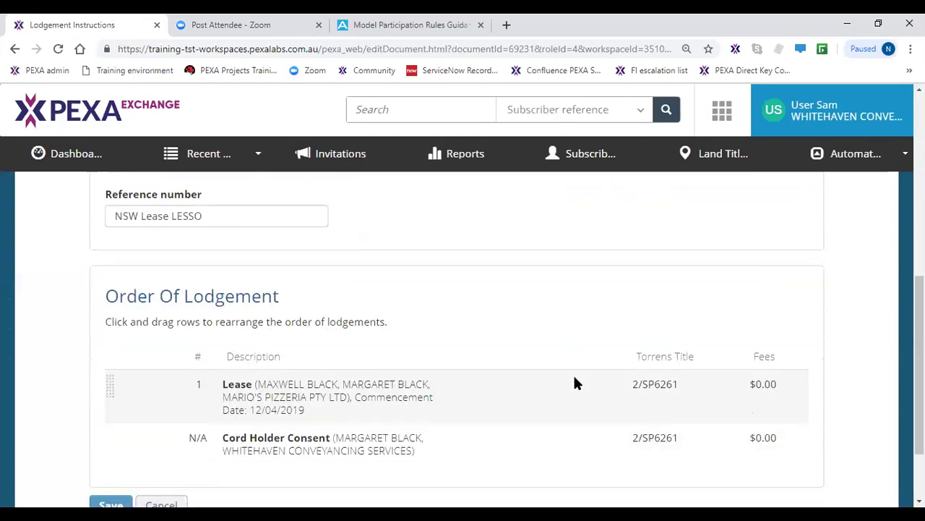
pyautogui.scroll(-1, 577, 382)
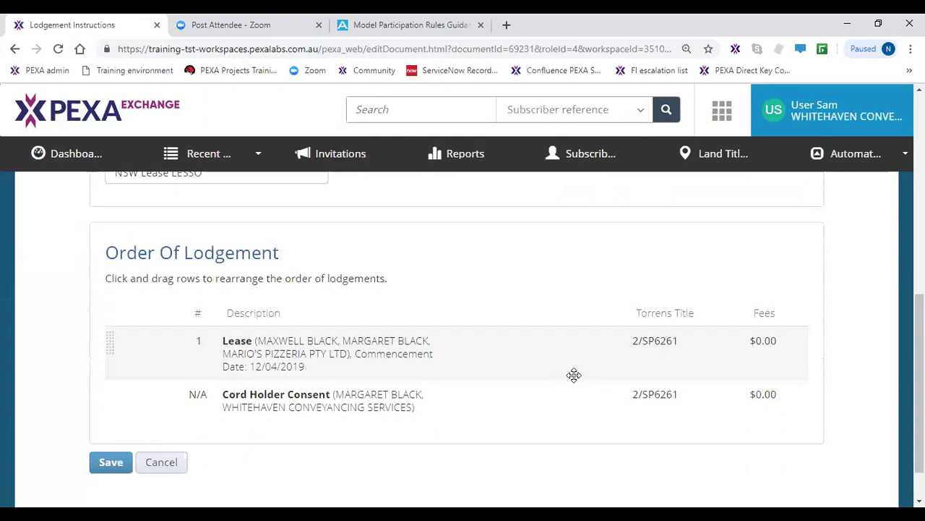
pyautogui.scroll(-1, 575, 378)
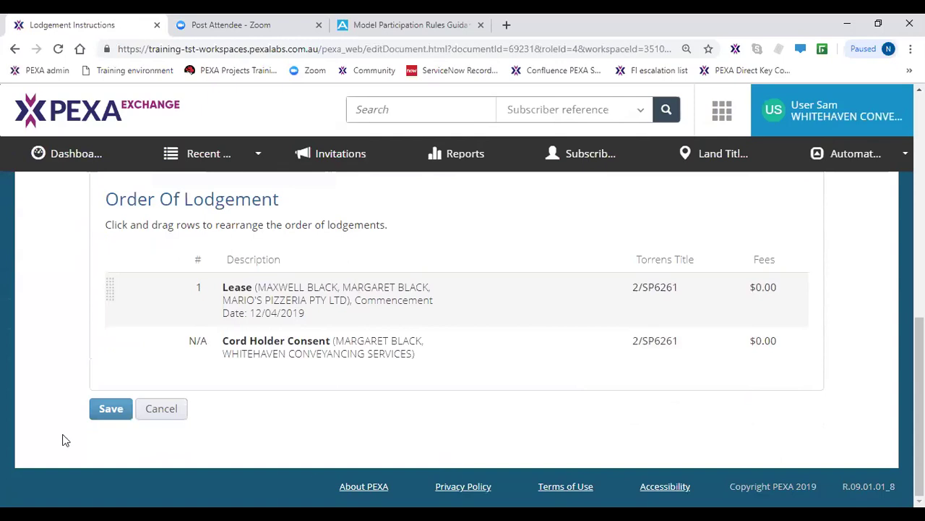
pyautogui.click(307, 356)
pyautogui.click(98, 418)
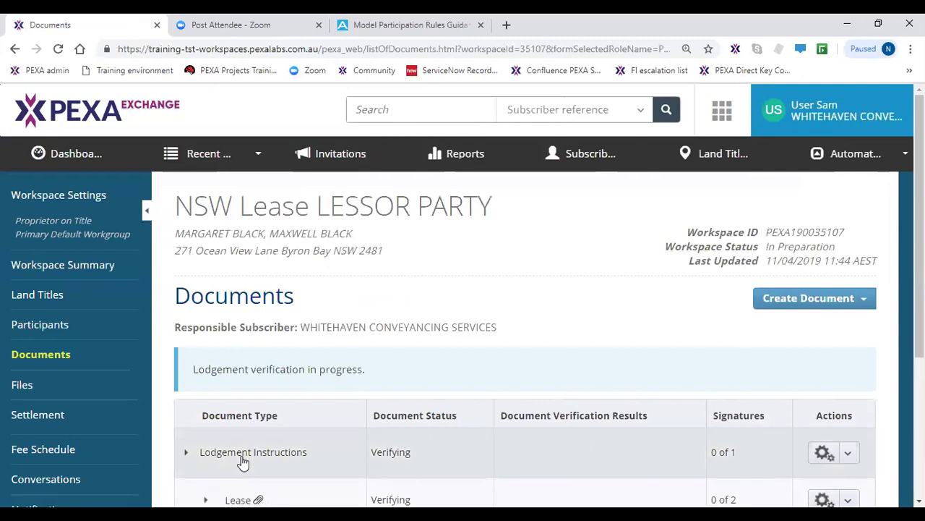
# - Check all three documents show Successful verification and open the Lease's Actions dropdown
pyautogui.scroll(-2, 239, 461)
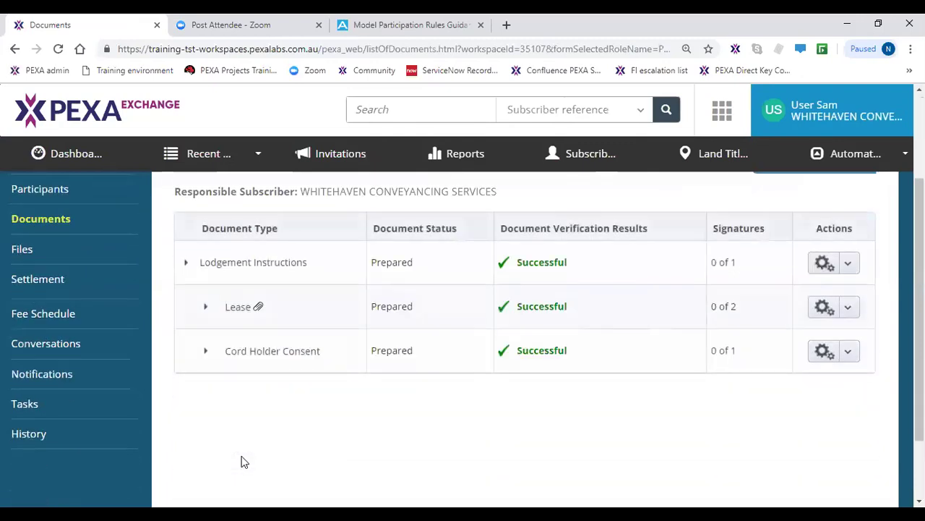
pyautogui.click(562, 310)
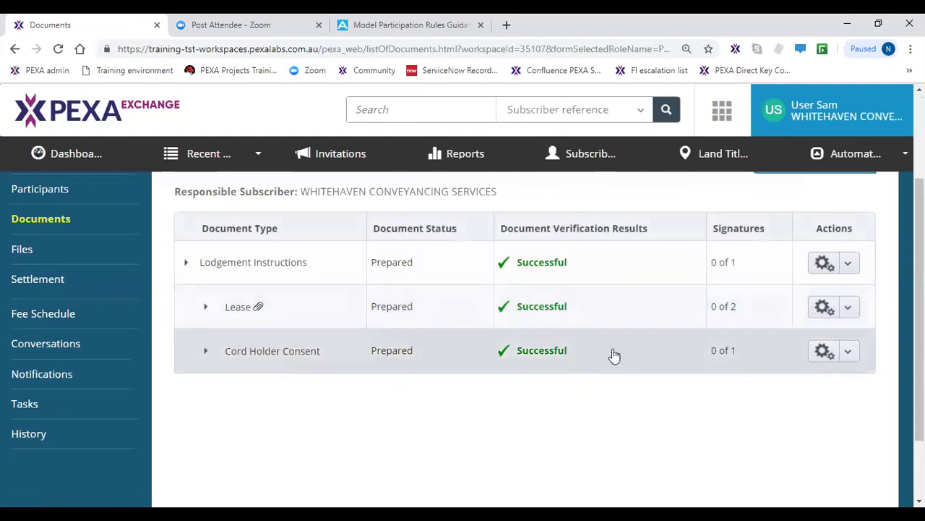
pyautogui.click(851, 309)
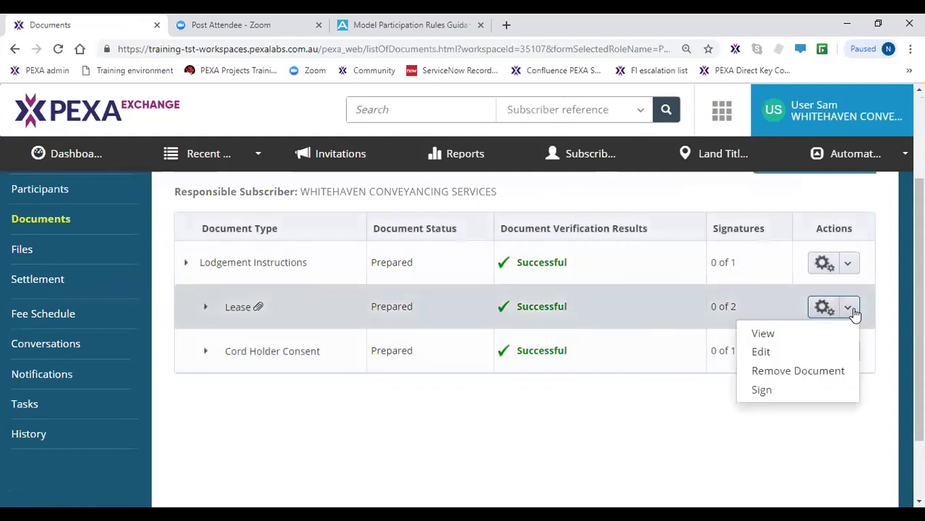
pyautogui.click(792, 334)
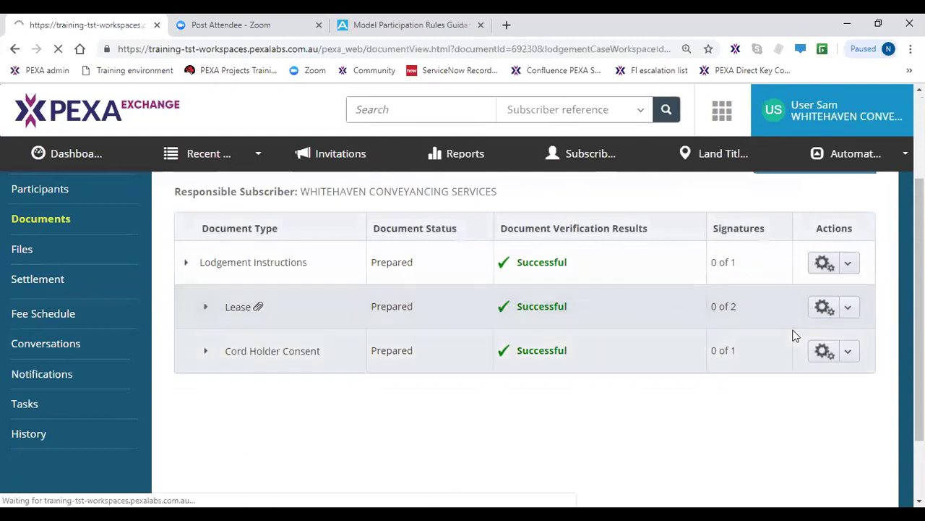
pyautogui.scroll(-5, 591, 434)
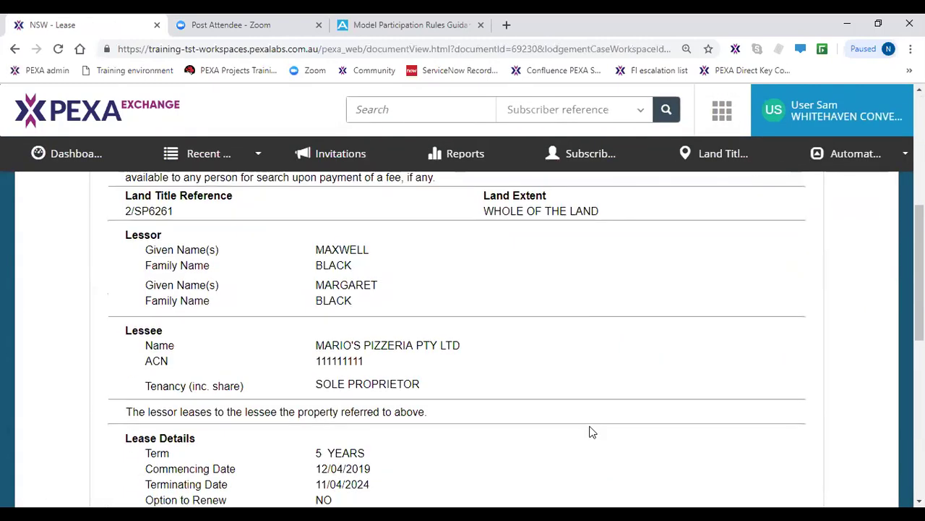
pyautogui.scroll(-1, 591, 433)
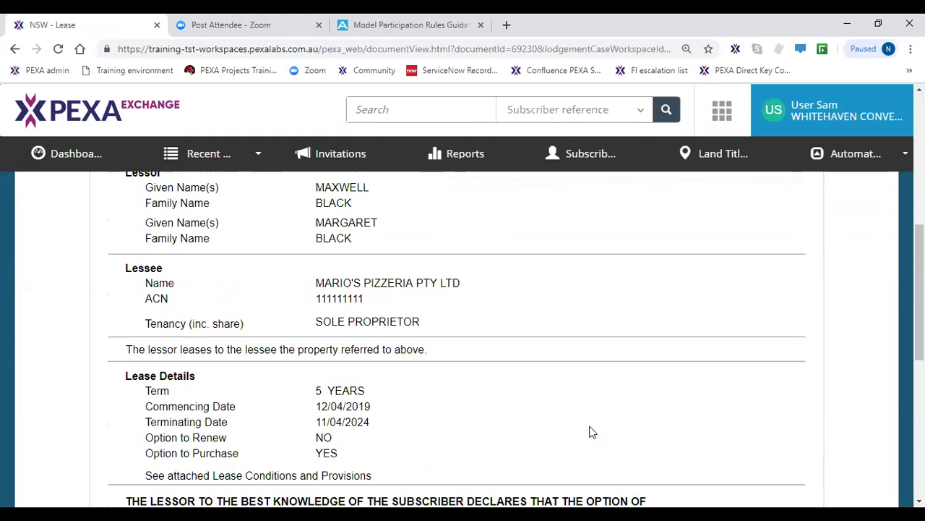
pyautogui.rightClick(527, 295)
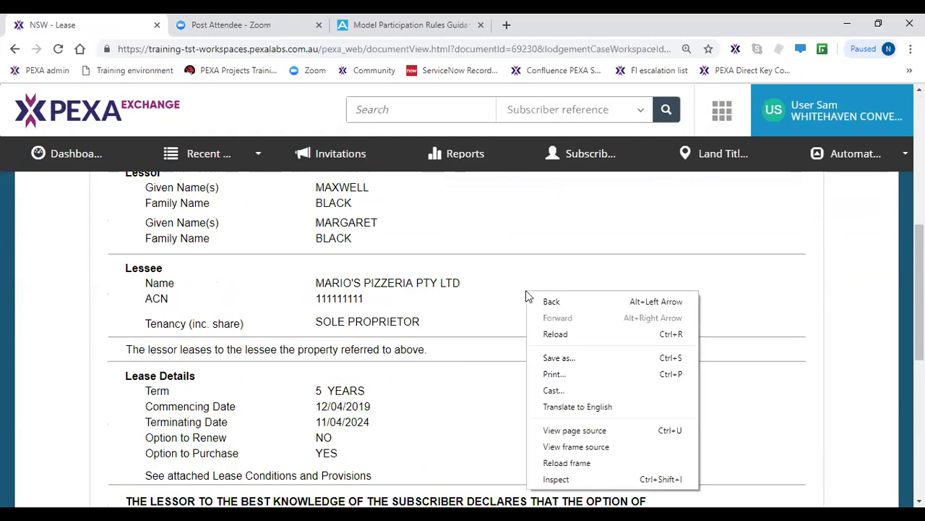
pyautogui.click(564, 375)
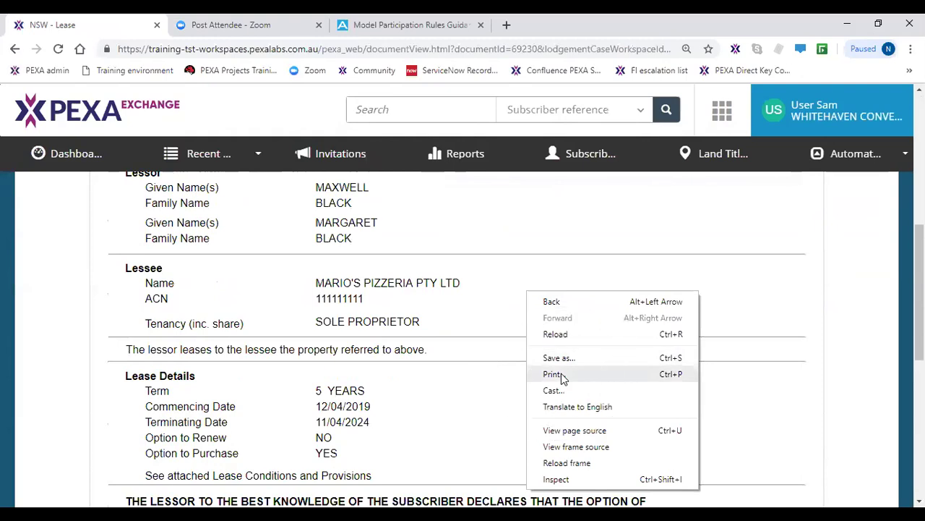
pyautogui.click(563, 376)
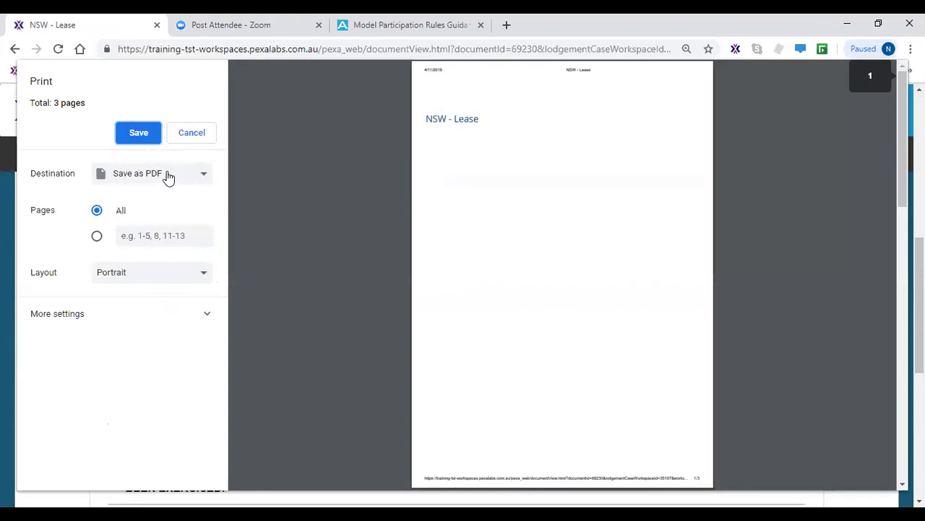
pyautogui.click(136, 141)
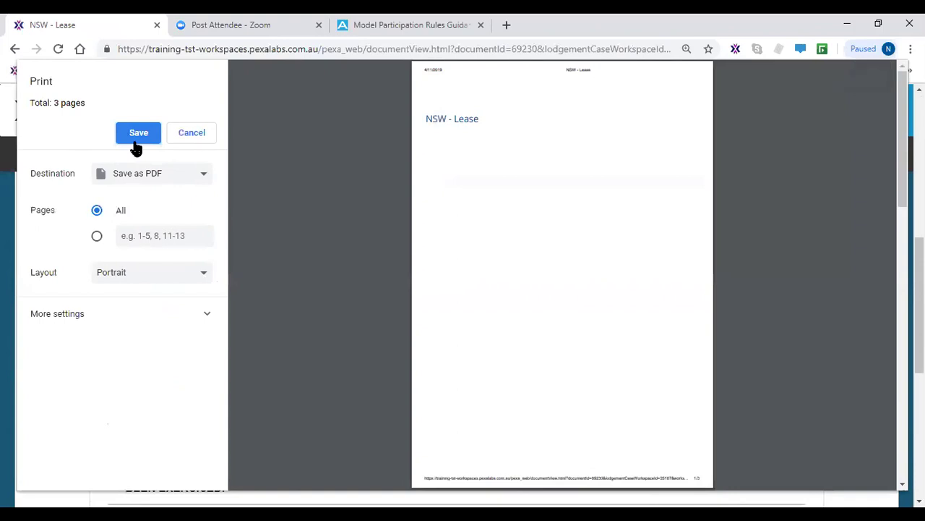
pyautogui.click(165, 180)
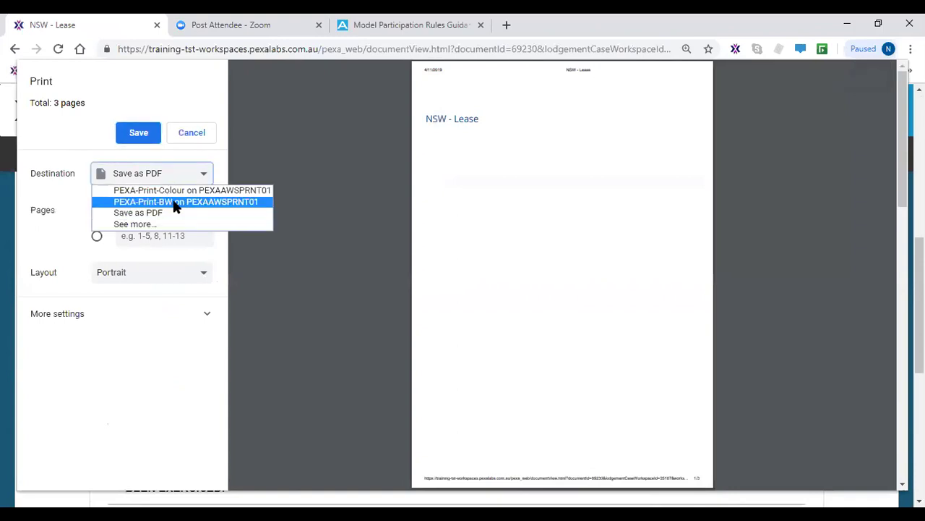
pyautogui.click(201, 136)
pyautogui.click(201, 136)
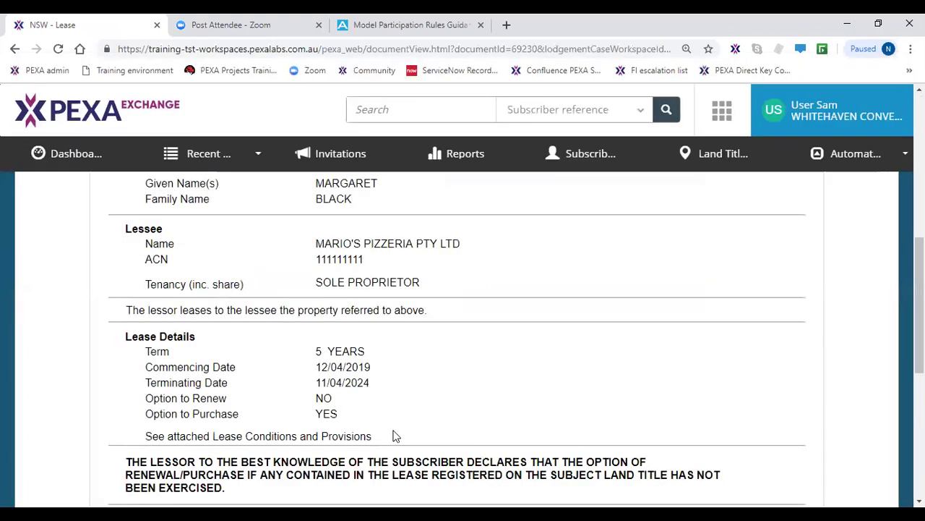
pyautogui.scroll(-5, 207, 420)
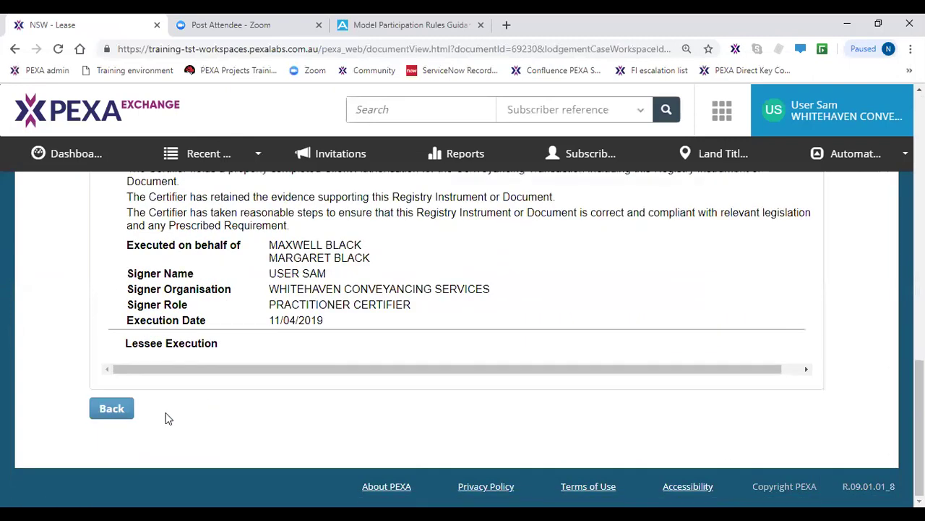
pyautogui.click(116, 412)
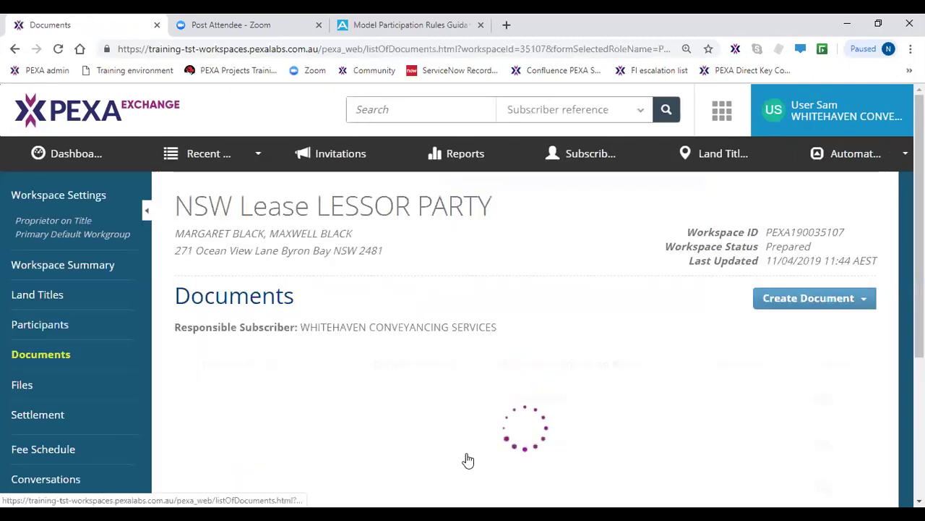
# - Choose Sign for the Lease and tick the Lodgement Instructions and Lease certification statements
pyautogui.scroll(-1, 481, 448)
pyautogui.click(848, 373)
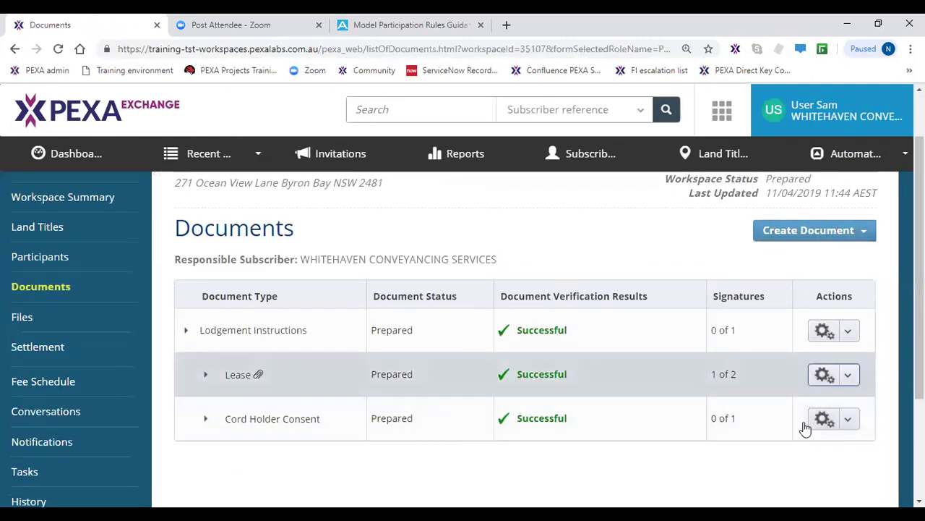
pyautogui.click(772, 463)
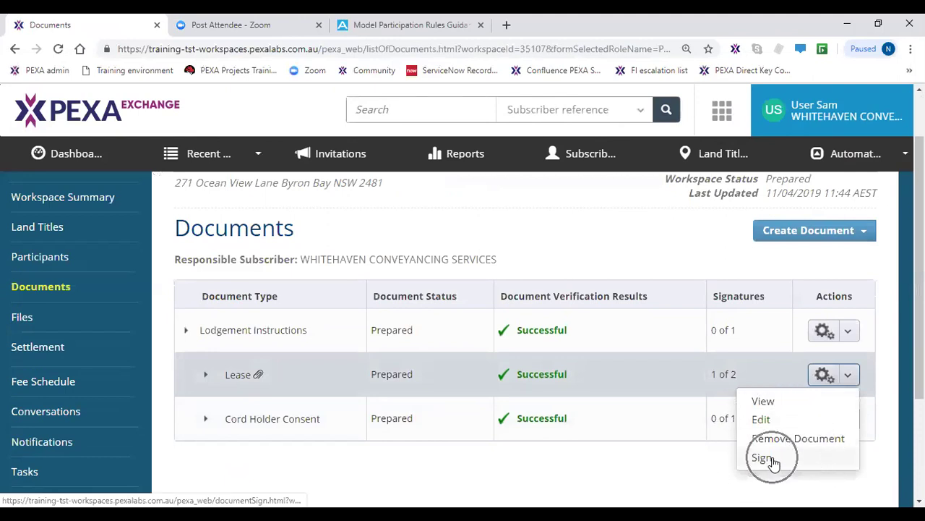
pyautogui.click(772, 462)
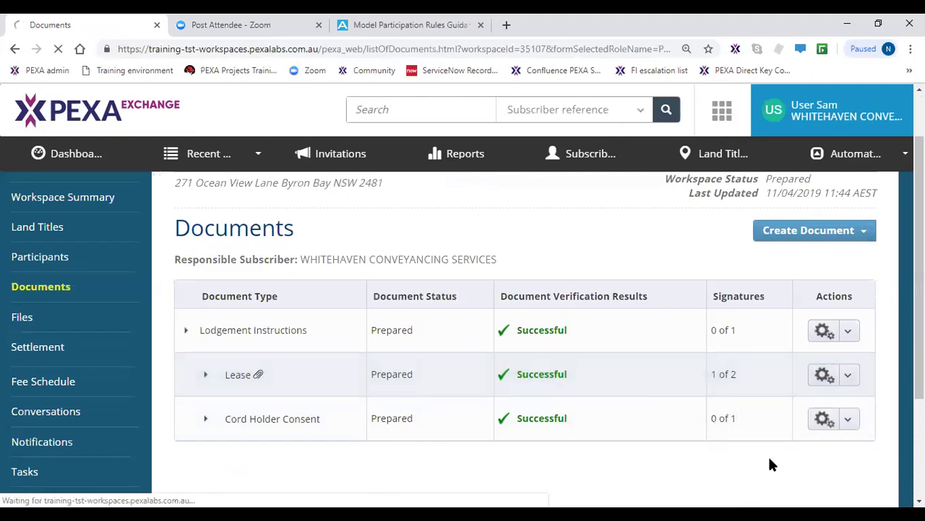
pyautogui.scroll(-2, 262, 446)
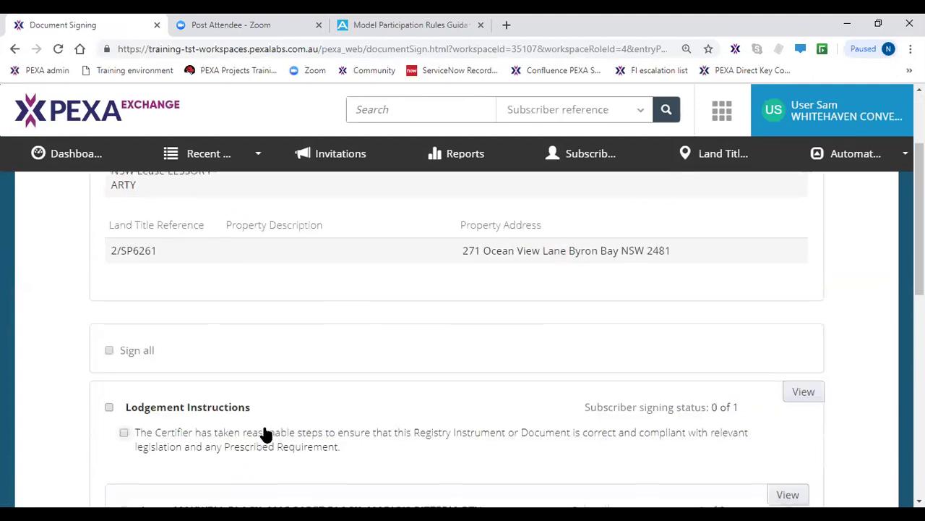
pyautogui.scroll(-1, 265, 434)
pyautogui.click(164, 369)
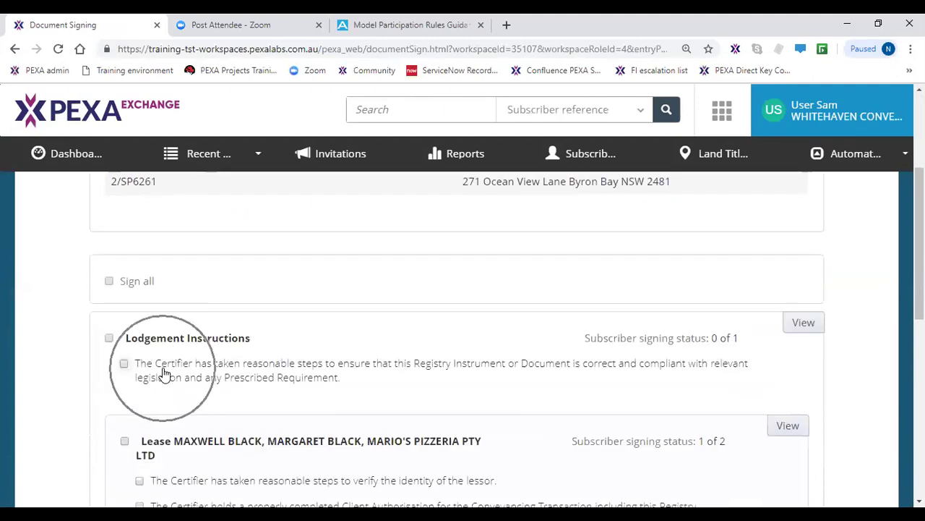
pyautogui.click(109, 338)
pyautogui.scroll(-3, 185, 394)
pyautogui.click(184, 300)
pyautogui.click(198, 283)
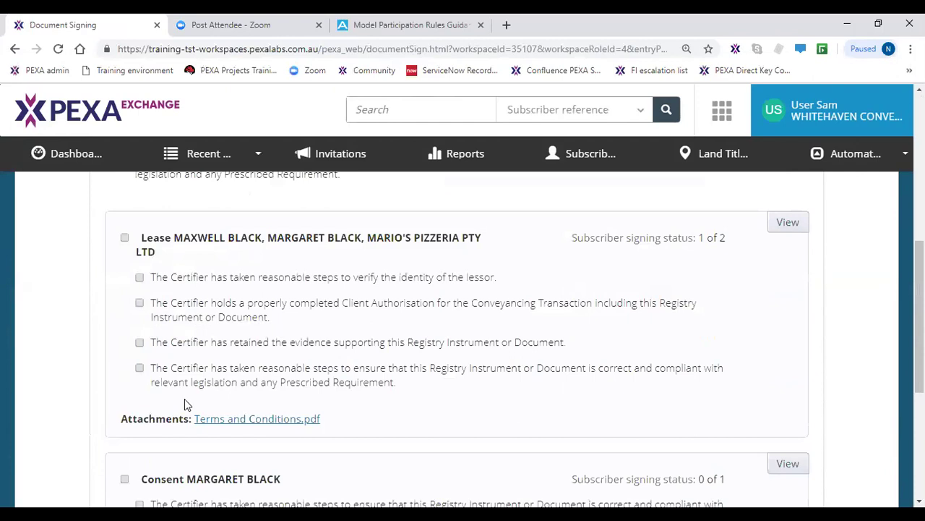
# - Tick the remaining certification, select Sign all, and sign all three documents
pyautogui.scroll(-2, 184, 399)
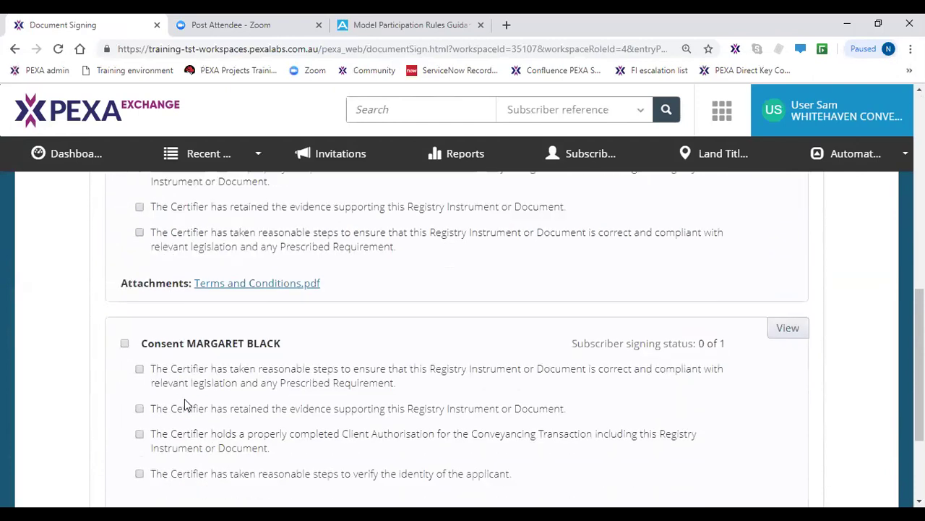
pyautogui.scroll(-1, 184, 399)
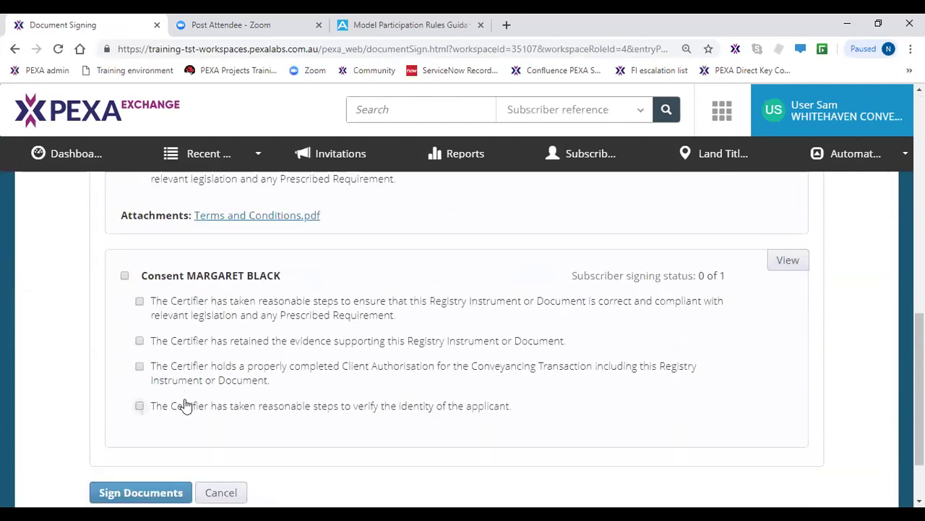
pyautogui.click(198, 345)
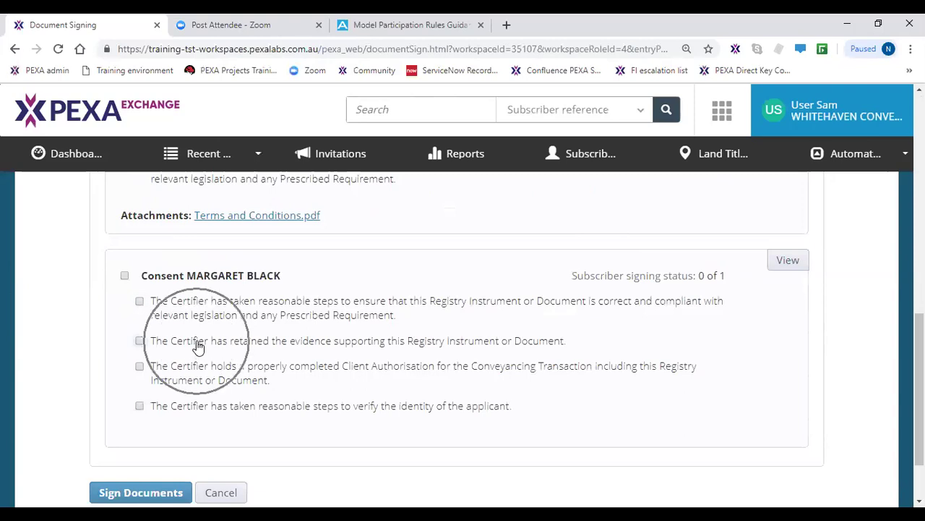
pyautogui.scroll(4, 186, 354)
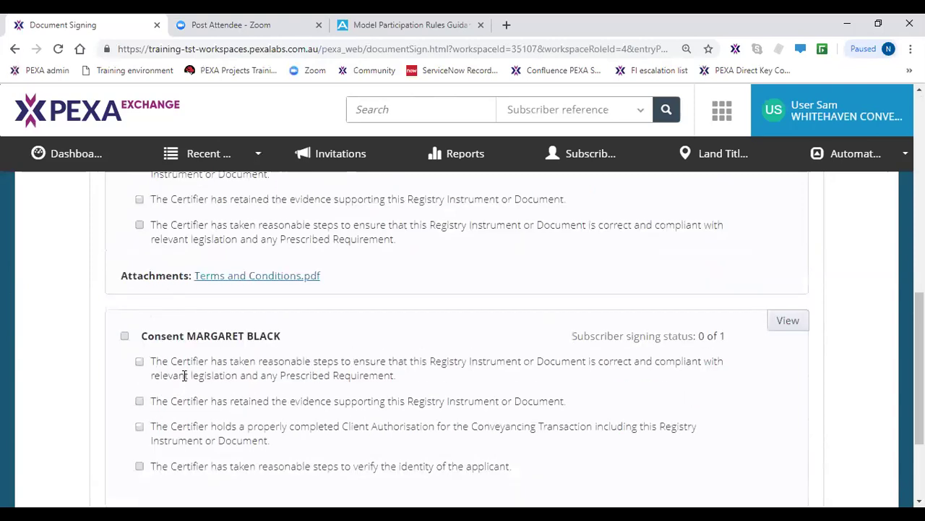
pyautogui.scroll(2, 127, 247)
pyautogui.click(108, 280)
pyautogui.scroll(-6, 186, 354)
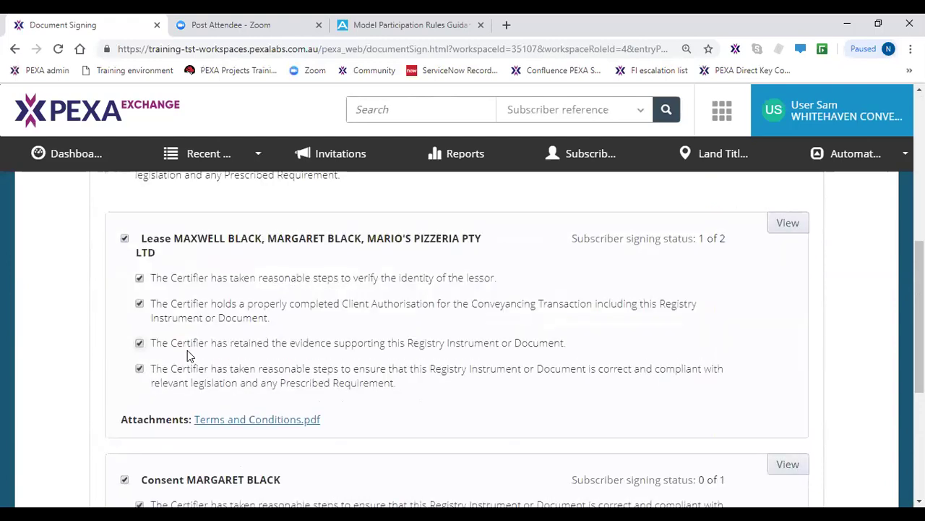
pyautogui.scroll(-1, 186, 354)
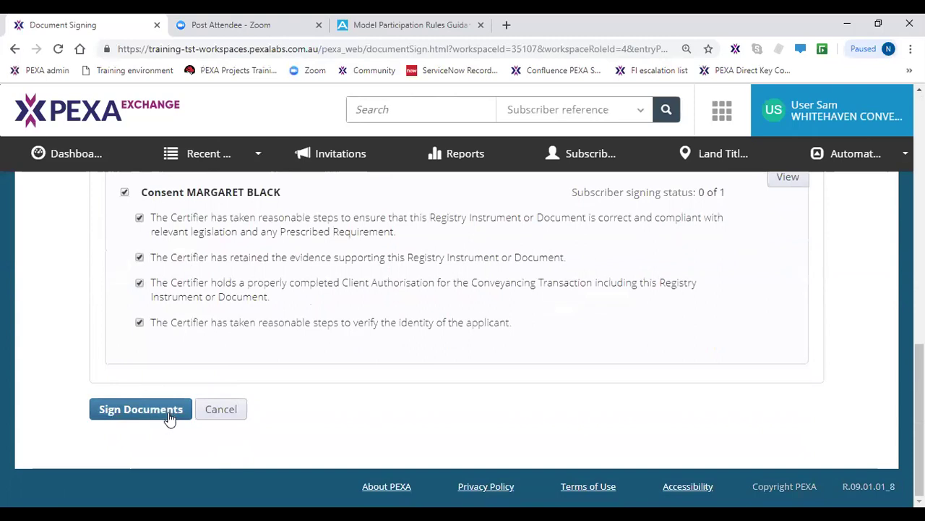
pyautogui.click(167, 416)
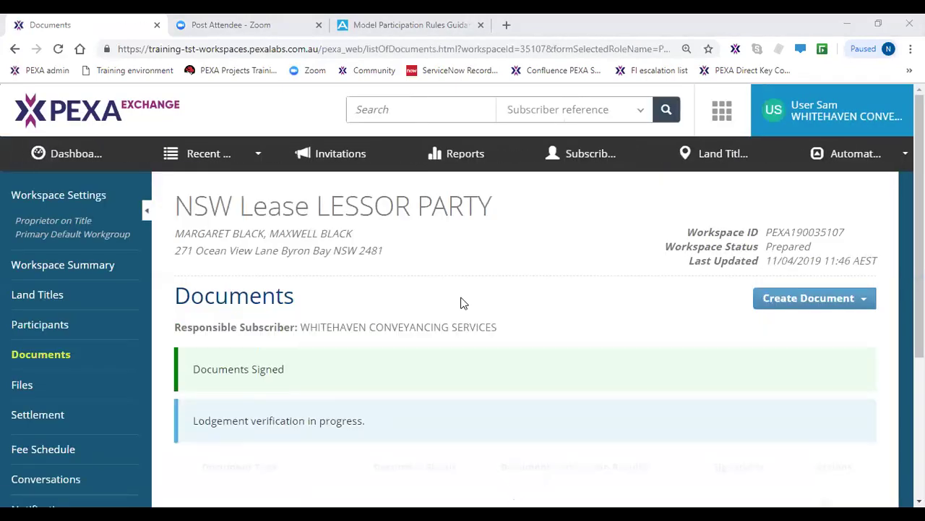
# - Confirm all documents are Signed with Successful verification, then expand the Lease showing 2 of 2 signatures
pyautogui.scroll(-2, 445, 321)
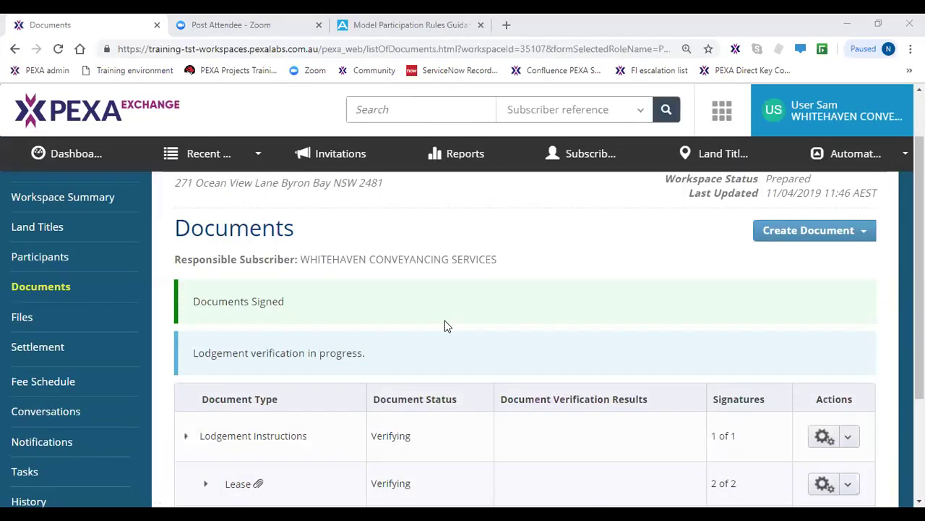
pyautogui.click(348, 284)
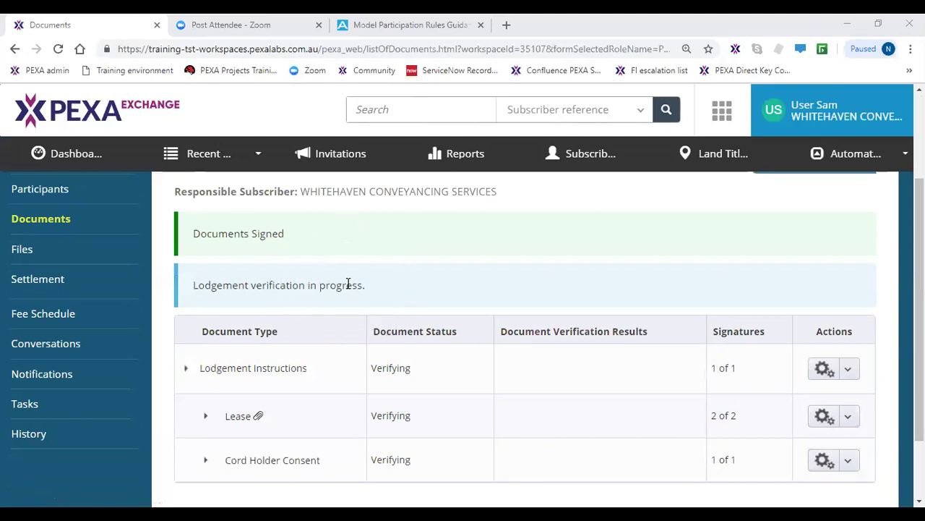
pyautogui.scroll(-1, 348, 284)
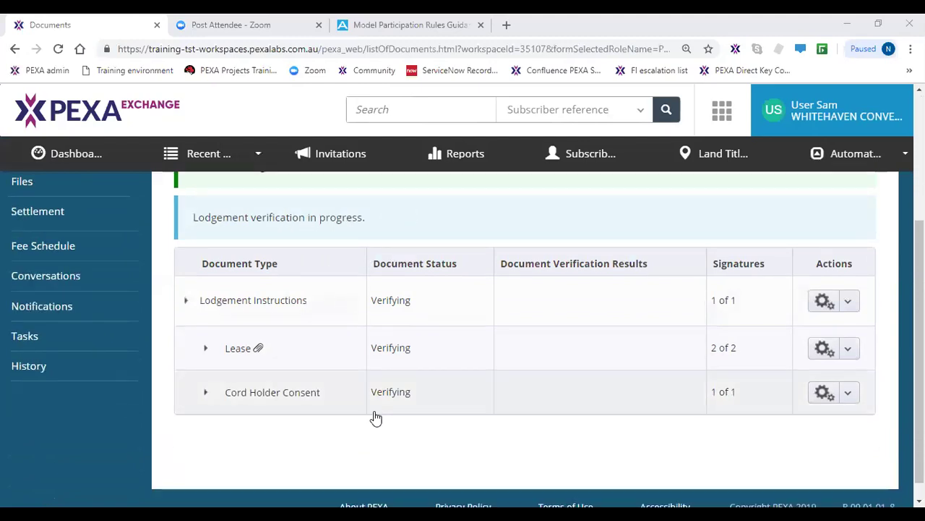
pyautogui.click(227, 355)
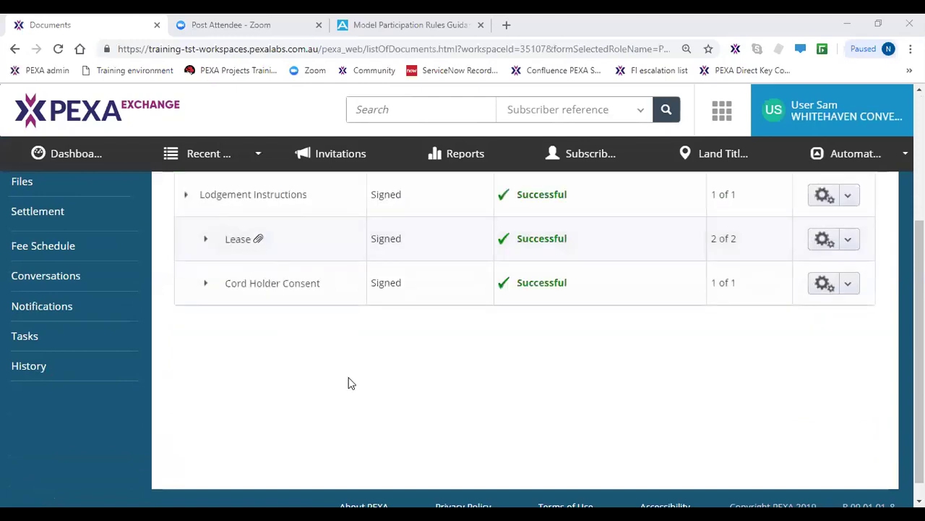
pyautogui.scroll(1, 359, 394)
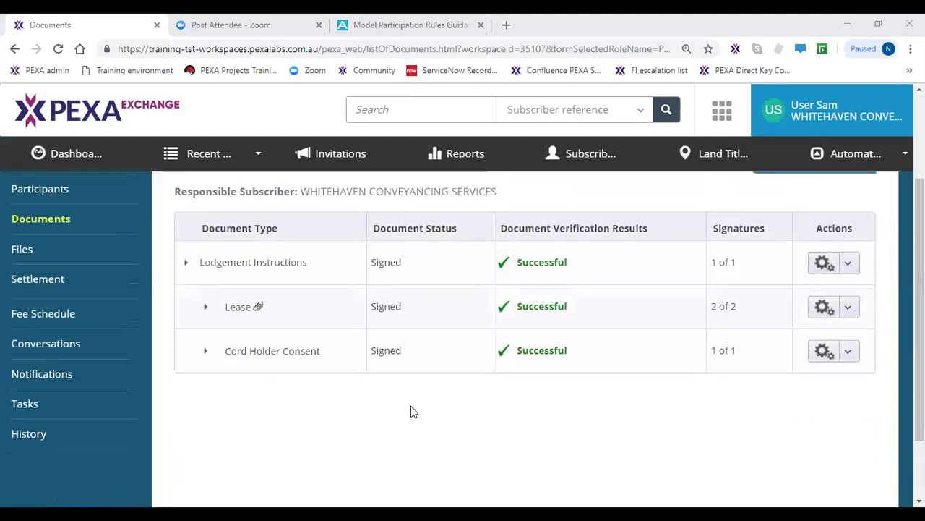
pyautogui.click(744, 318)
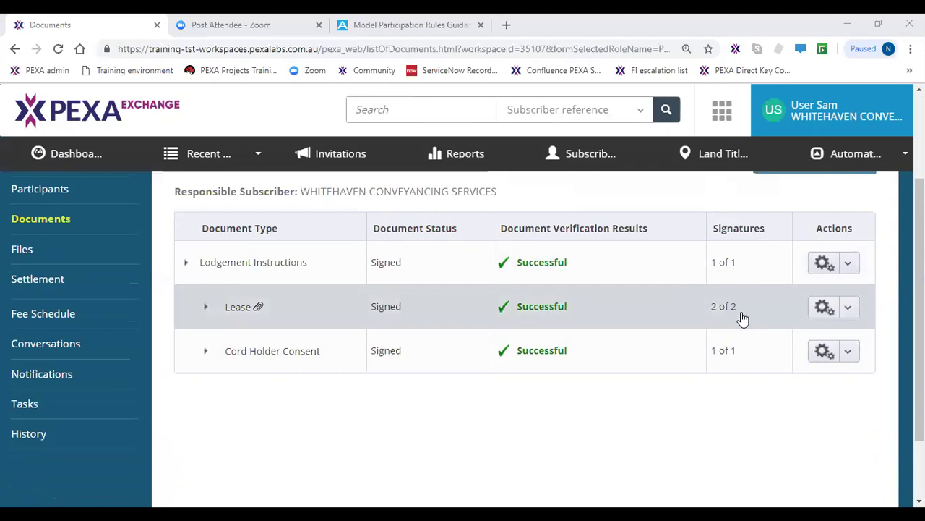
pyautogui.click(743, 318)
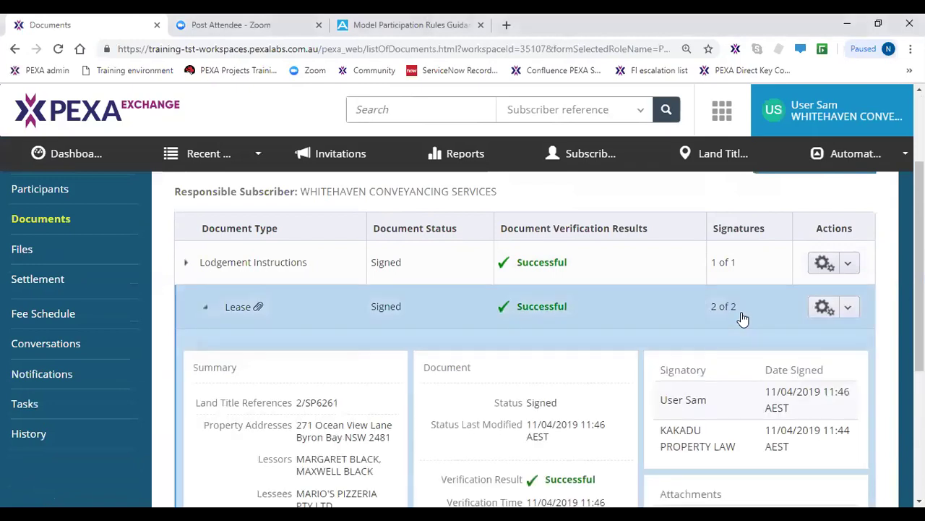
# - Check the Lease's signatories and Terms and Conditions.pdf attachment, collapse it, and go to the Workspace Summary
pyautogui.scroll(-1, 675, 439)
pyautogui.click(680, 332)
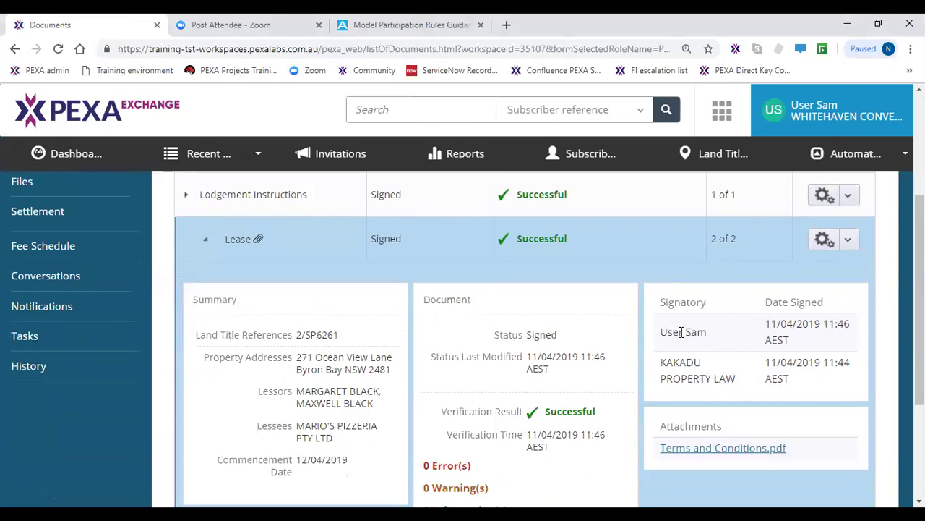
pyautogui.click(686, 373)
pyautogui.click(695, 451)
pyautogui.click(275, 251)
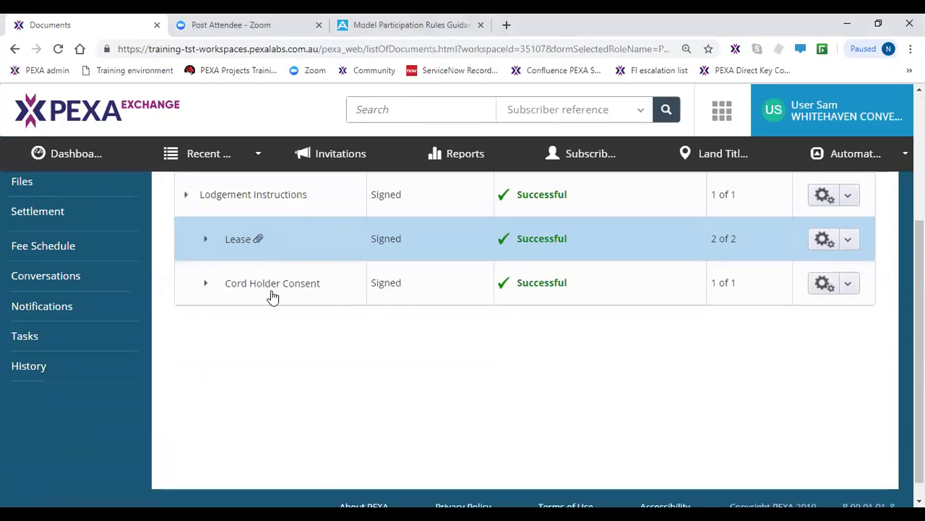
pyautogui.scroll(2, 342, 443)
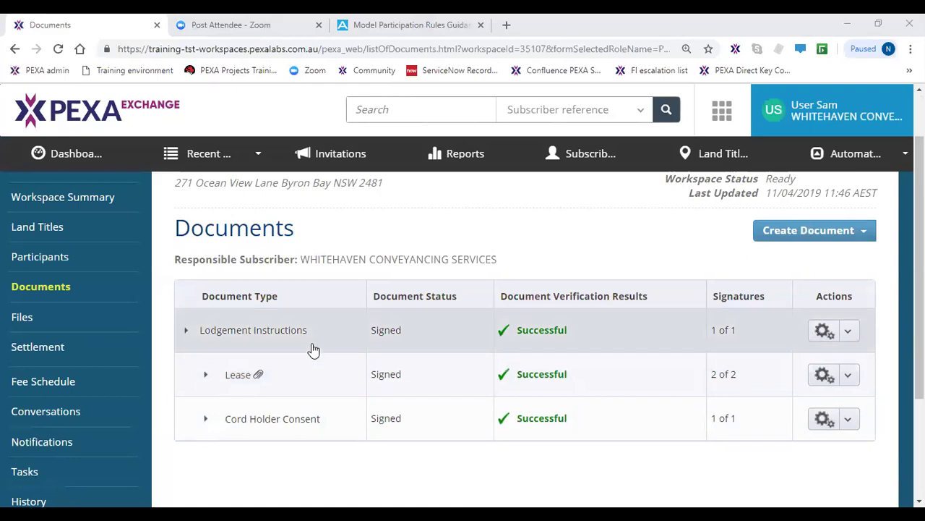
pyautogui.click(94, 206)
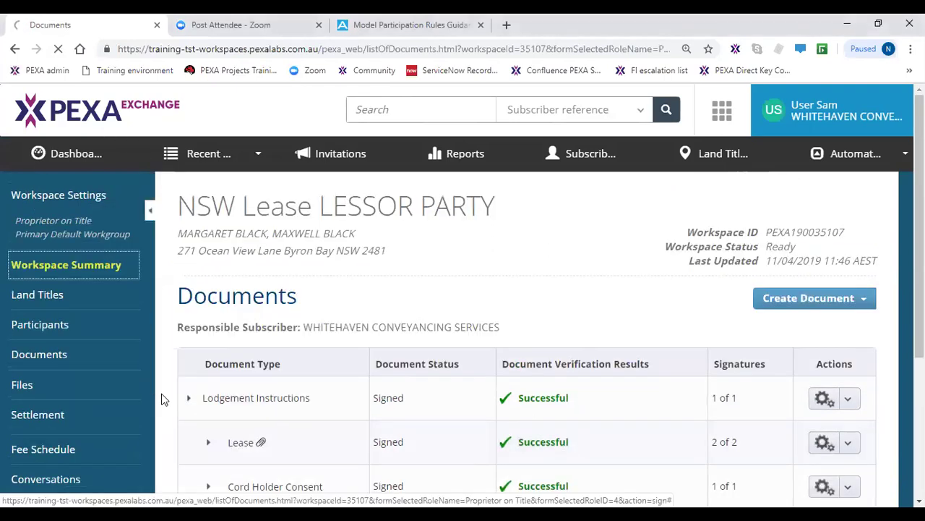
pyautogui.moveTo(527, 362)
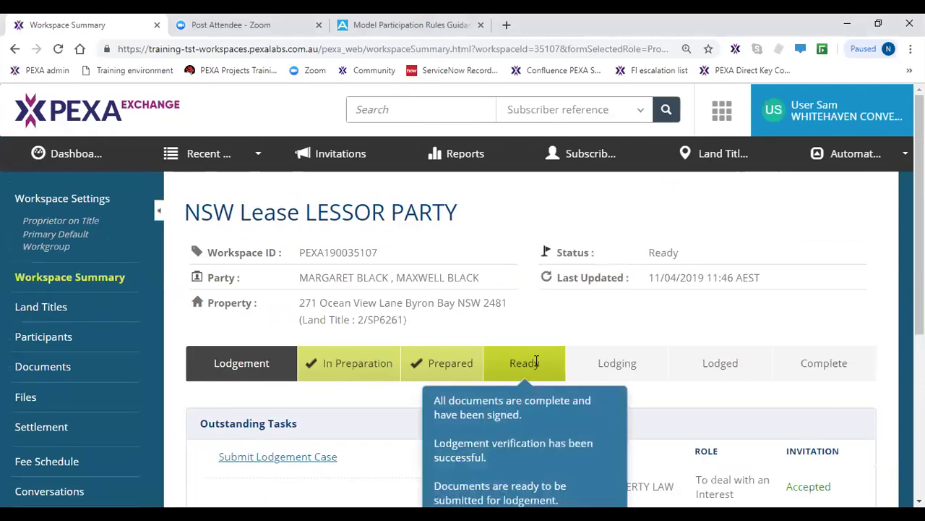
pyautogui.scroll(-1, 537, 357)
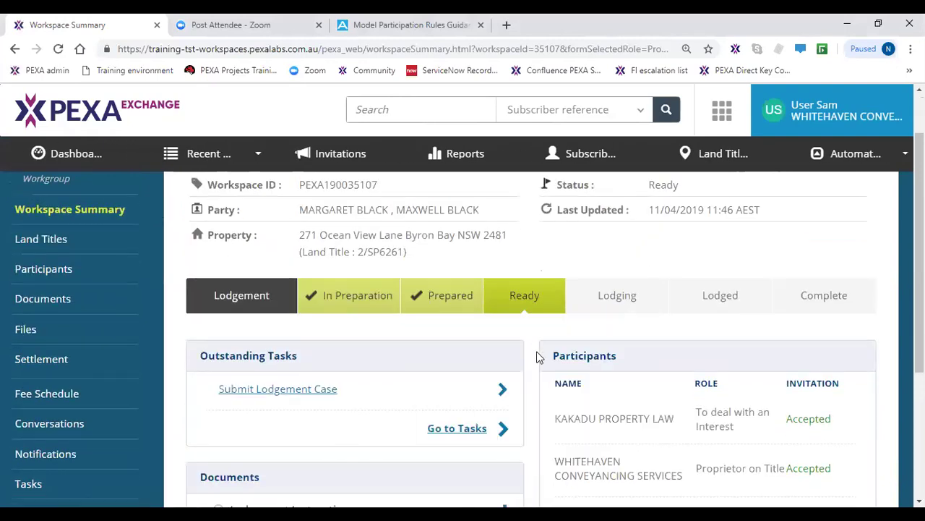
pyautogui.click(539, 301)
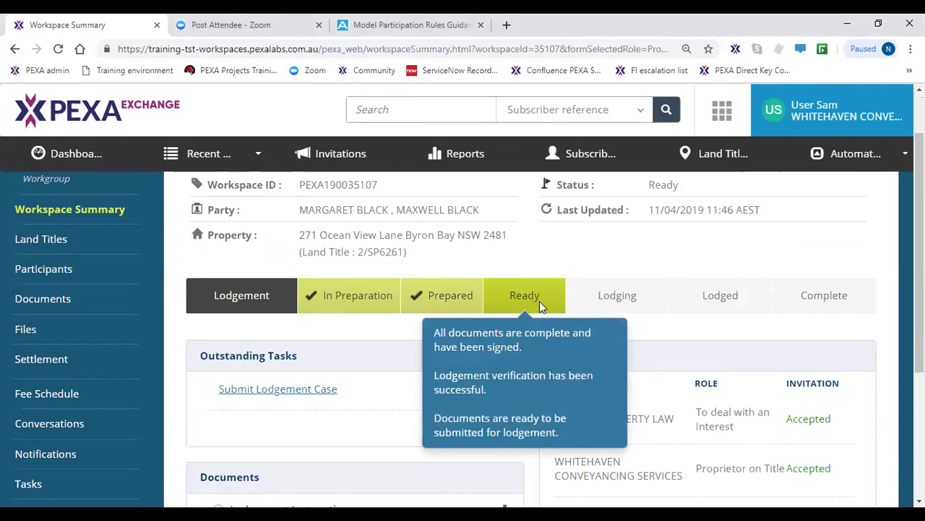
pyautogui.click(362, 383)
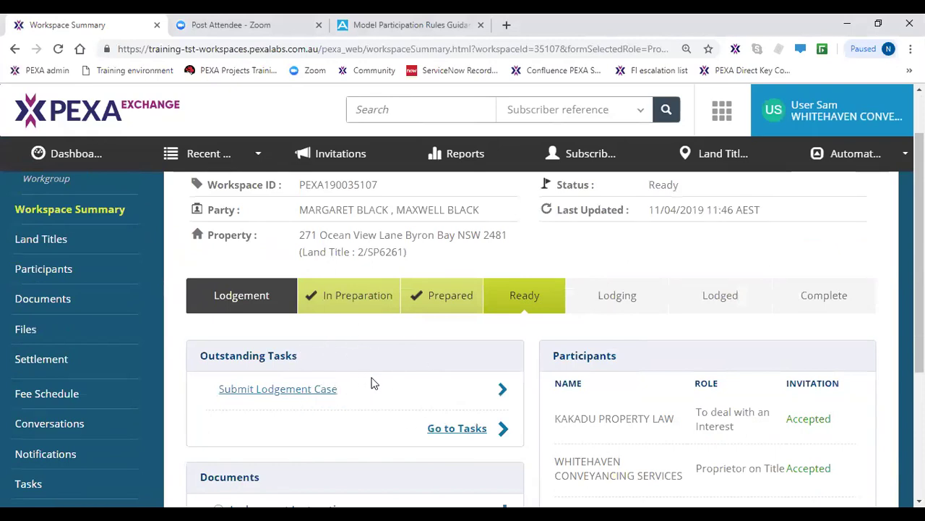
pyautogui.click(51, 299)
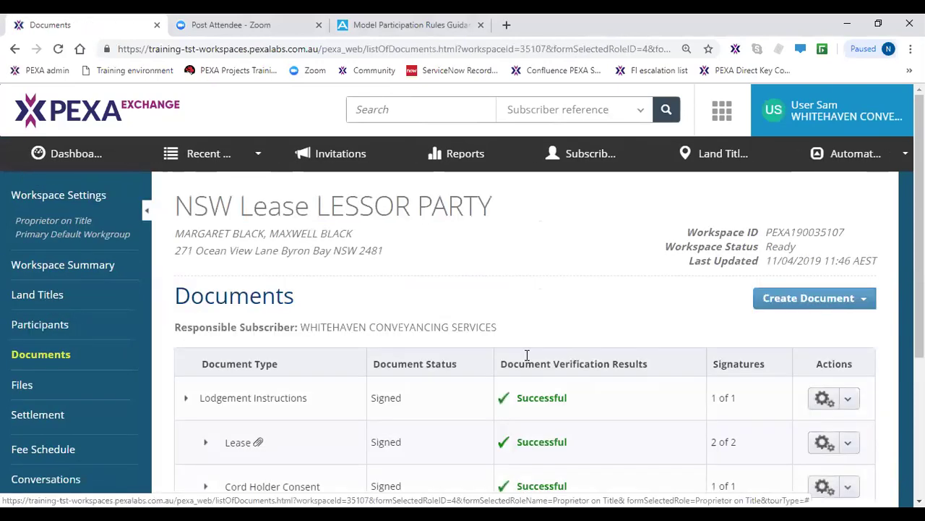
# - Submit the Lodgement Instructions for lodgement from the Documents list
pyautogui.scroll(-1, 566, 395)
pyautogui.click(372, 262)
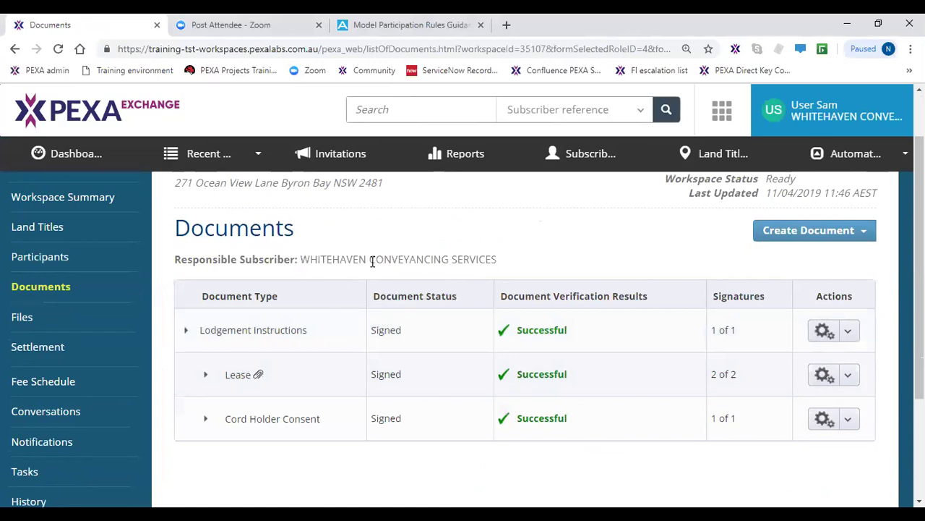
pyautogui.click(851, 334)
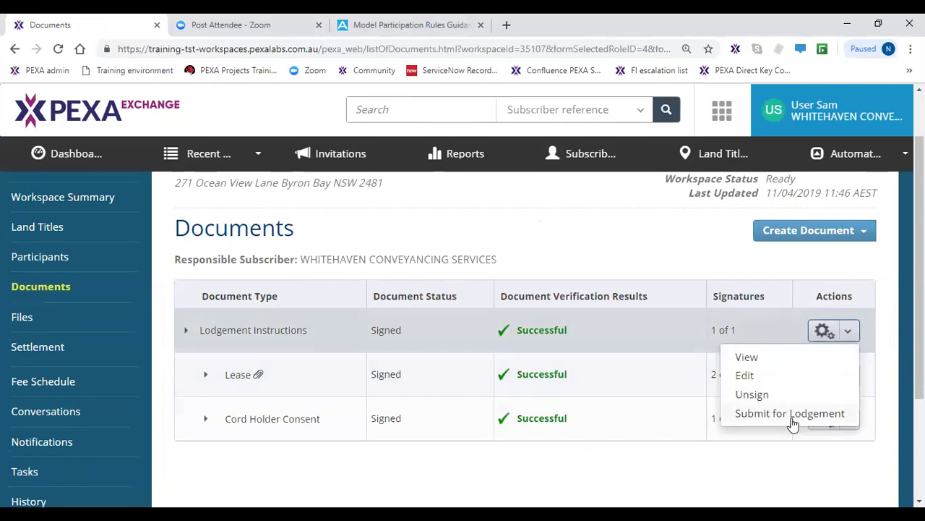
pyautogui.click(793, 423)
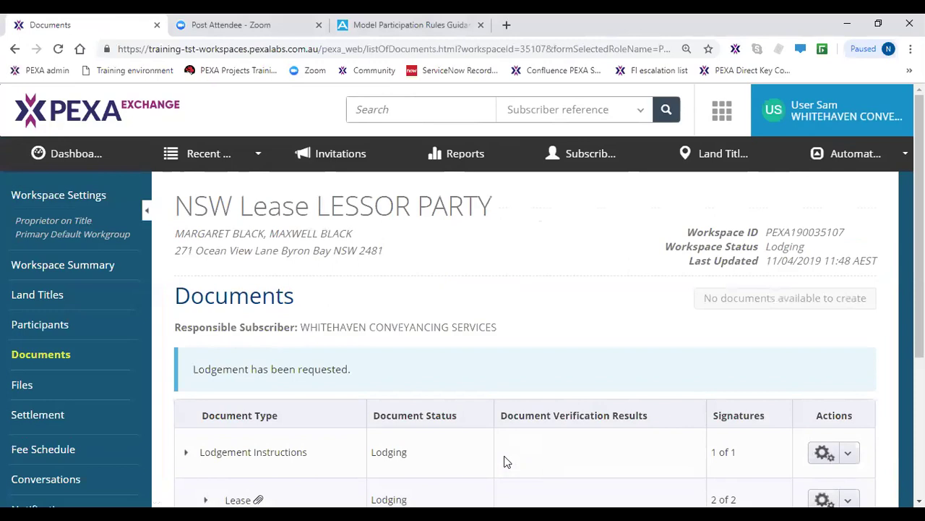
# - Check the Lodged and Unregistered statuses and expand the Lease's lodgement details
pyautogui.scroll(-3, 521, 443)
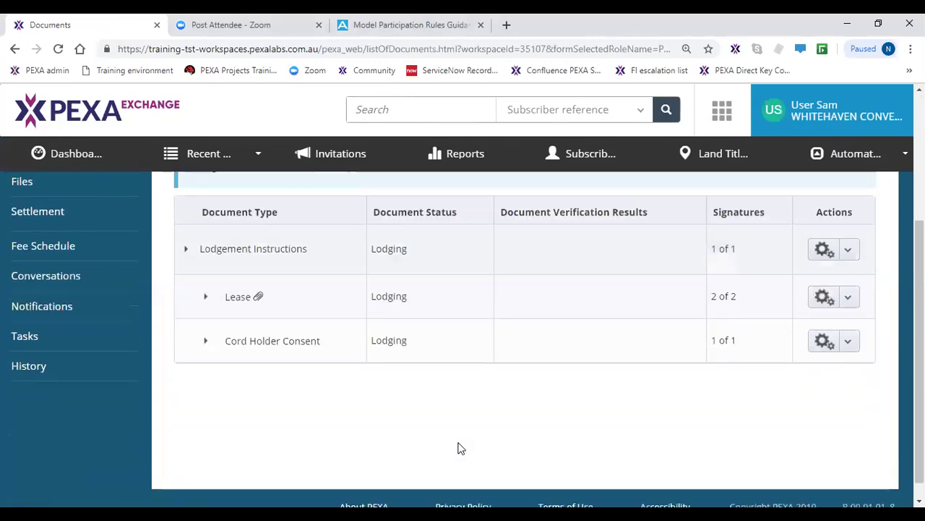
pyautogui.scroll(1, 454, 453)
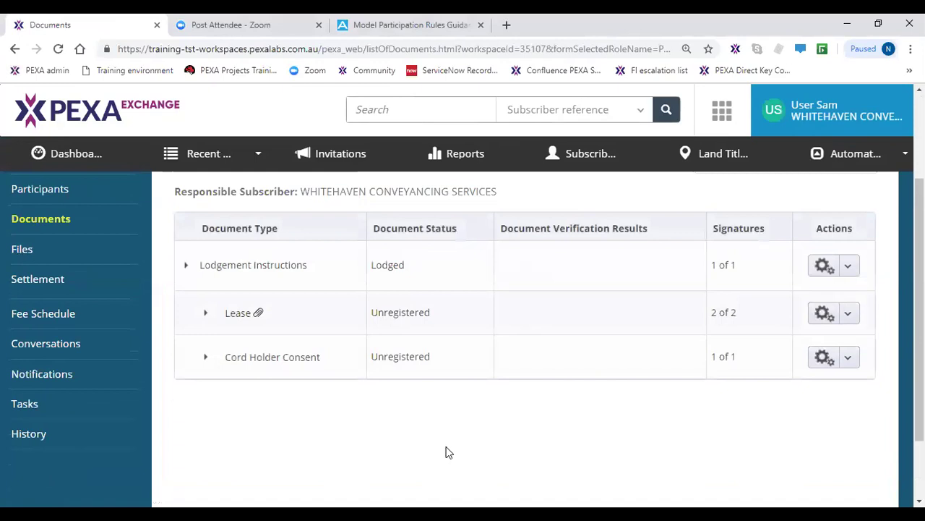
pyautogui.click(409, 273)
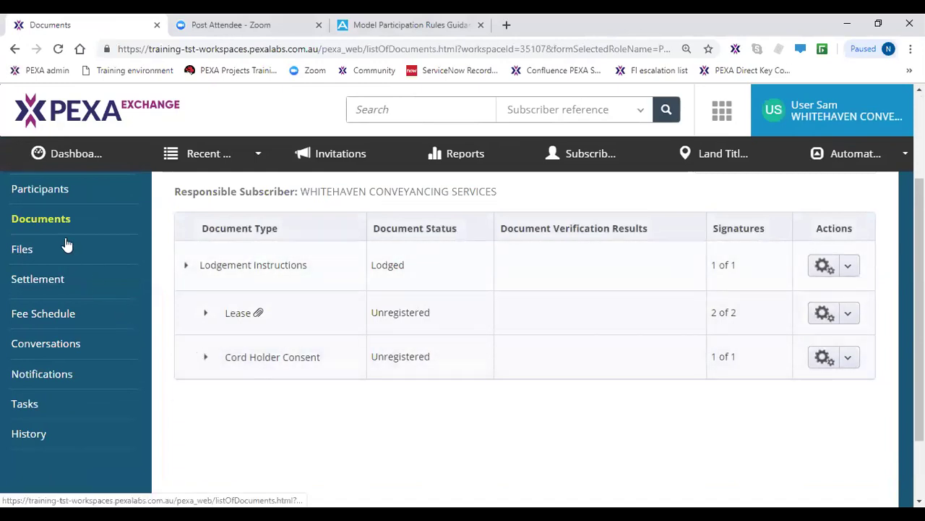
pyautogui.click(402, 360)
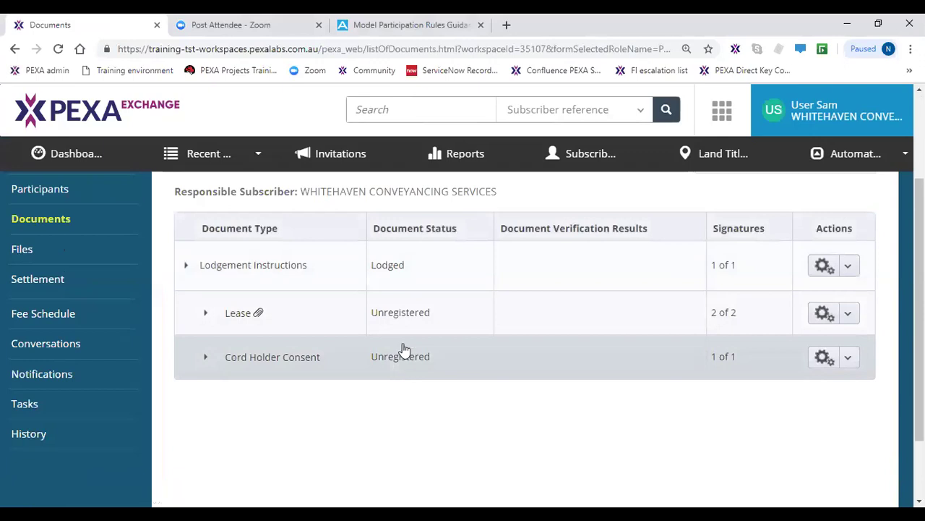
pyautogui.click(416, 316)
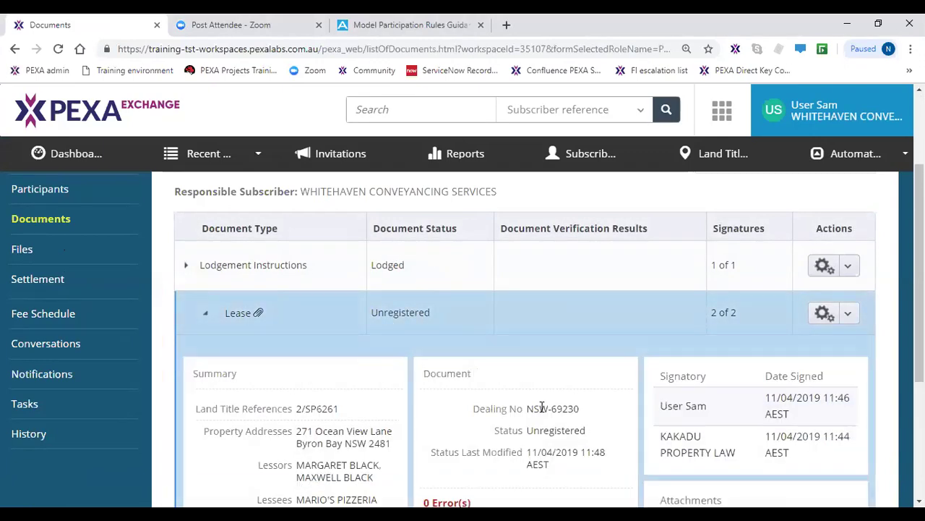
# - Review the Lease's dealing details, collapse the row, and view the Fee Schedule totalling $0
pyautogui.click(550, 415)
pyautogui.click(401, 329)
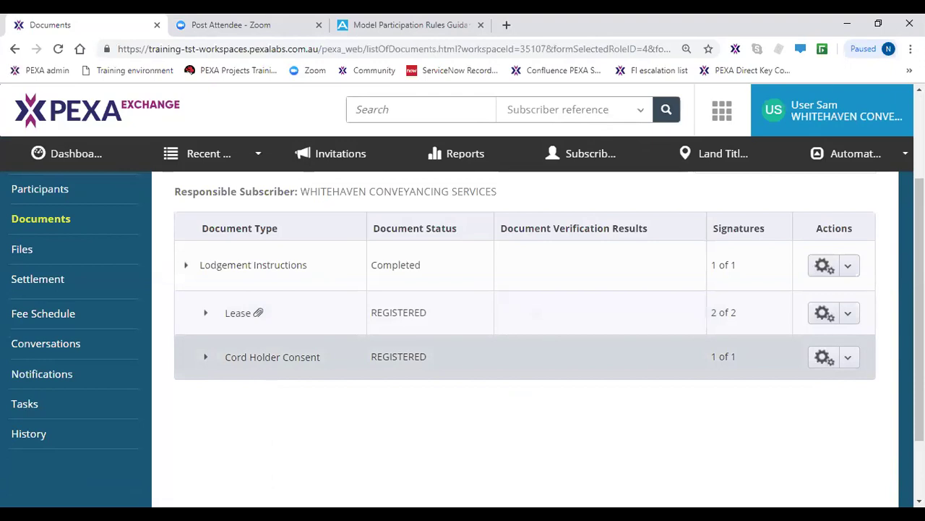
pyautogui.click(82, 323)
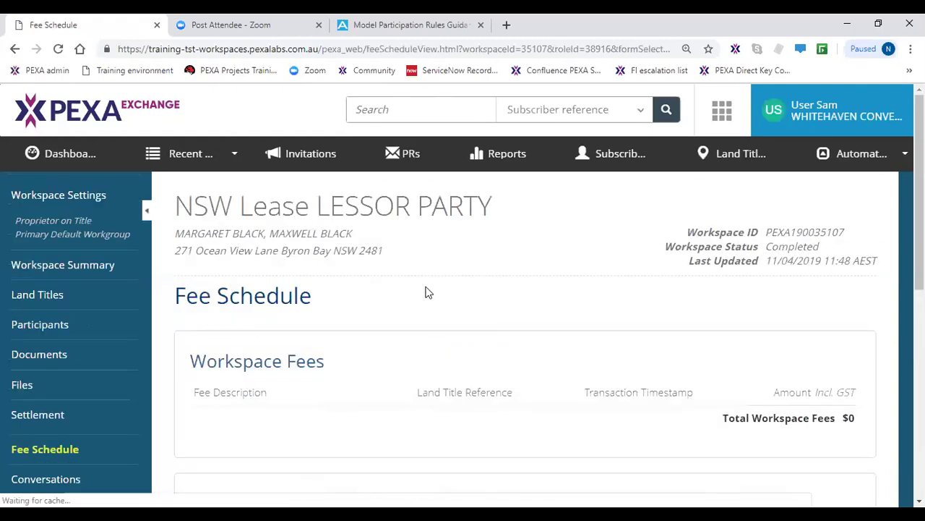
# - Review the fee schedule: $42.24 PEXA service fees and $170.00 lodgement fees payable
pyautogui.scroll(-3, 426, 291)
pyautogui.scroll(-2, 426, 308)
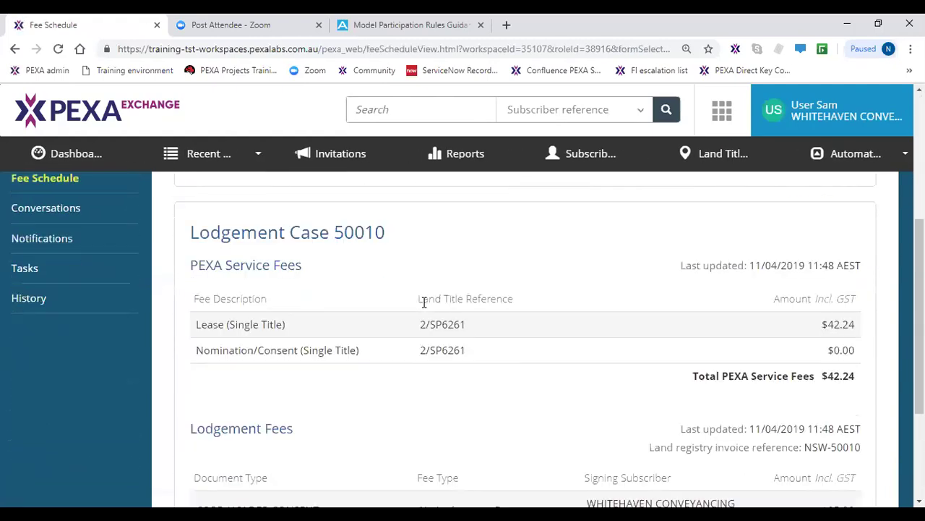
pyautogui.scroll(-1, 426, 309)
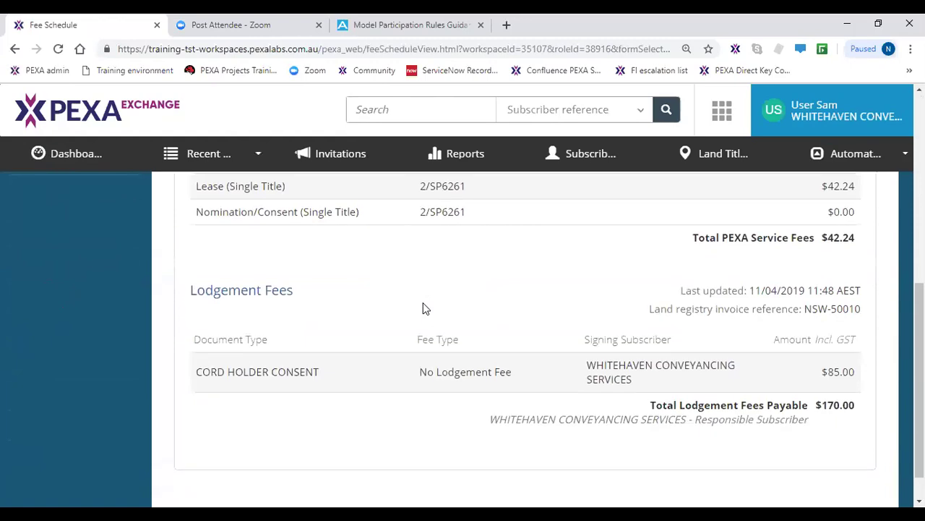
pyautogui.scroll(-1, 426, 308)
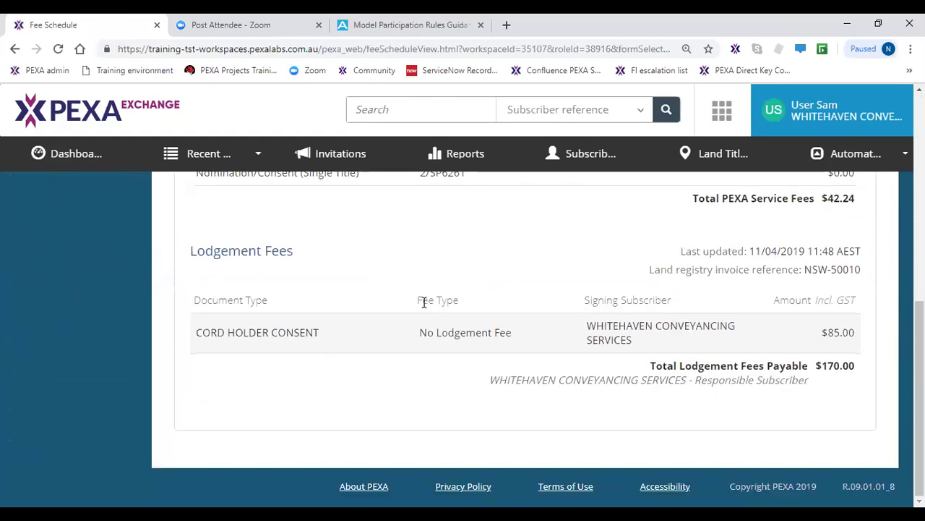
pyautogui.scroll(3, 421, 312)
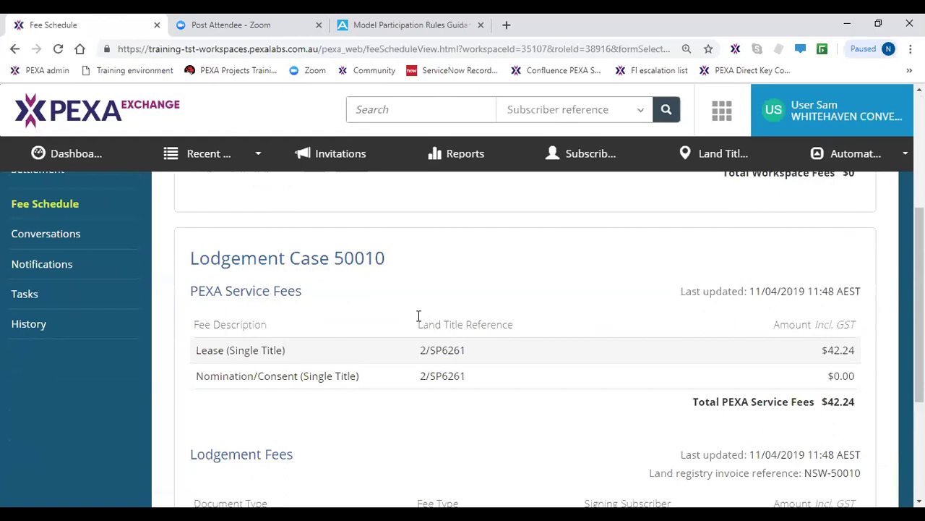
pyautogui.scroll(-2, 418, 319)
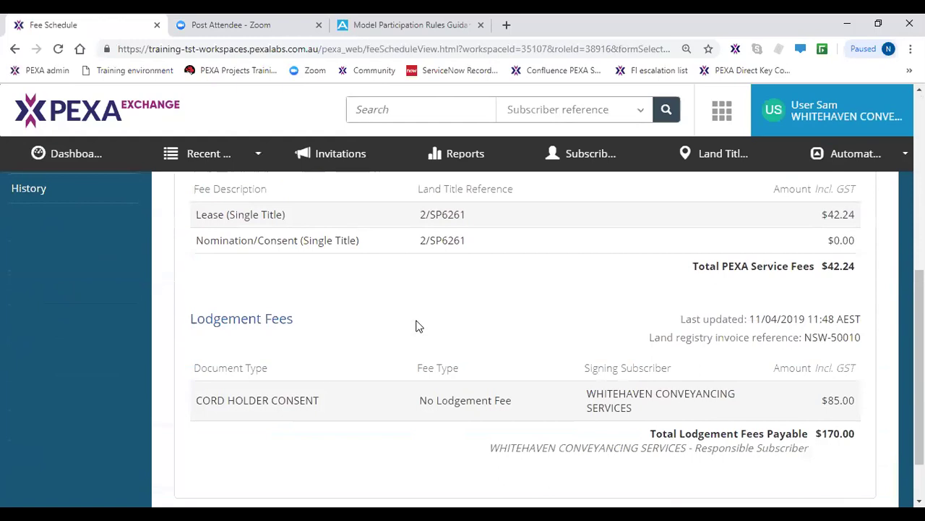
pyautogui.scroll(-1, 418, 333)
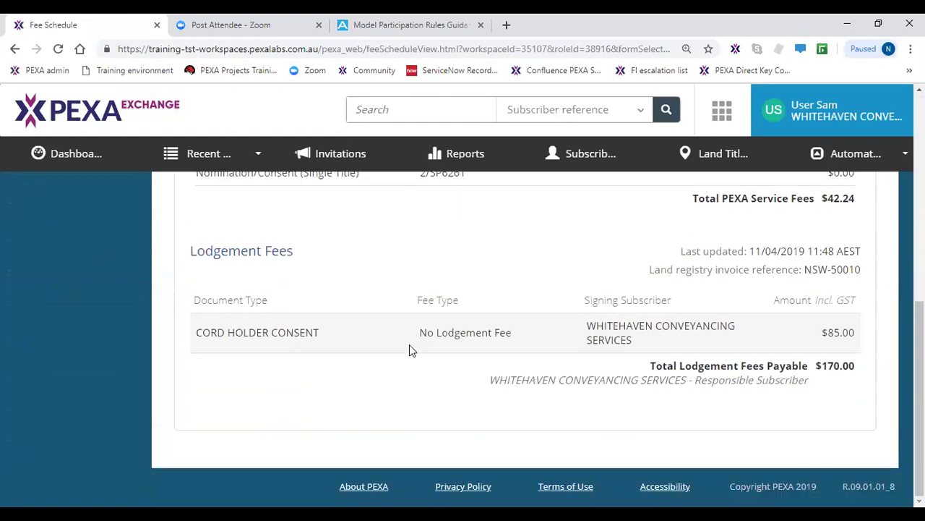
pyautogui.scroll(5, 409, 350)
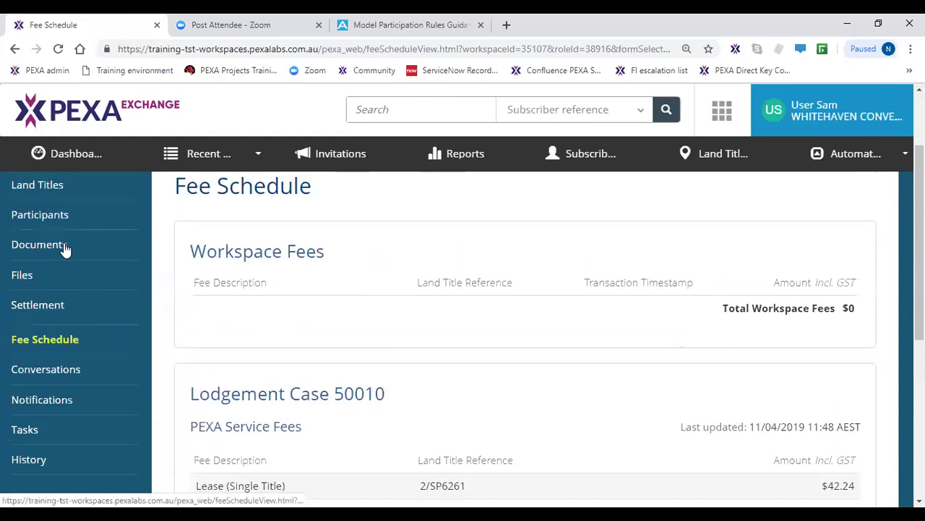
pyautogui.click(62, 246)
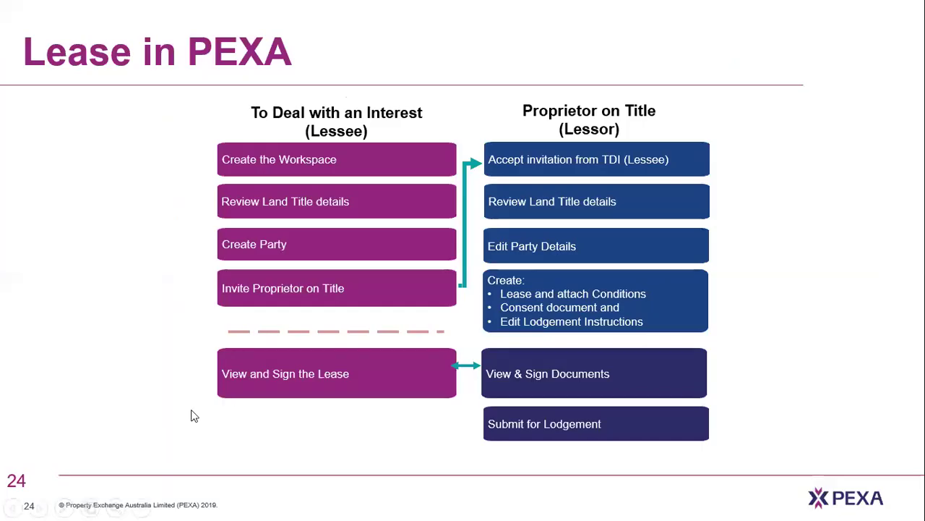
# - Advance the slides to the Standalone Lease (NSW) Quick Reference Guide
pyautogui.press('Right')
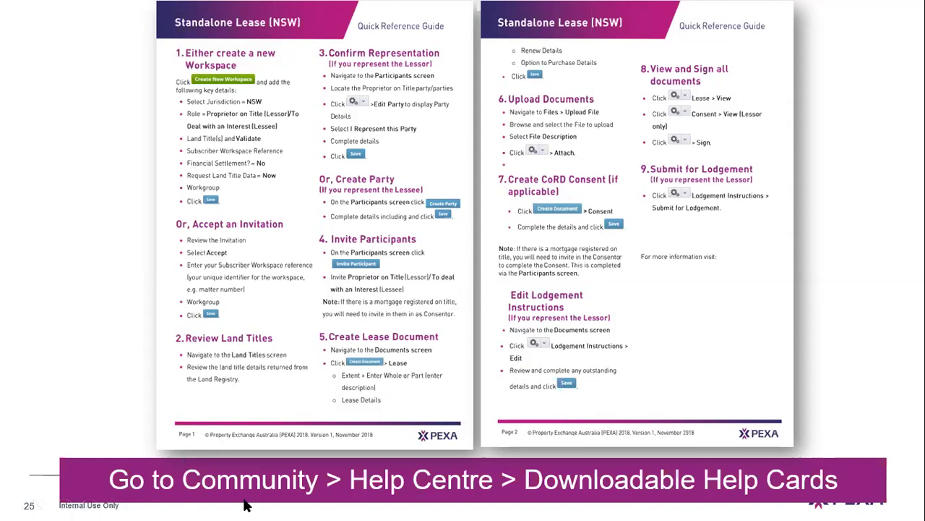
# - Move past the Lease in PEXA overview to slide 27, Scenario, then return to PEXA
pyautogui.click(450, 488)
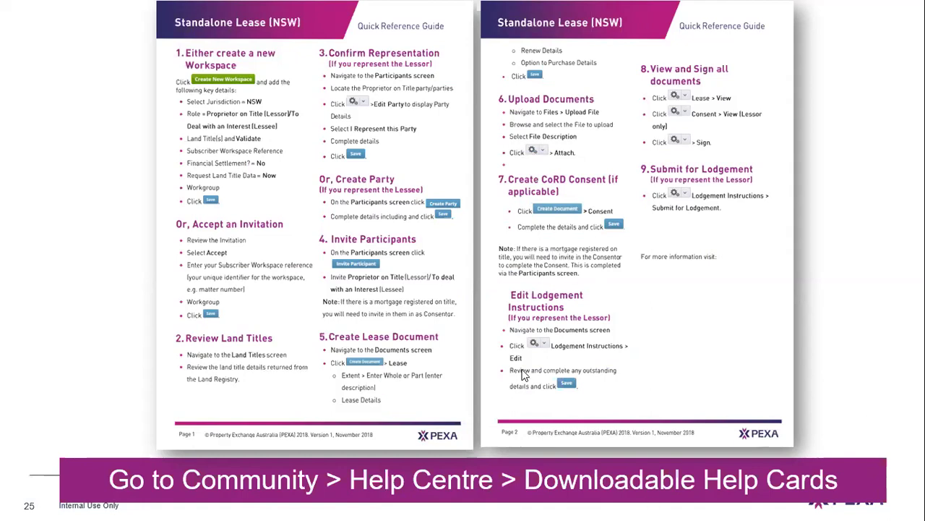
pyautogui.click(443, 328)
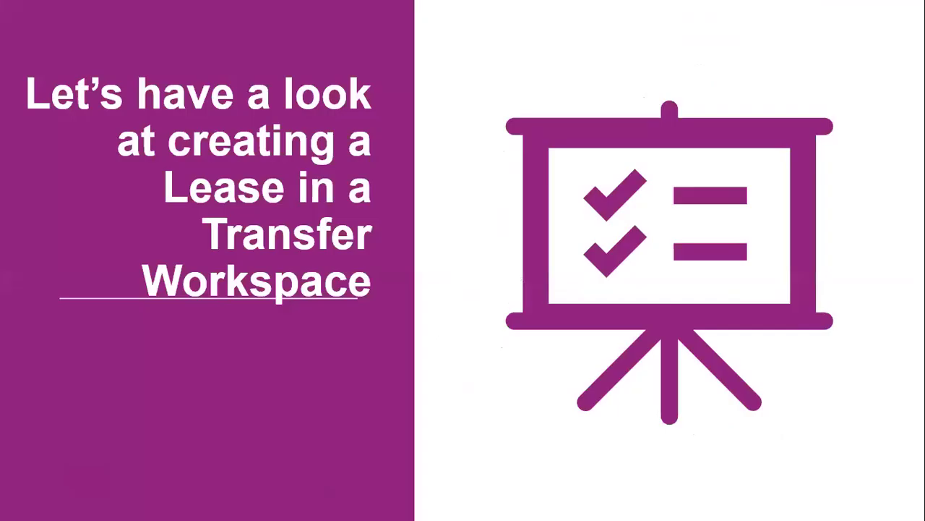
pyautogui.press('Right')
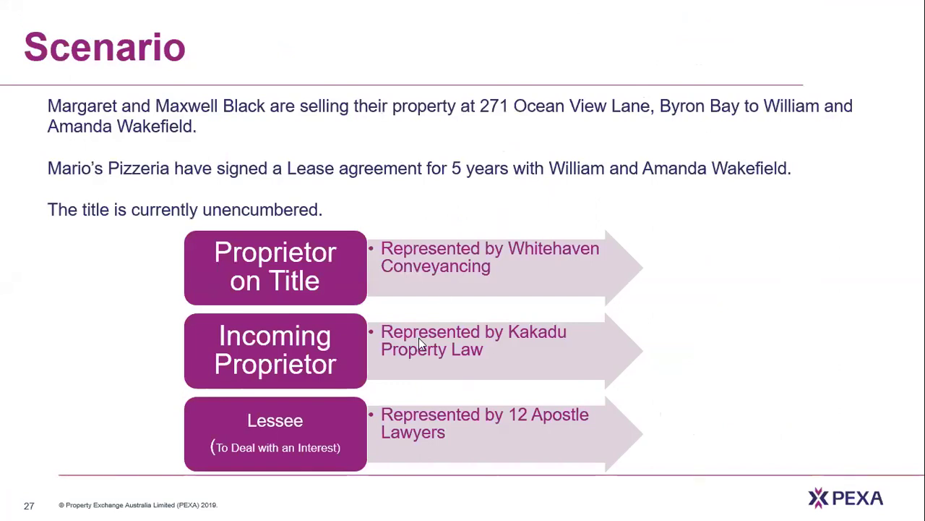
pyautogui.click(432, 435)
pyautogui.hotkey('alt', 'Tab')
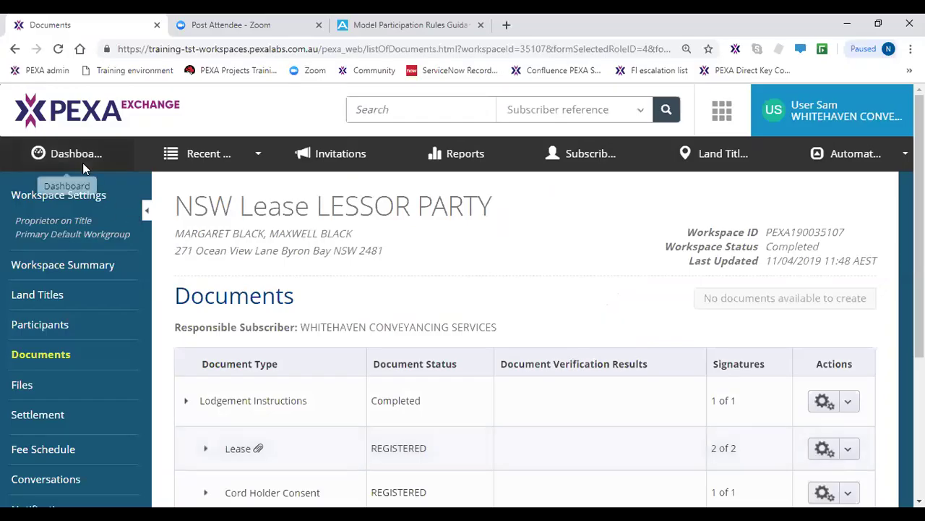
# - Find the Webinar - Transfer and Lease row among active workspaces and open its summary
pyautogui.click(82, 163)
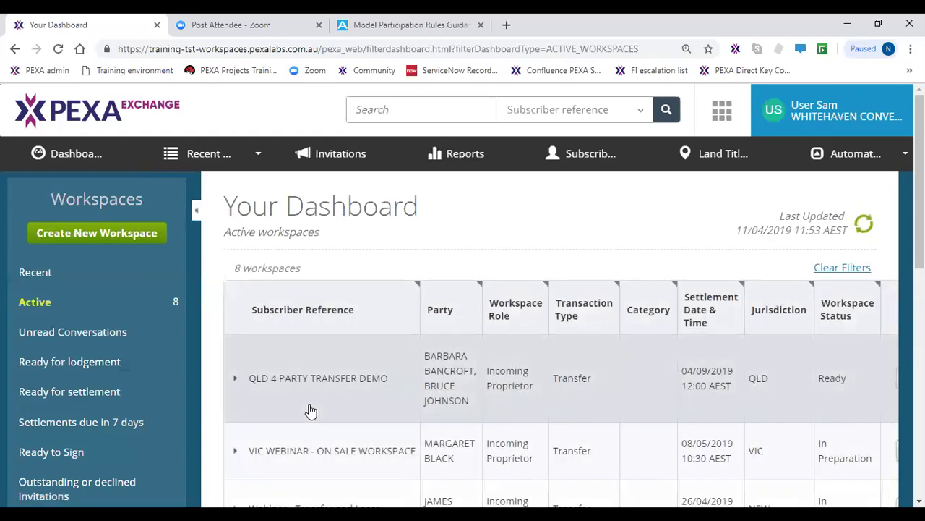
pyautogui.scroll(-1, 311, 411)
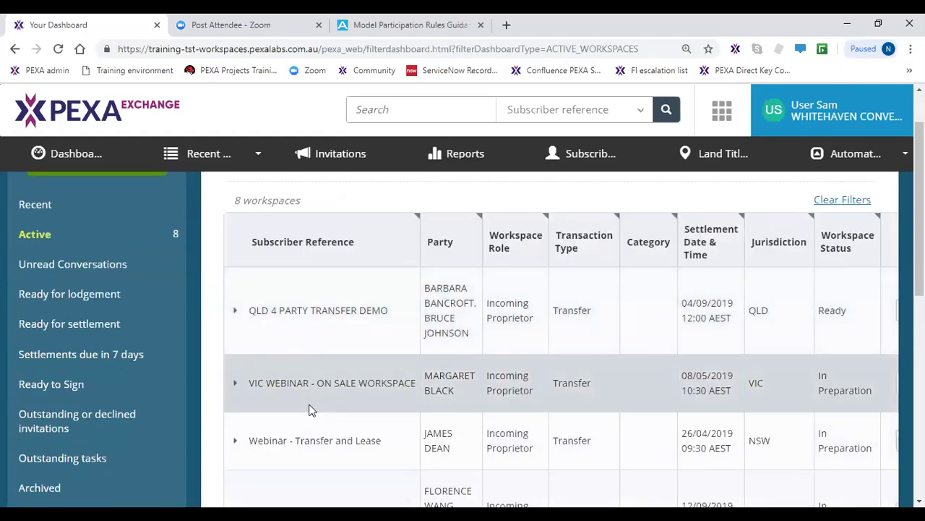
pyautogui.scroll(-1, 309, 410)
pyautogui.scroll(-1, 672, 458)
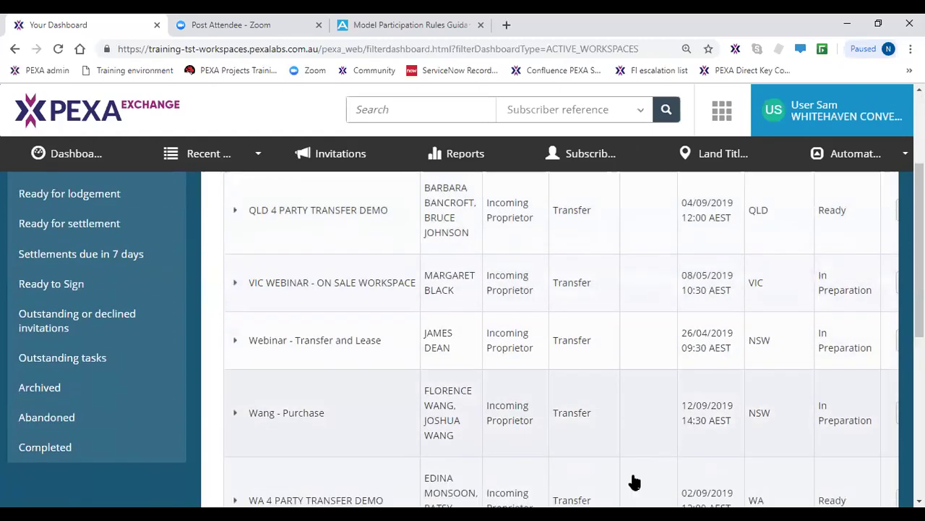
pyautogui.scroll(-3, 636, 481)
pyautogui.scroll(5, 640, 482)
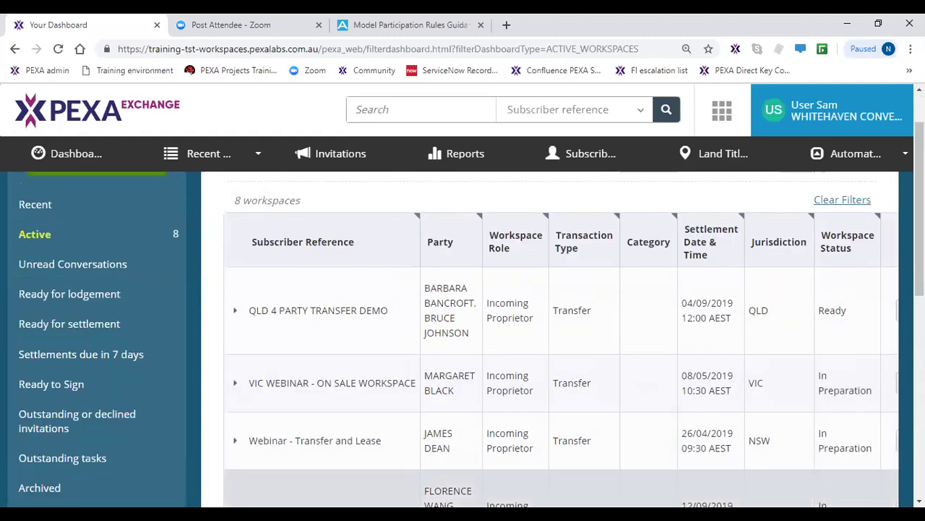
pyautogui.scroll(-6, 628, 489)
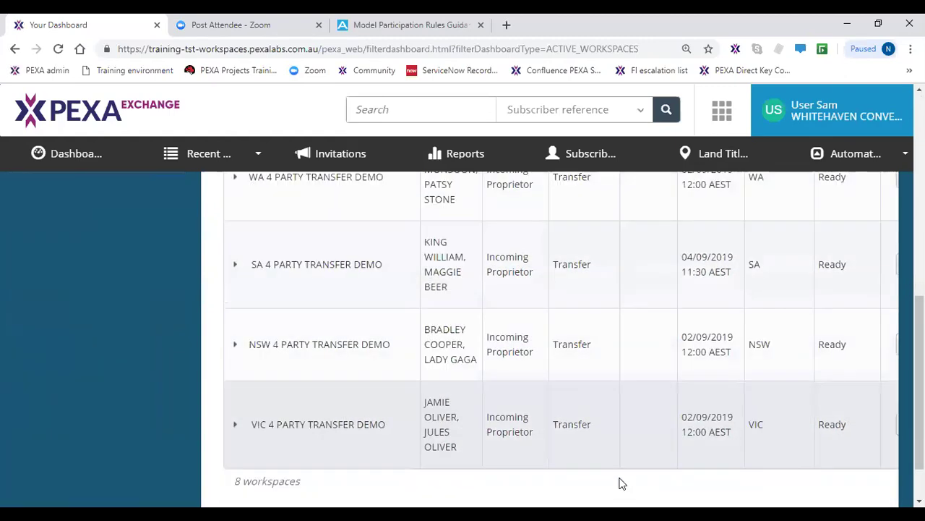
pyautogui.moveTo(603, 465); pyautogui.dragTo(749, 475)
pyautogui.scroll(6, 812, 428)
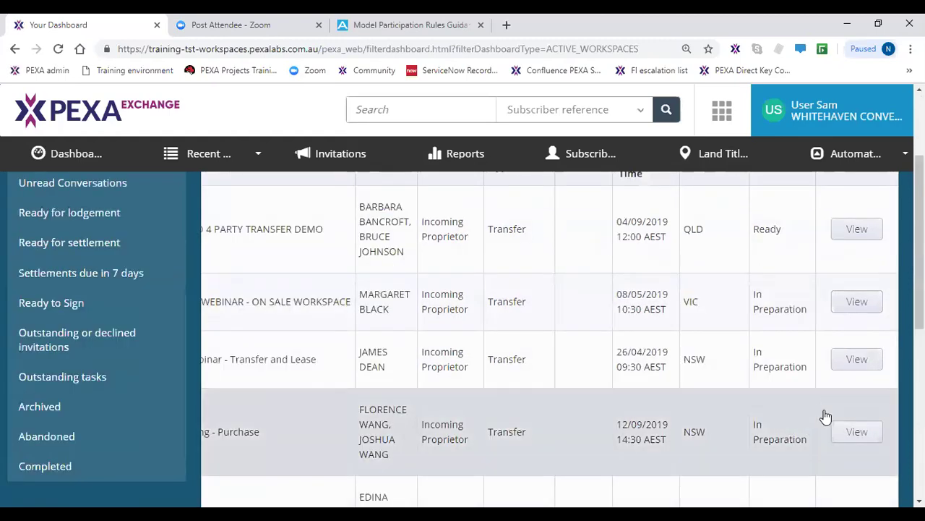
pyautogui.scroll(3, 825, 417)
pyautogui.scroll(-1, 846, 429)
pyautogui.click(851, 443)
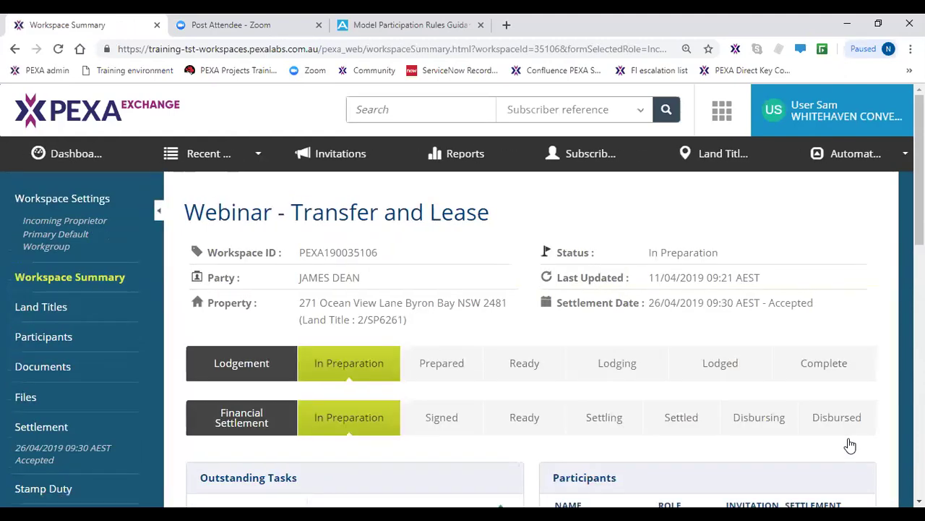
# - Open the workspace's Participants page and go through each party's details
pyautogui.click(85, 234)
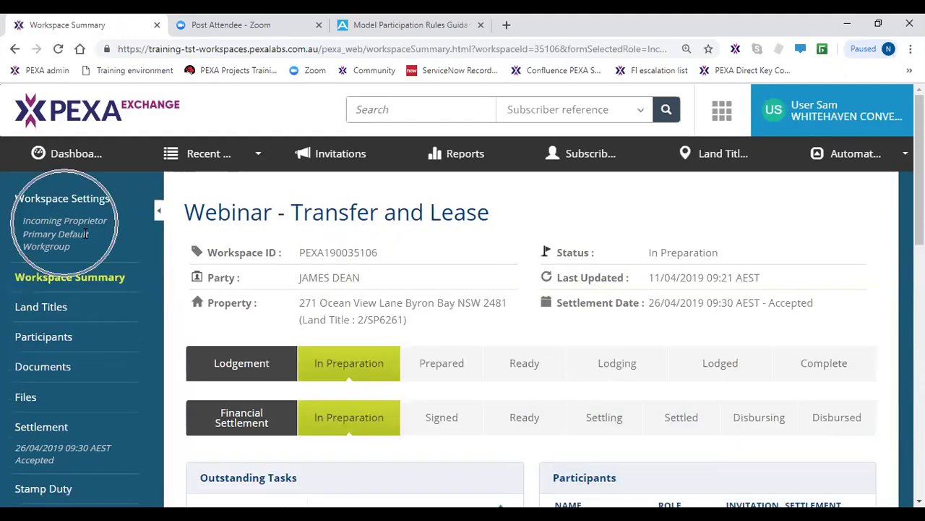
pyautogui.click(65, 222)
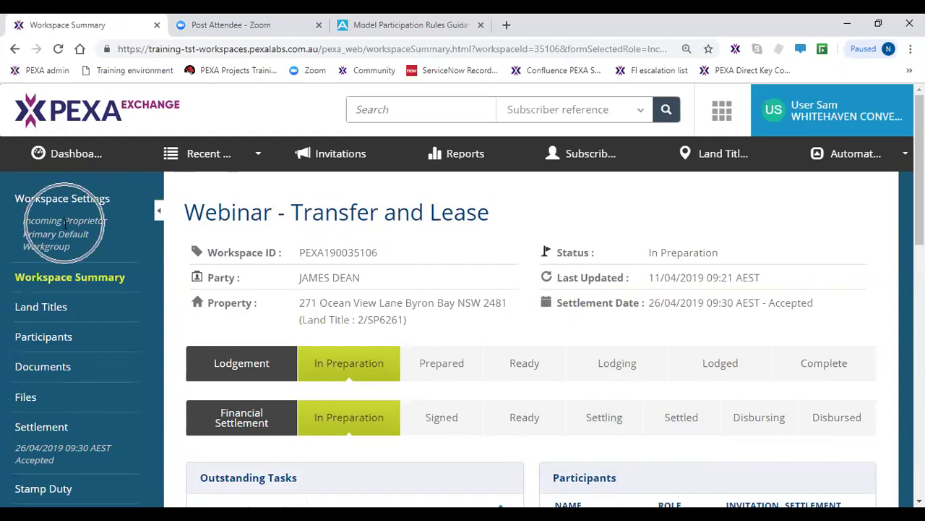
pyautogui.click(57, 338)
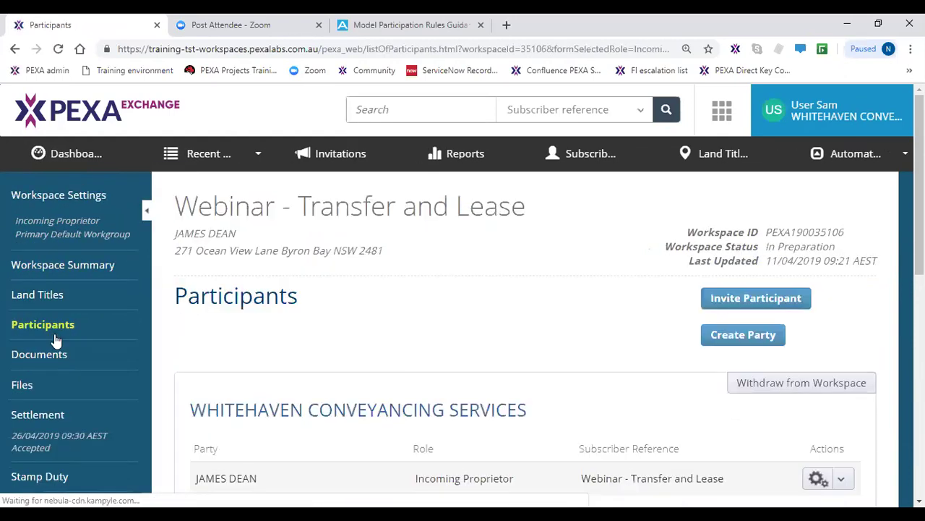
pyautogui.scroll(-2, 271, 379)
pyautogui.click(259, 355)
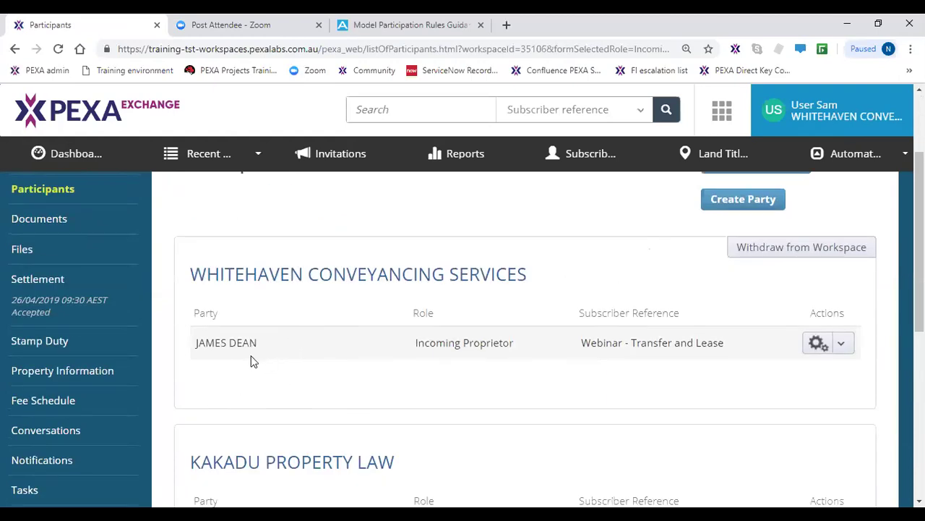
pyautogui.scroll(-3, 253, 360)
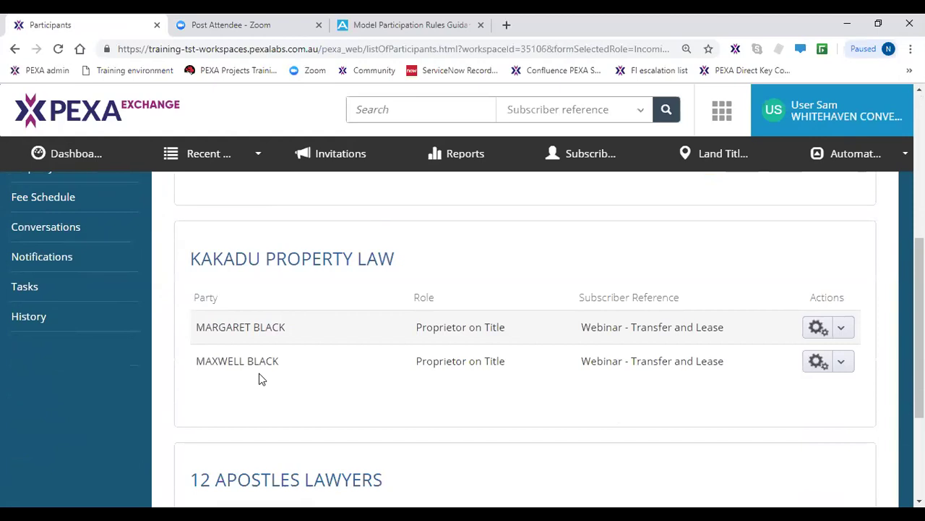
pyautogui.click(257, 371)
pyautogui.scroll(-2, 255, 379)
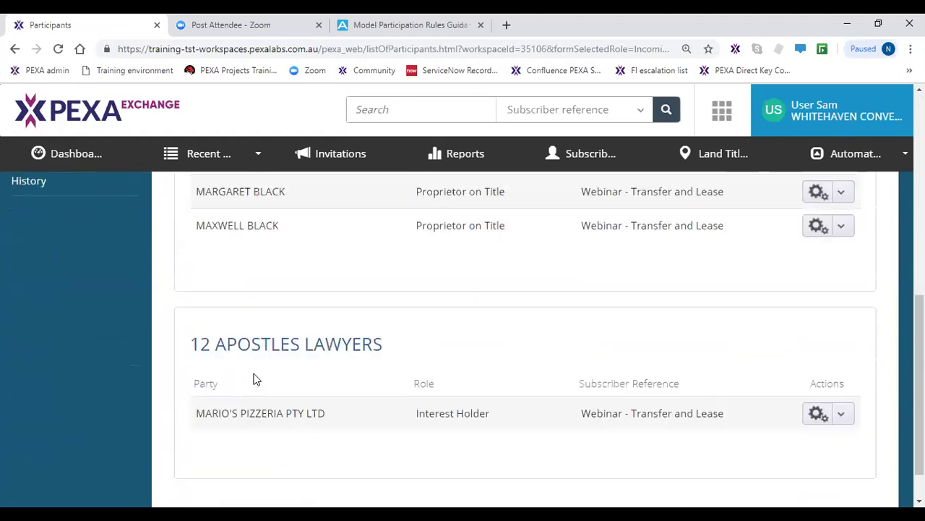
pyautogui.click(260, 419)
pyautogui.click(268, 430)
# - Revisit the first party, then show the Transfer, Notice of Sale and Cord Holder Consent documents
pyautogui.scroll(4, 269, 421)
pyautogui.scroll(1, 268, 424)
pyautogui.click(248, 341)
pyautogui.click(248, 342)
pyautogui.click(249, 342)
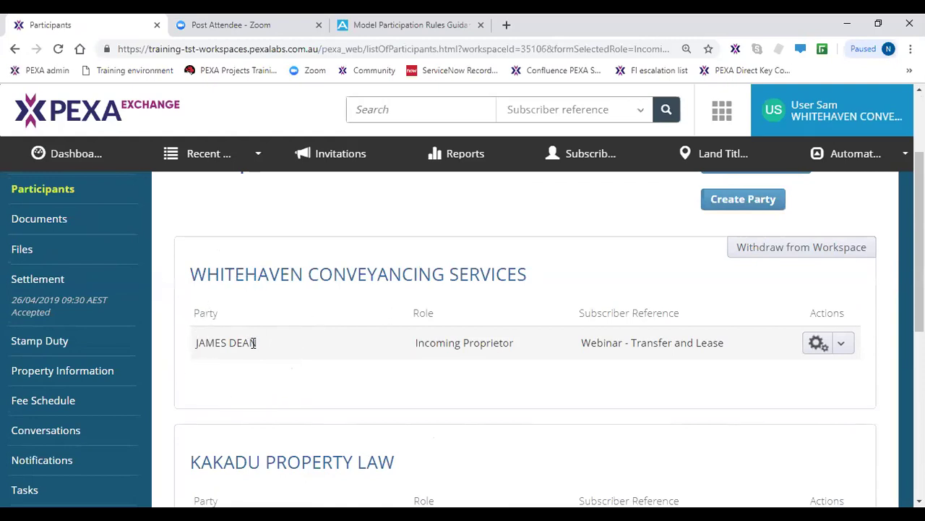
pyautogui.click(44, 226)
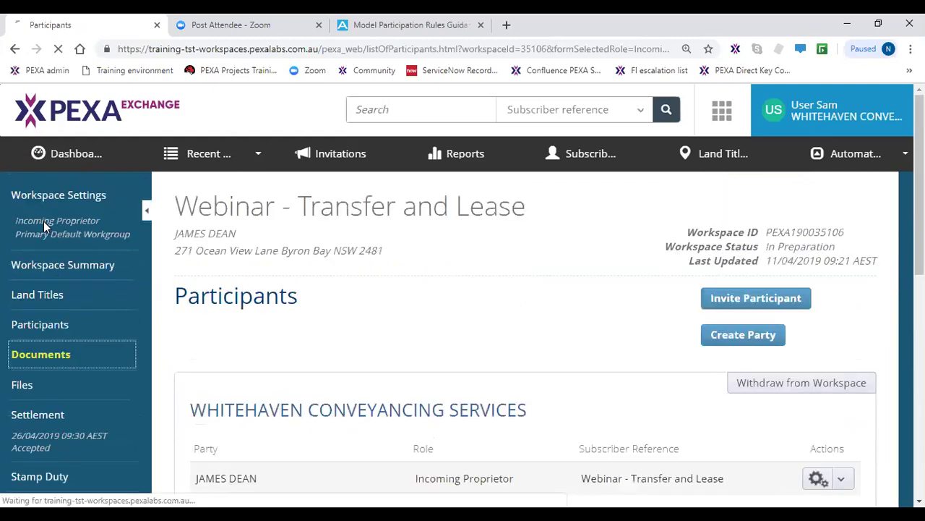
pyautogui.scroll(-2, 436, 393)
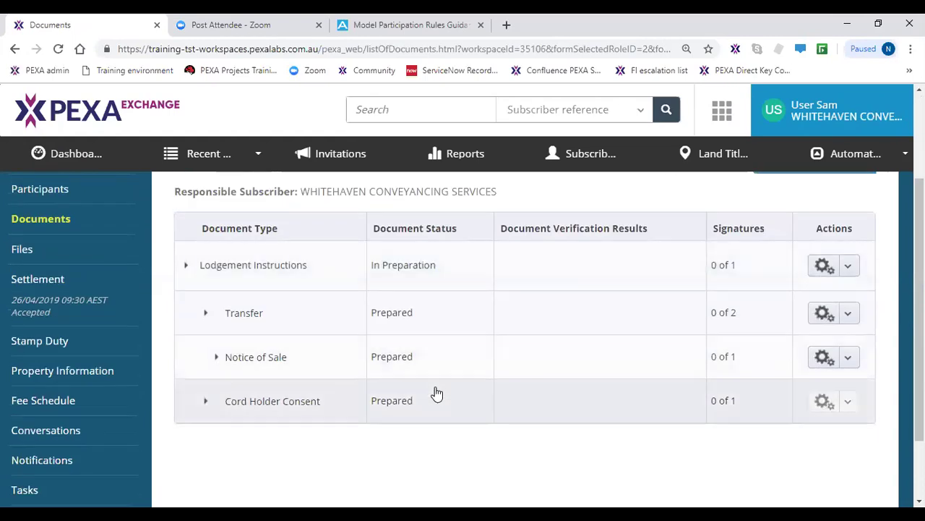
# - Create a new Lease document for title 2/SP6261 from the Create Document dropdown
pyautogui.click(391, 328)
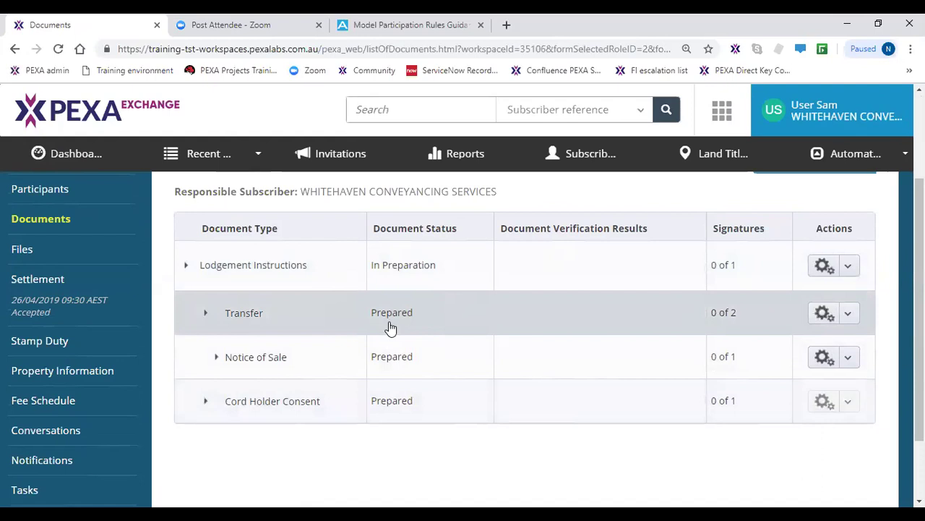
pyautogui.click(384, 410)
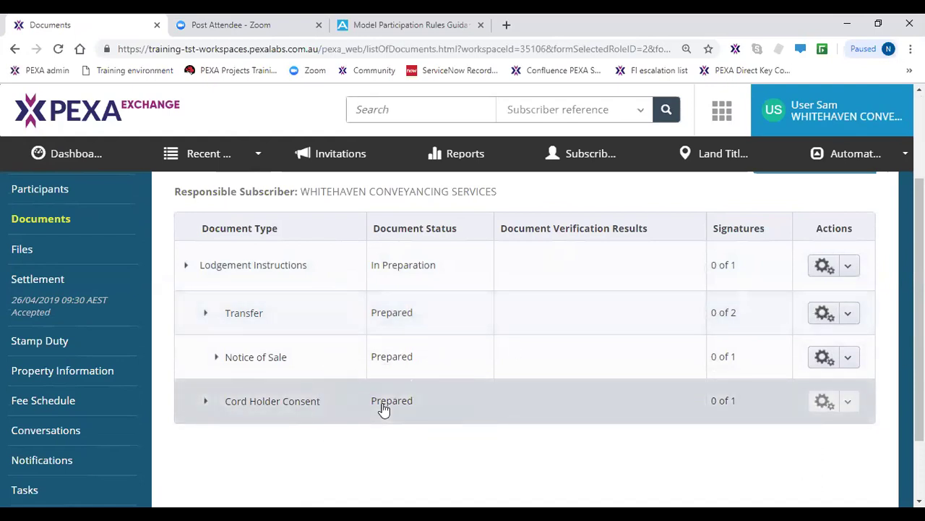
pyautogui.scroll(1, 470, 433)
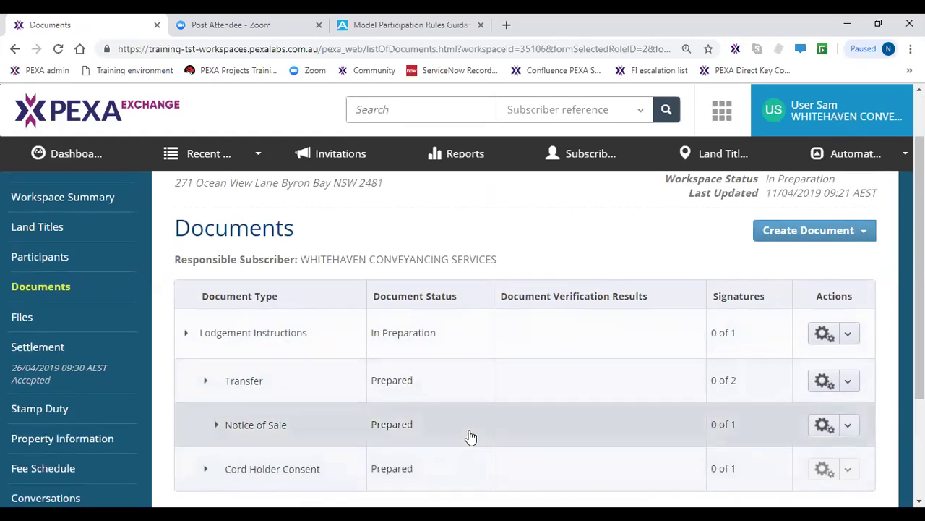
pyautogui.click(838, 243)
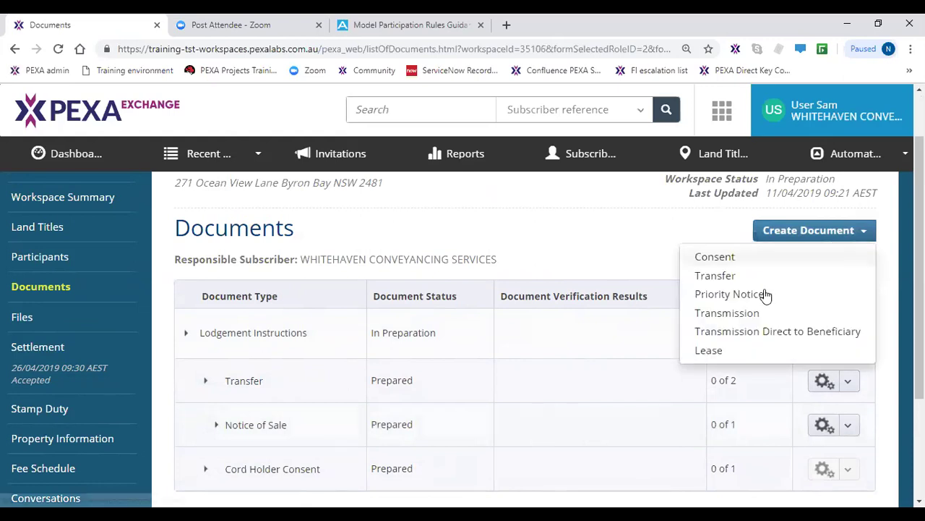
pyautogui.click(731, 350)
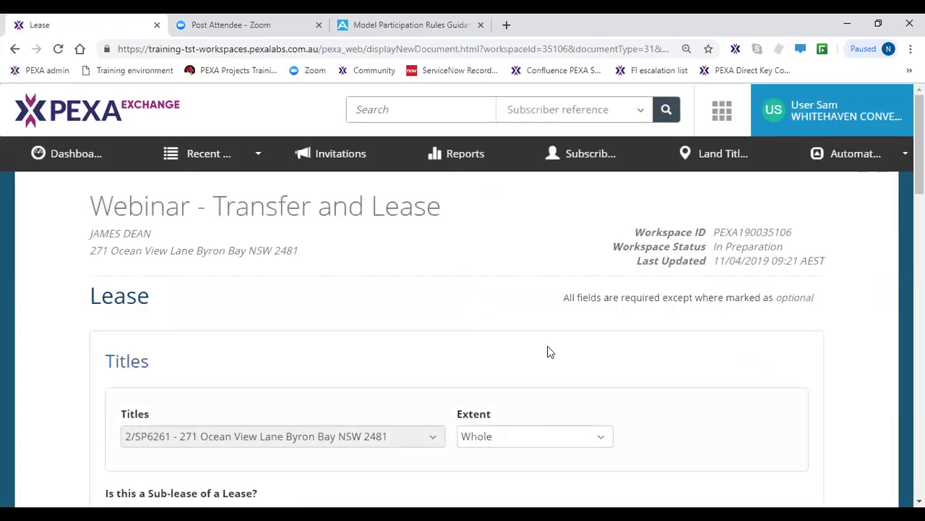
# - Give the lease a 5-year term commencing 12 April 2019
pyautogui.scroll(-2, 547, 347)
pyautogui.click(531, 318)
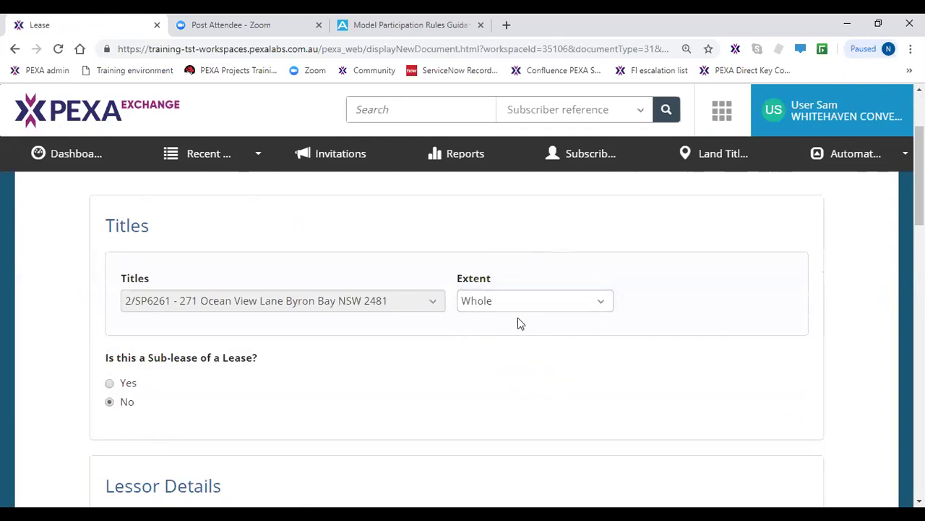
pyautogui.scroll(-4, 518, 318)
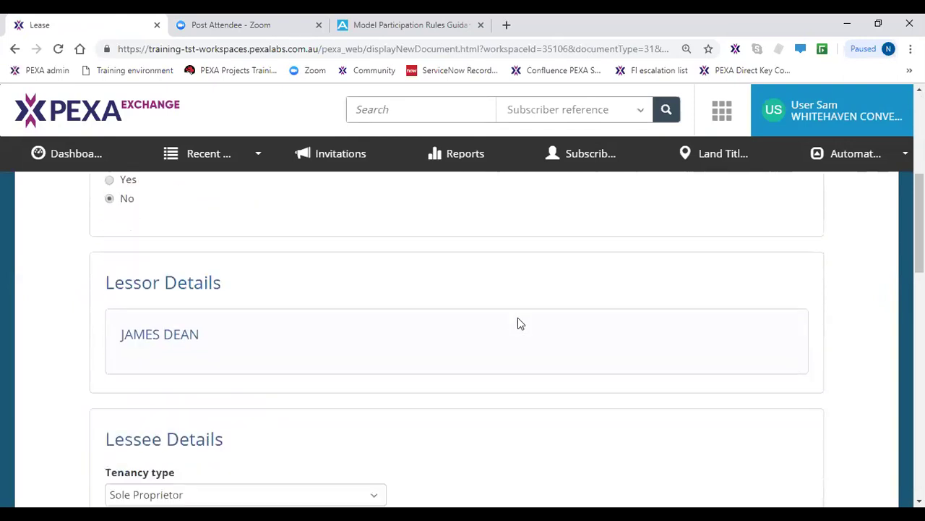
pyautogui.click(323, 305)
pyautogui.scroll(-2, 321, 303)
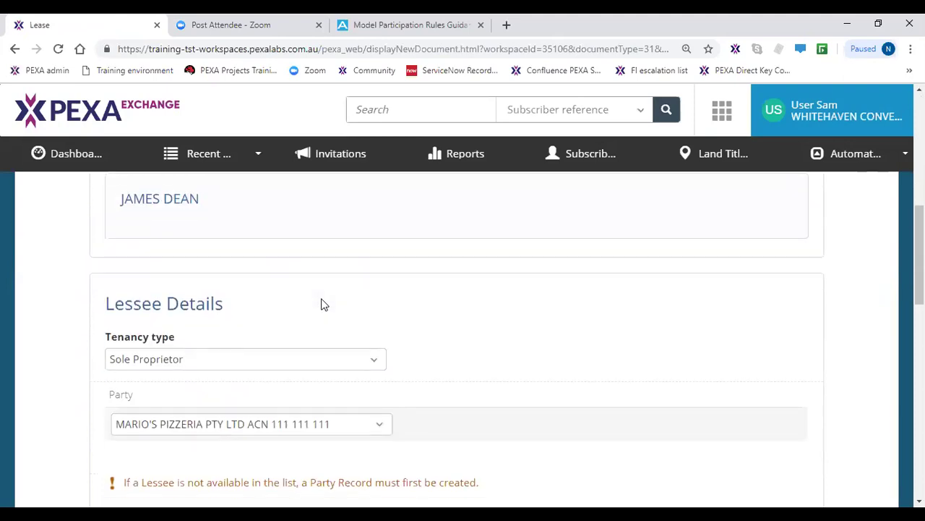
pyautogui.click(282, 363)
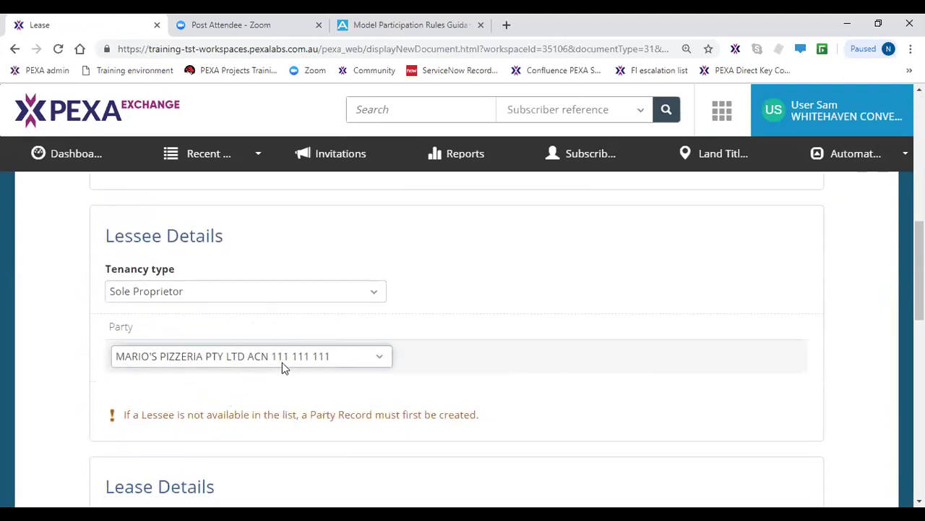
pyautogui.scroll(-4, 282, 365)
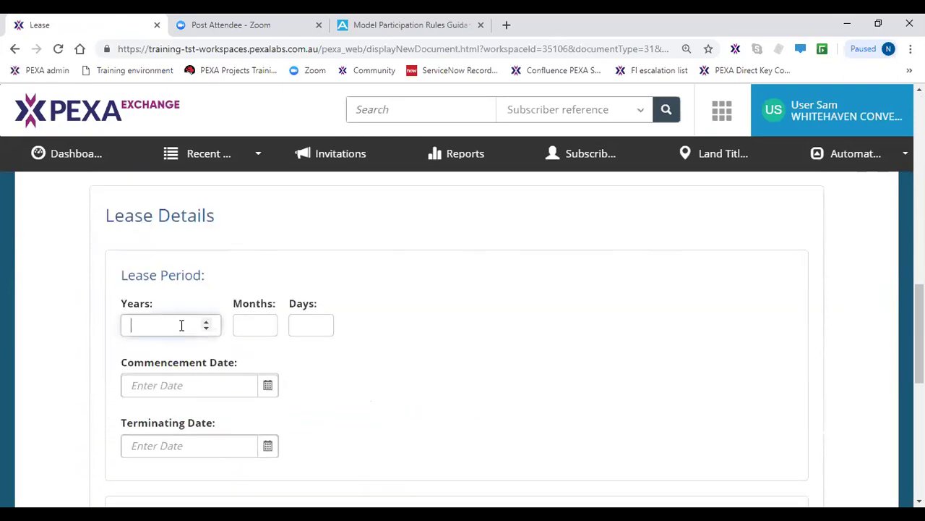
pyautogui.click(182, 325)
pyautogui.write('5')
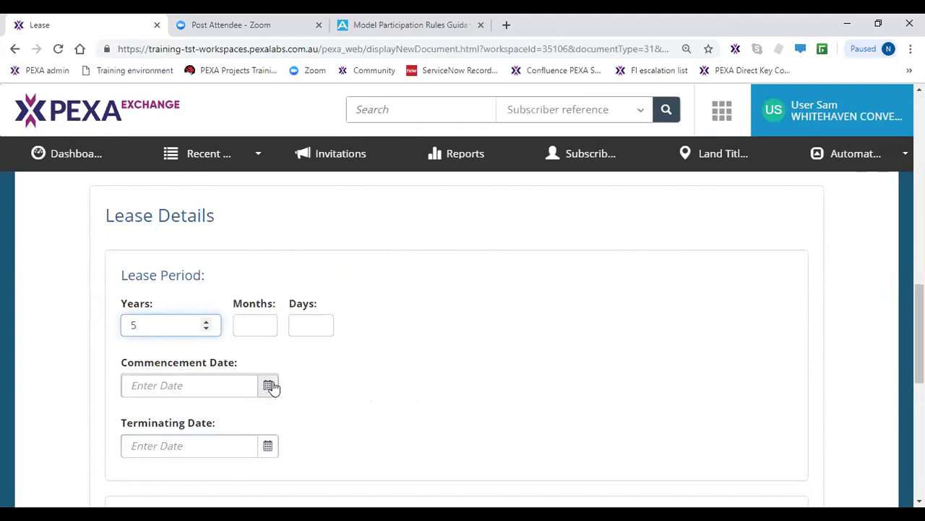
pyautogui.click(269, 386)
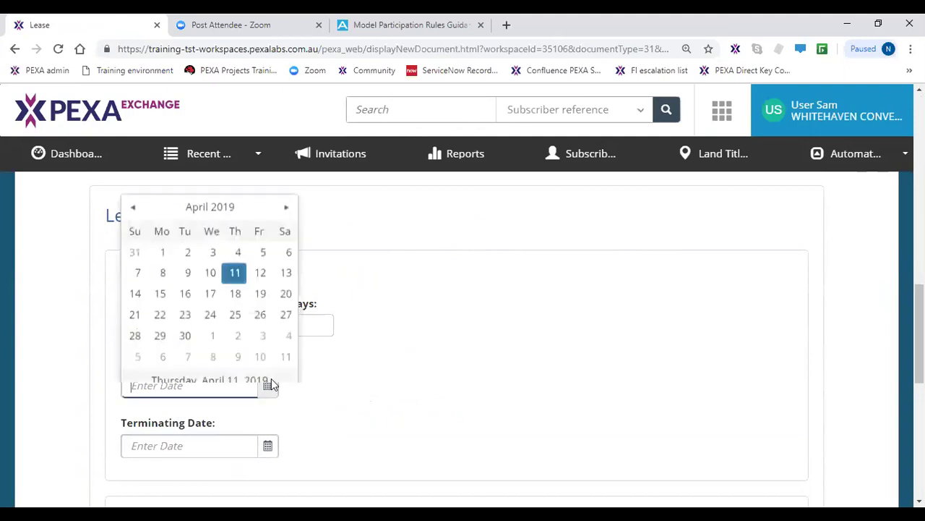
pyautogui.click(261, 255)
# - Set the lease terminating date to 11/04/2024
pyautogui.click(269, 446)
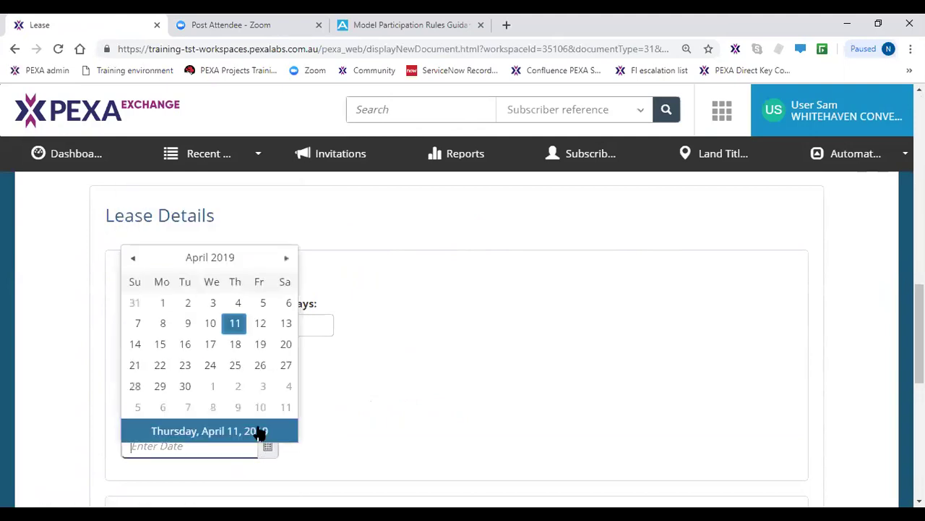
pyautogui.click(242, 253)
pyautogui.click(244, 253)
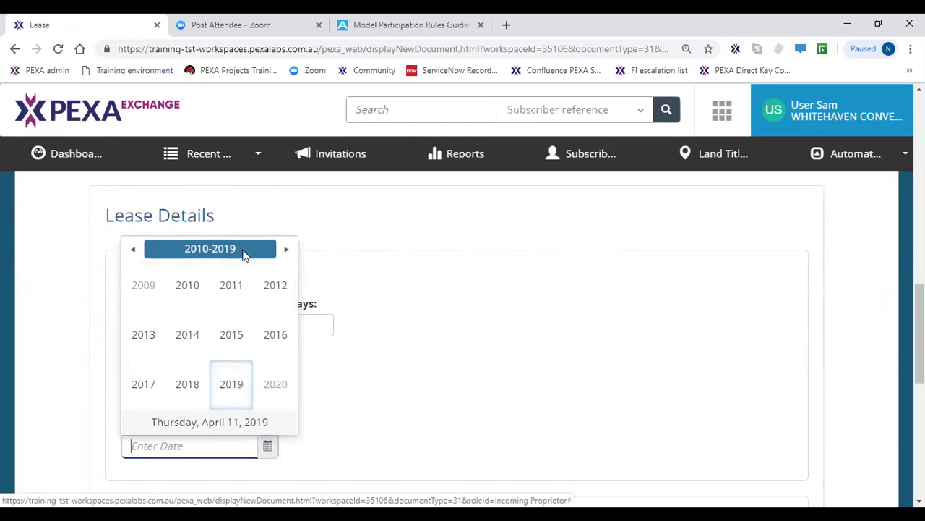
pyautogui.click(248, 252)
pyautogui.click(269, 296)
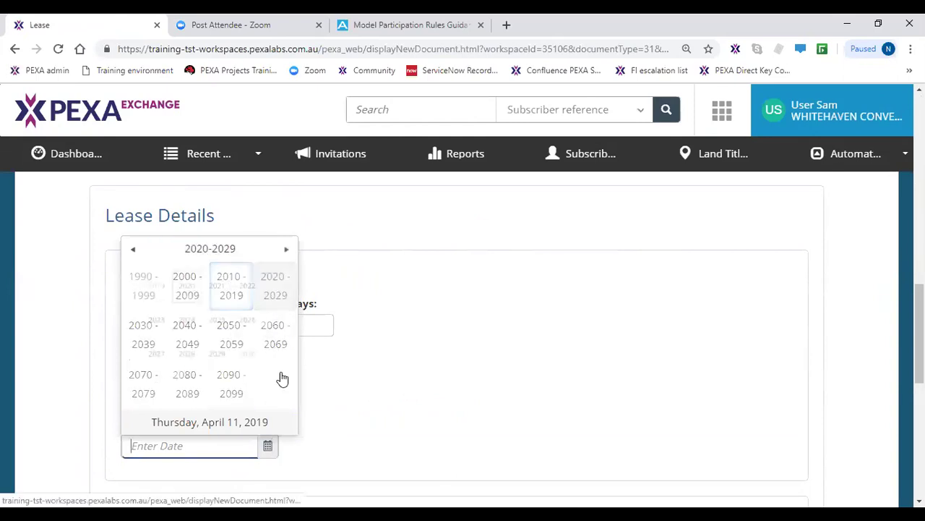
pyautogui.click(183, 337)
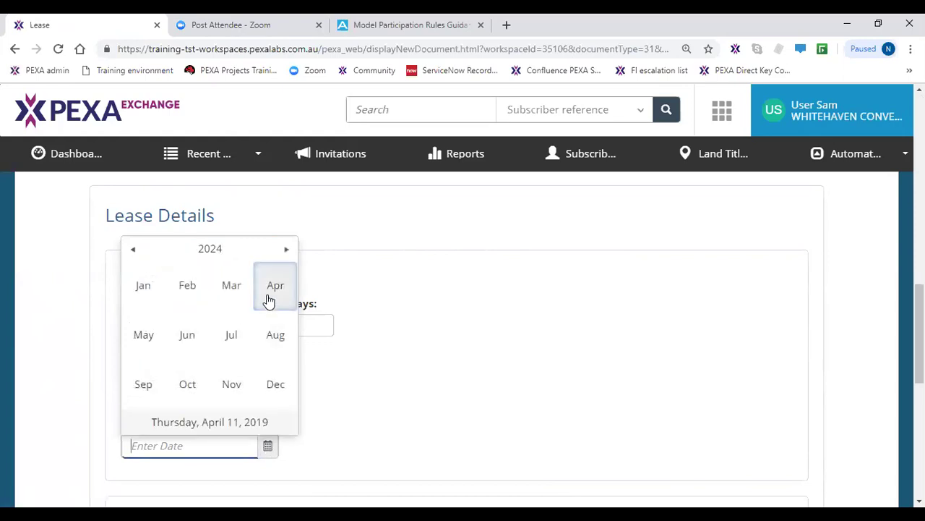
pyautogui.click(268, 299)
pyautogui.click(242, 316)
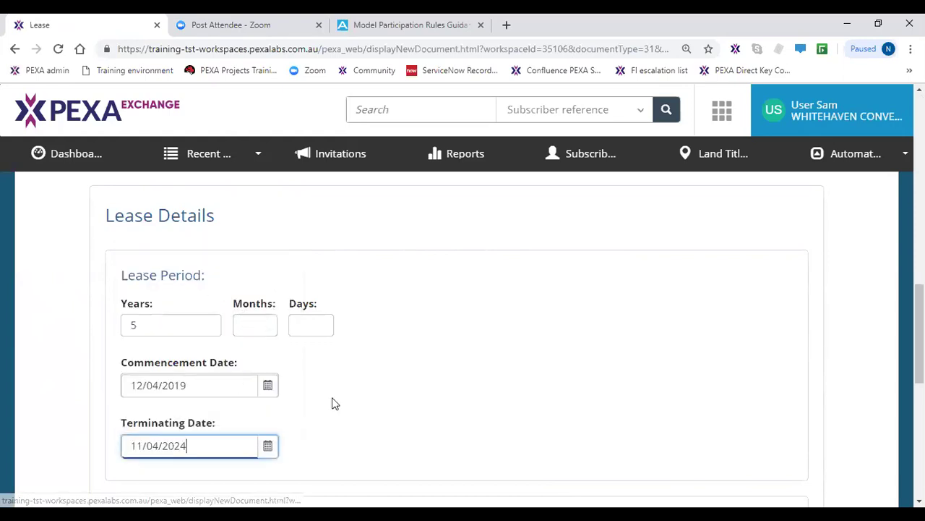
# - Set both the option to renew and option to purchase to No, and save
pyautogui.scroll(-2, 329, 412)
pyautogui.scroll(-1, 322, 417)
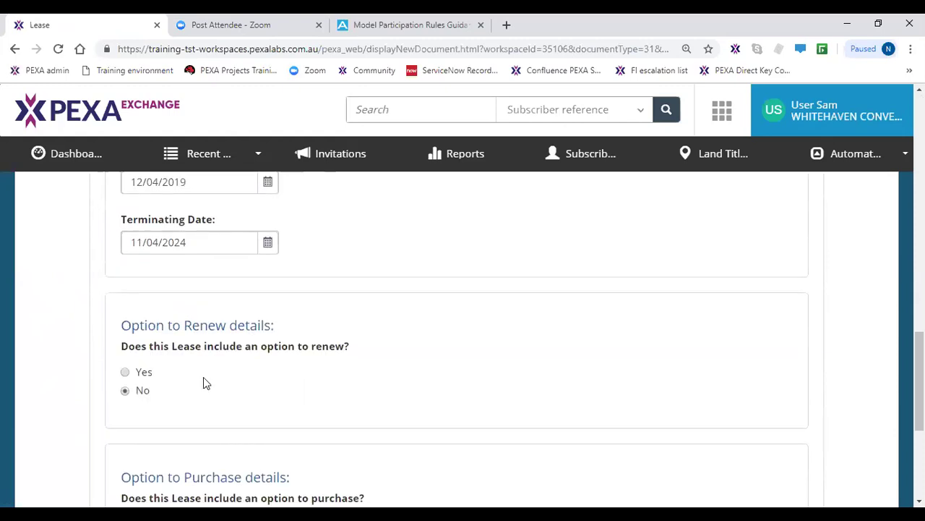
pyautogui.click(151, 376)
pyautogui.scroll(-3, 164, 398)
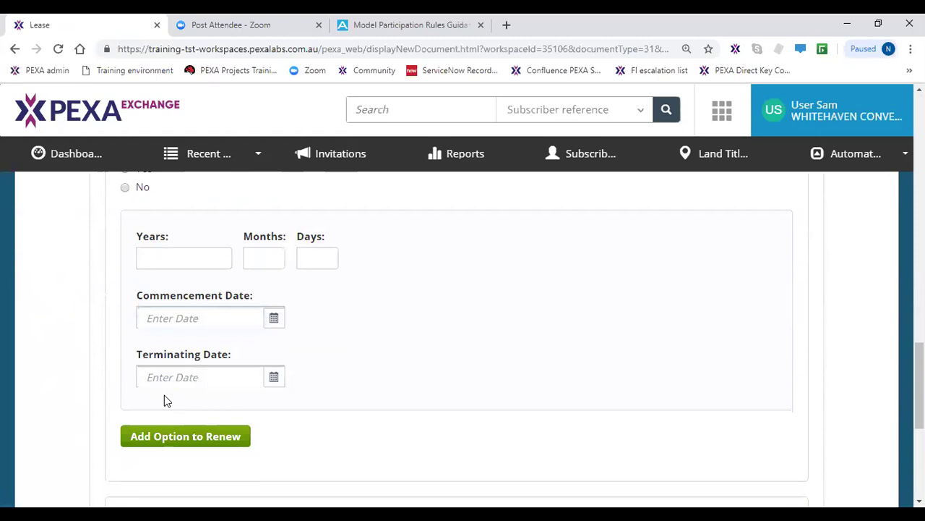
pyautogui.scroll(1, 164, 398)
pyautogui.click(125, 256)
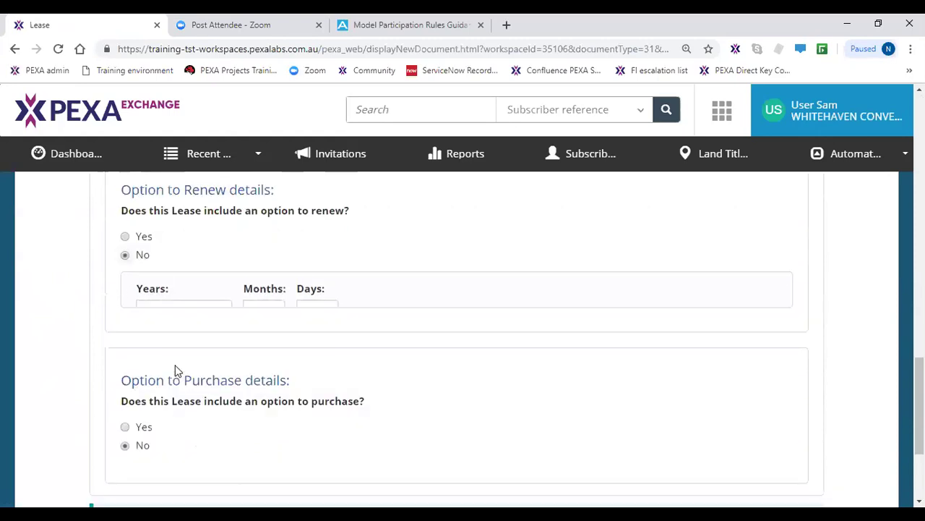
pyautogui.scroll(-3, 172, 360)
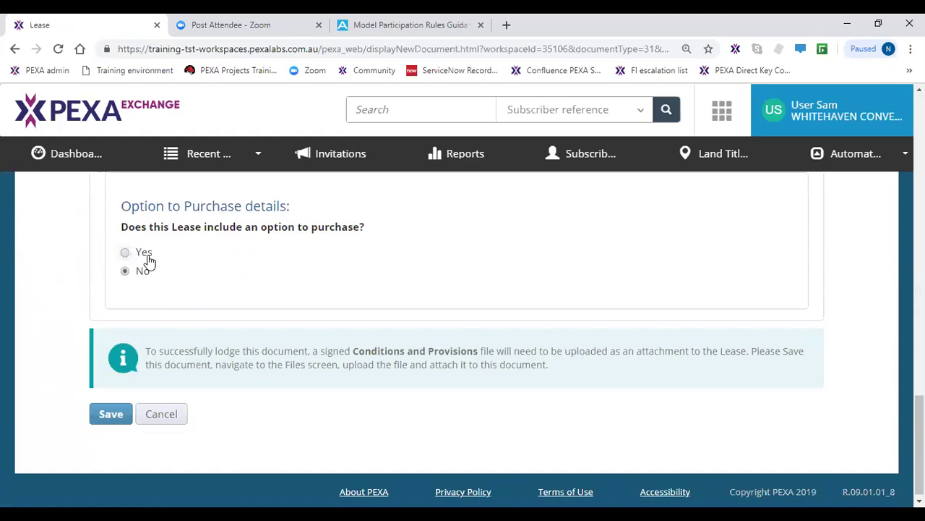
pyautogui.click(224, 386)
pyautogui.click(120, 419)
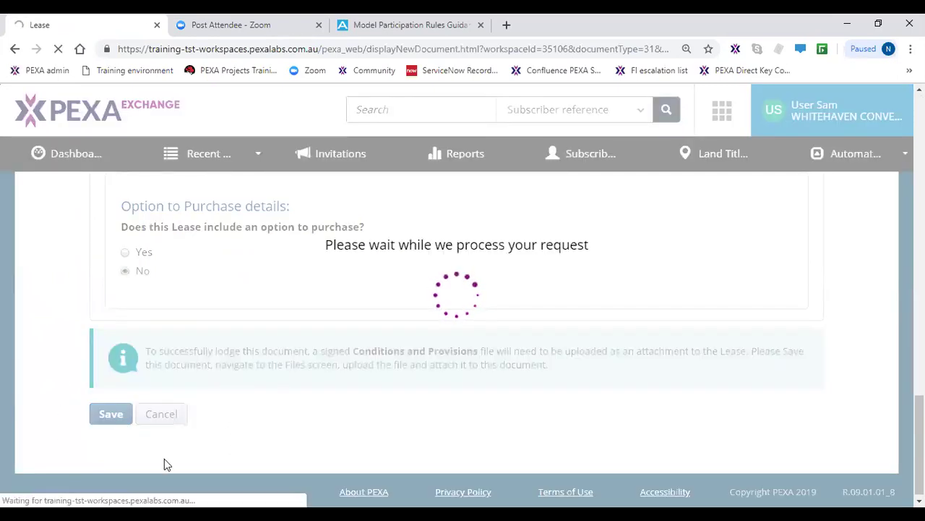
# - Save the Lease as Prepared - awaiting attachment and begin a file upload on Files
pyautogui.scroll(-3, 240, 426)
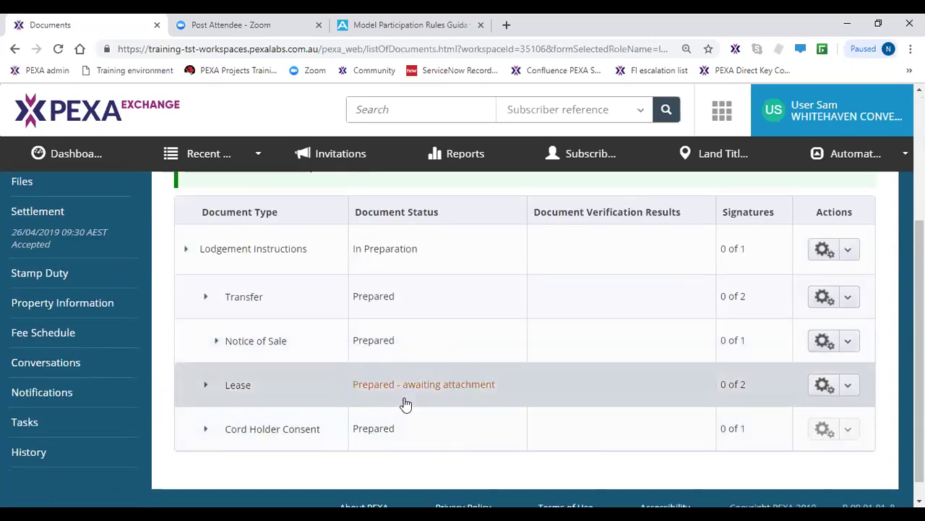
pyautogui.click(405, 403)
pyautogui.click(43, 183)
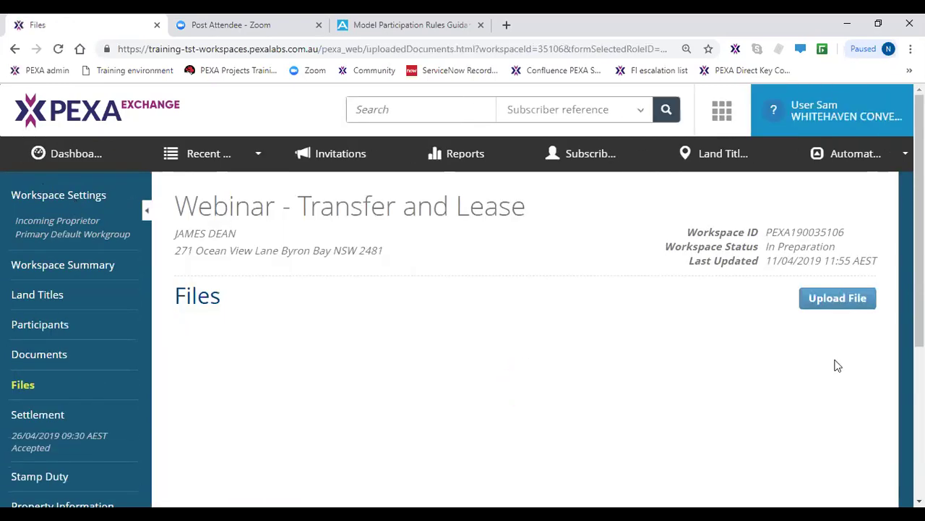
pyautogui.click(833, 303)
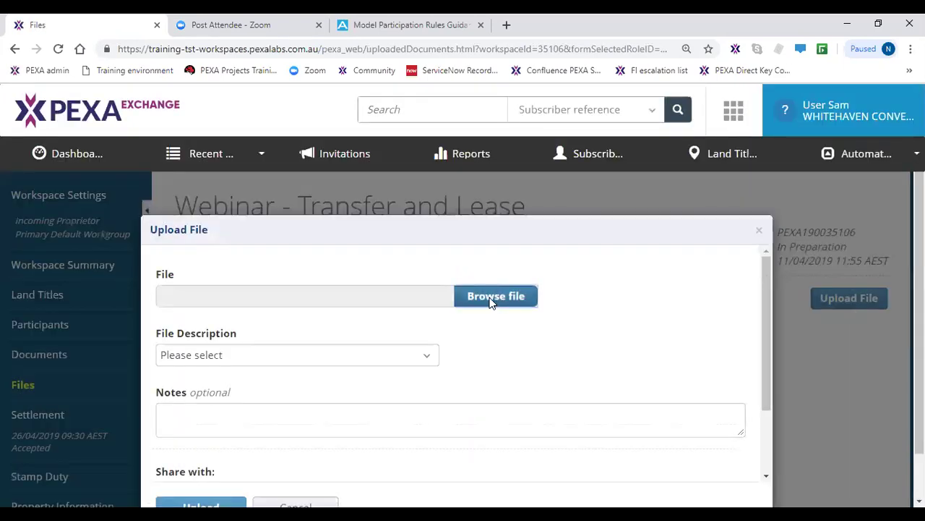
# - Upload Terms and Conditions.pdf with the file description 'Conditions and Provisions'
pyautogui.click(491, 302)
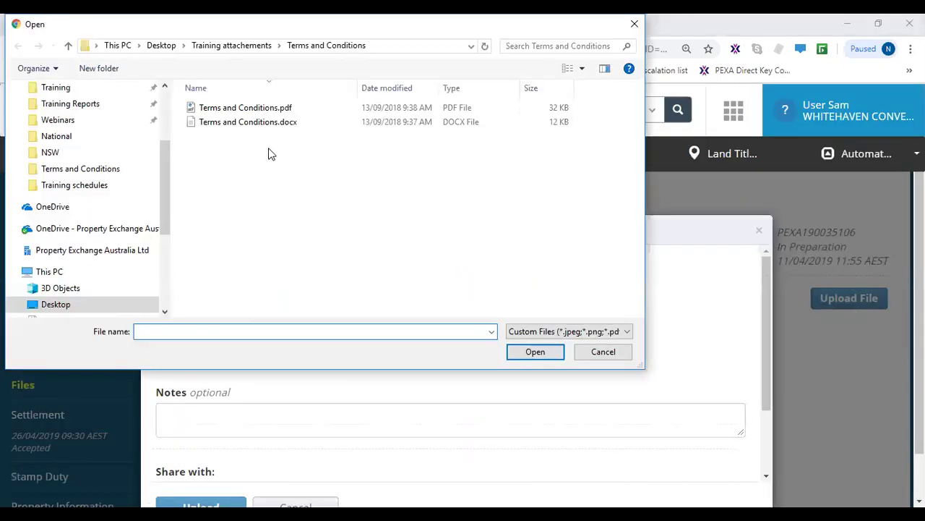
pyautogui.click(247, 112)
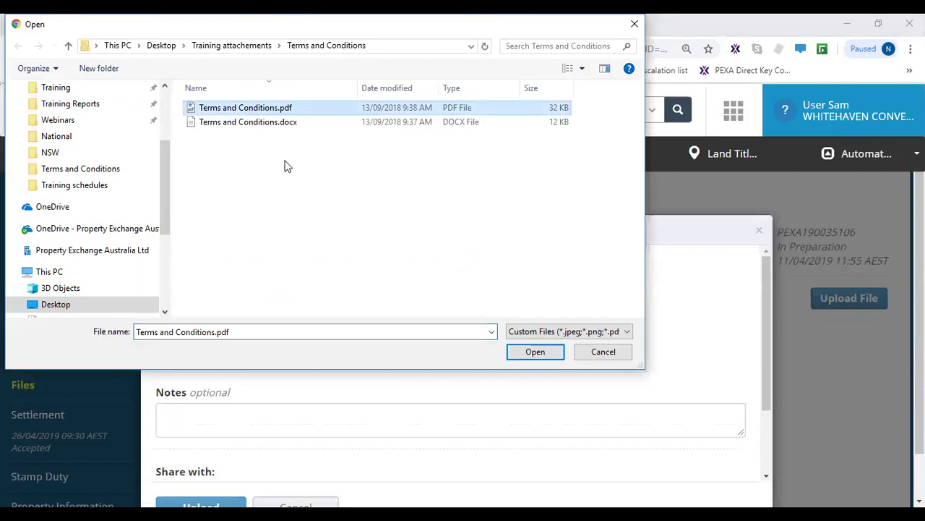
pyautogui.click(552, 350)
pyautogui.scroll(-2, 391, 394)
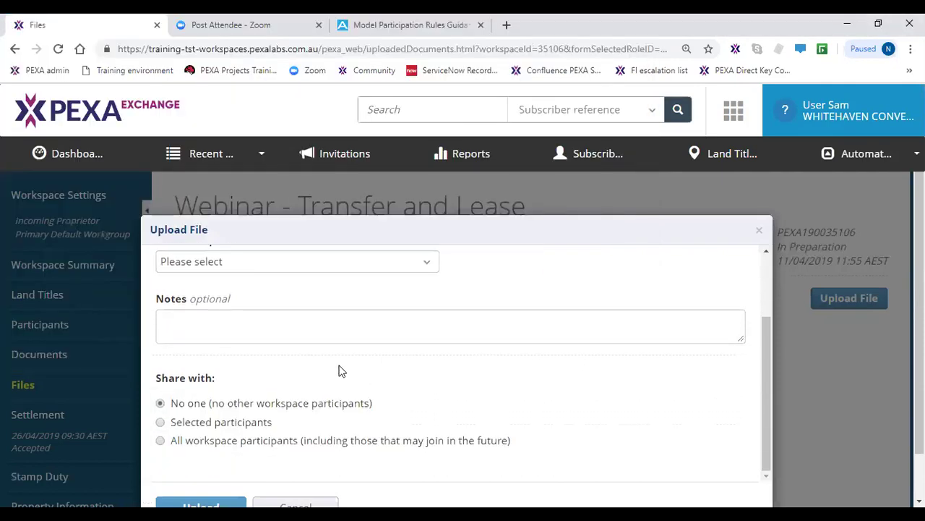
pyautogui.click(316, 260)
pyautogui.scroll(-2, 295, 241)
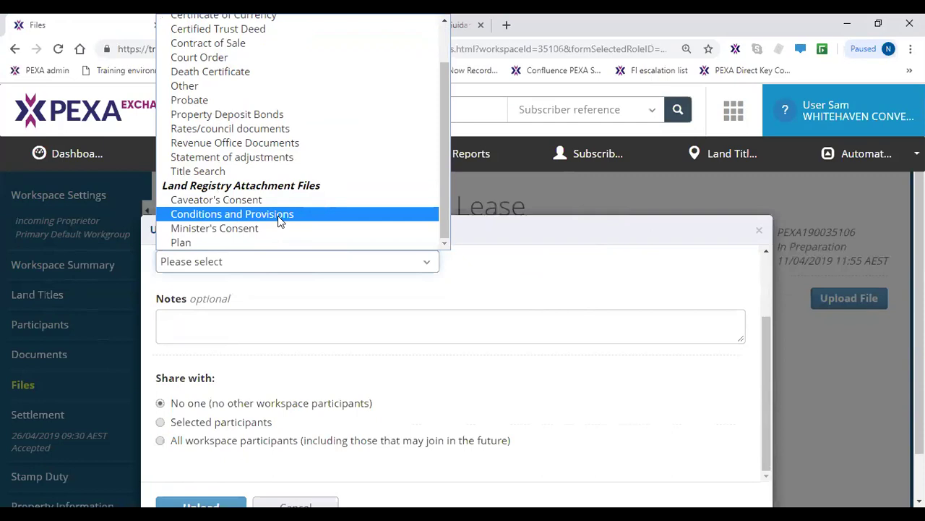
pyautogui.click(280, 217)
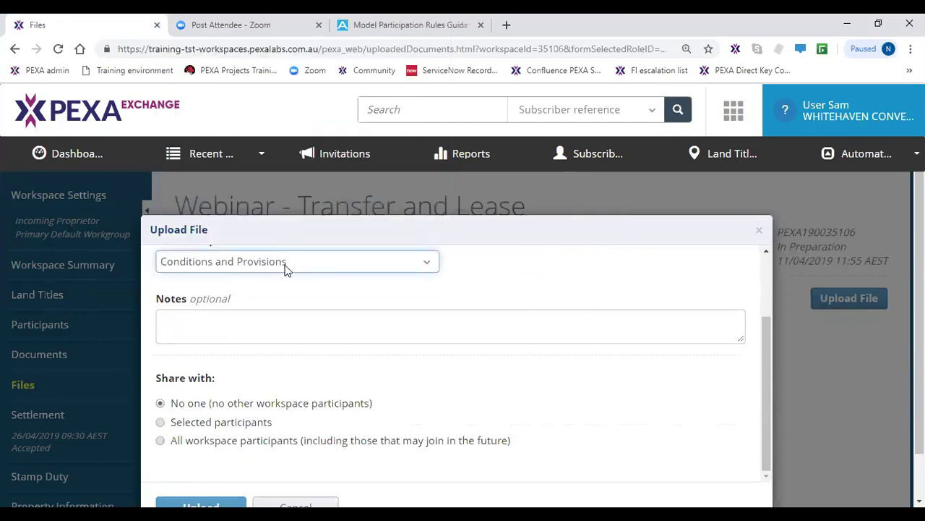
pyautogui.click(199, 458)
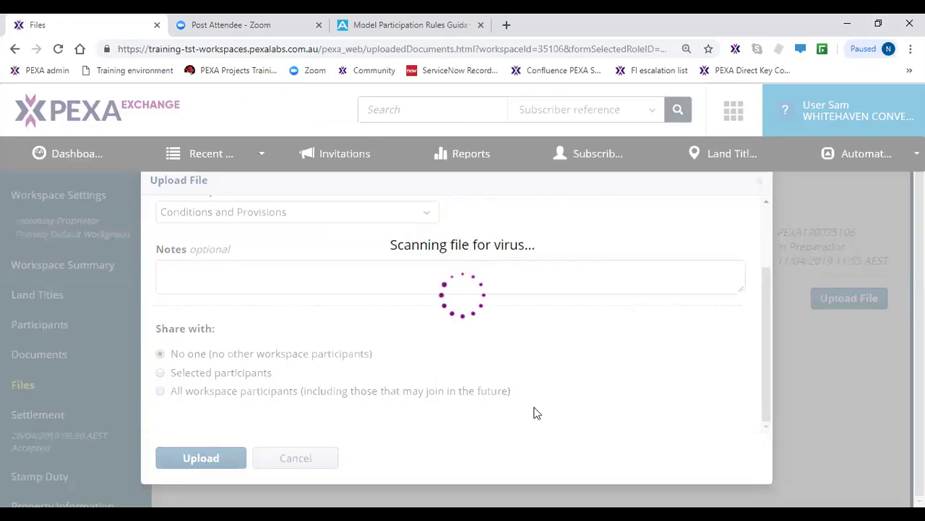
pyautogui.scroll(-2, 839, 448)
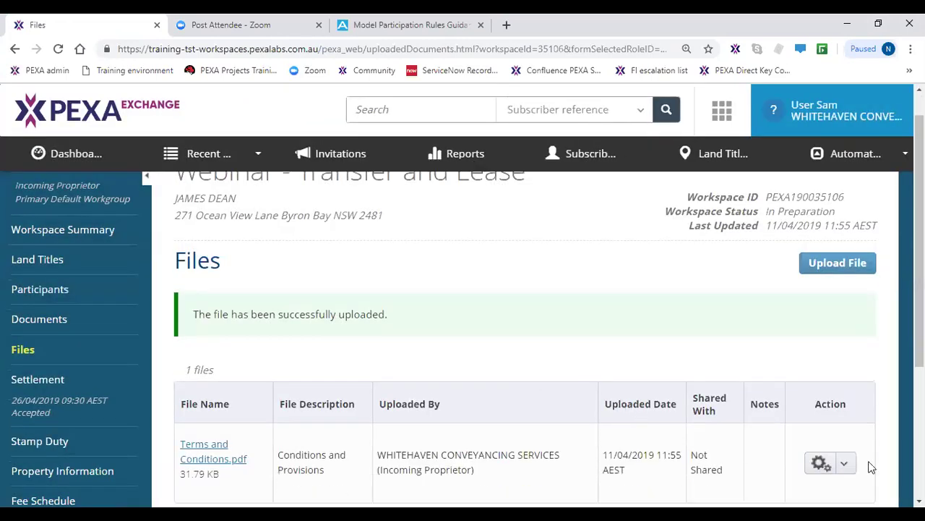
# - Attach Terms and Conditions.pdf to the Lease and check it shows Prepared in Documents
pyautogui.click(846, 366)
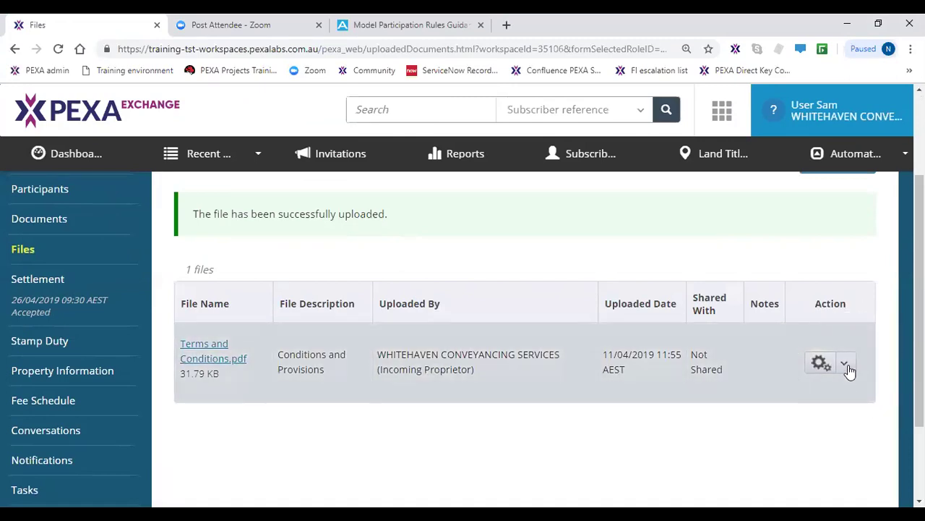
pyautogui.click(767, 426)
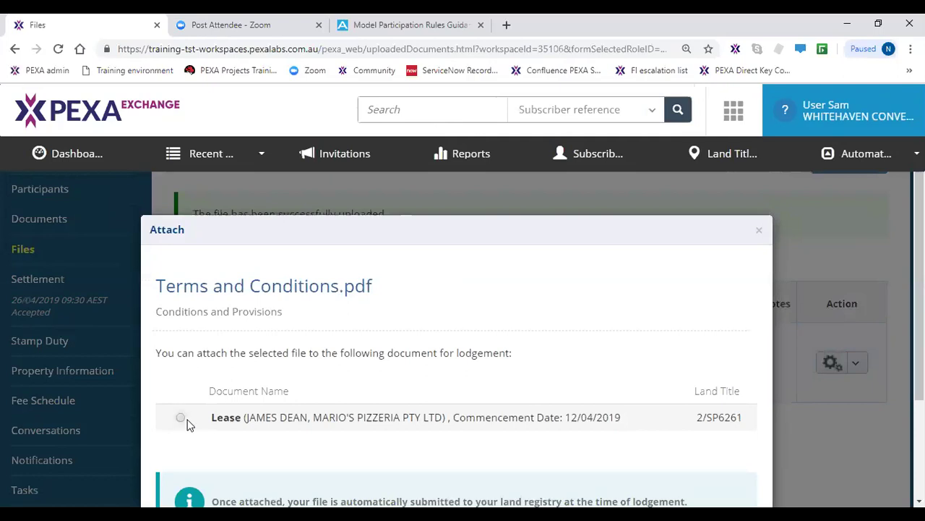
pyautogui.scroll(-2, 192, 428)
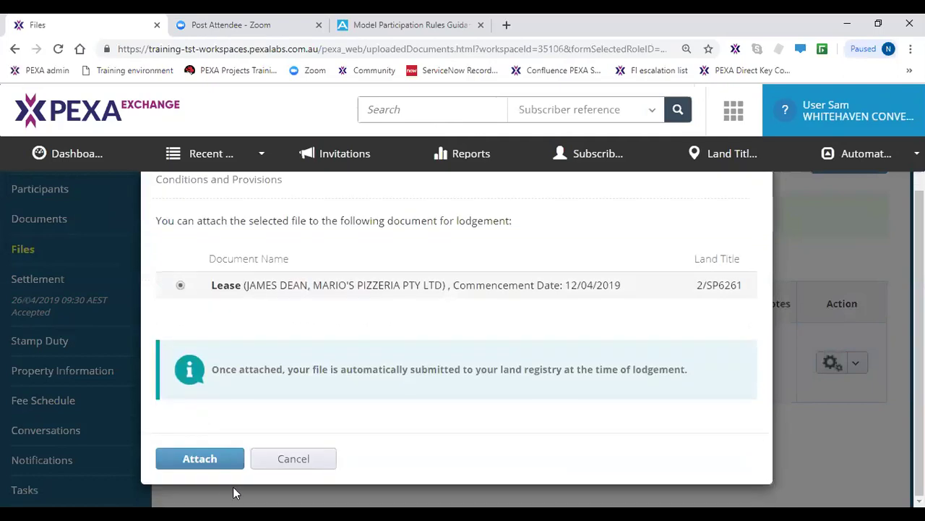
pyautogui.click(215, 464)
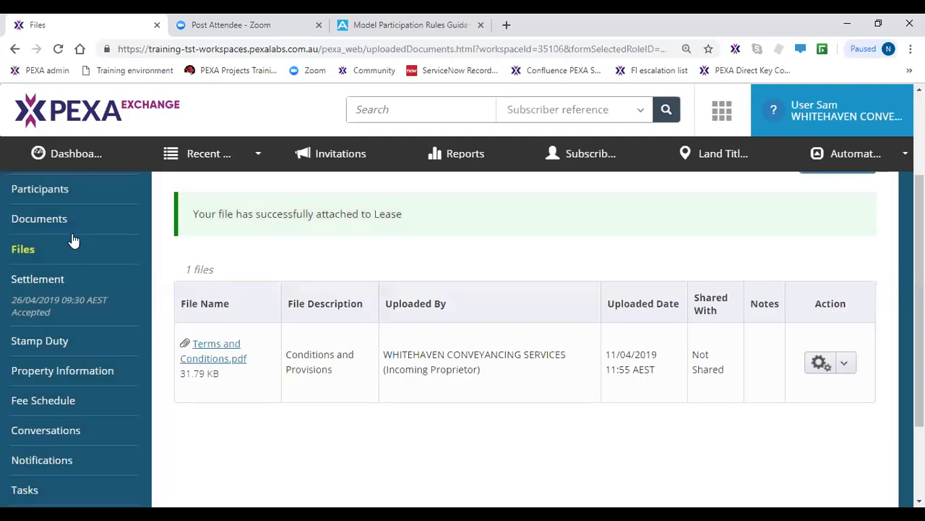
pyautogui.click(43, 229)
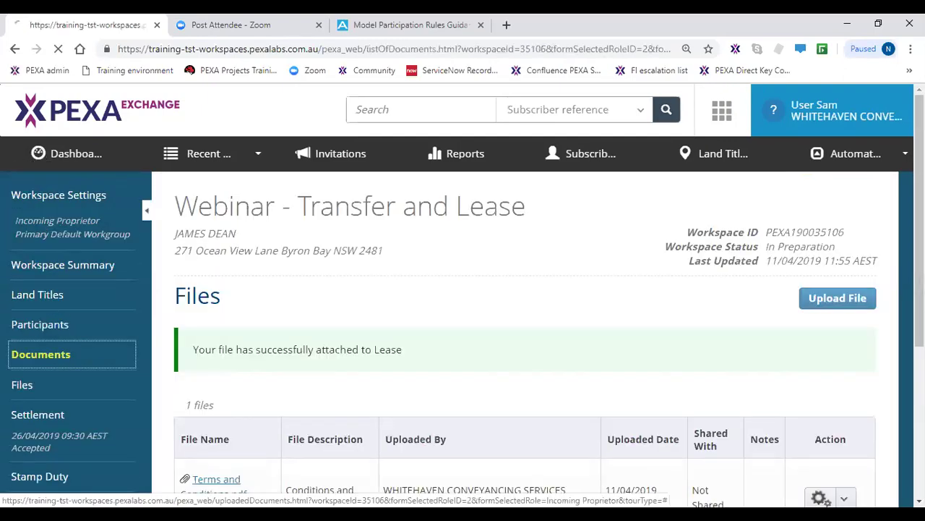
pyautogui.scroll(-2, 365, 370)
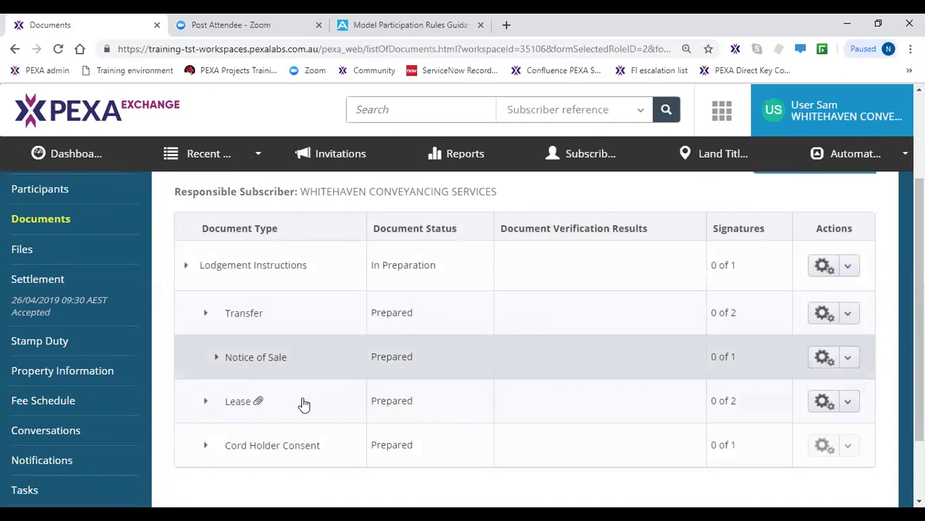
pyautogui.click(268, 414)
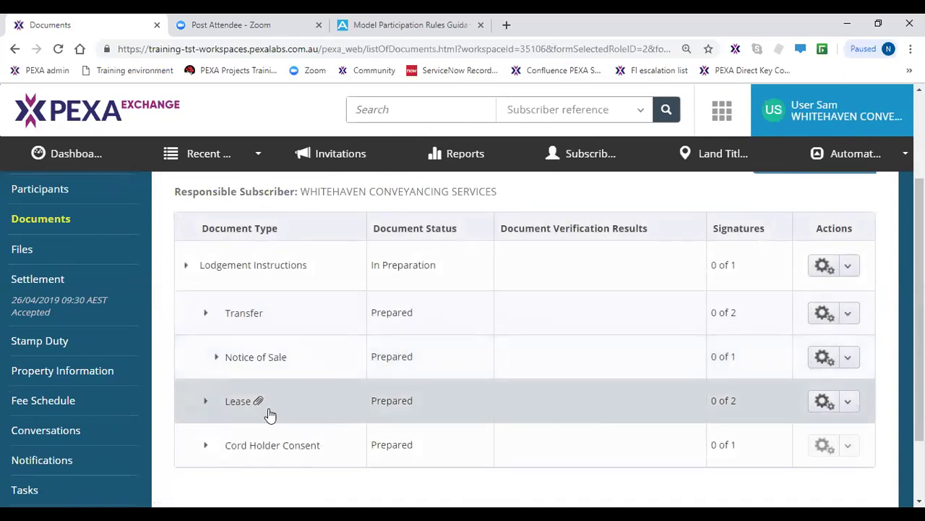